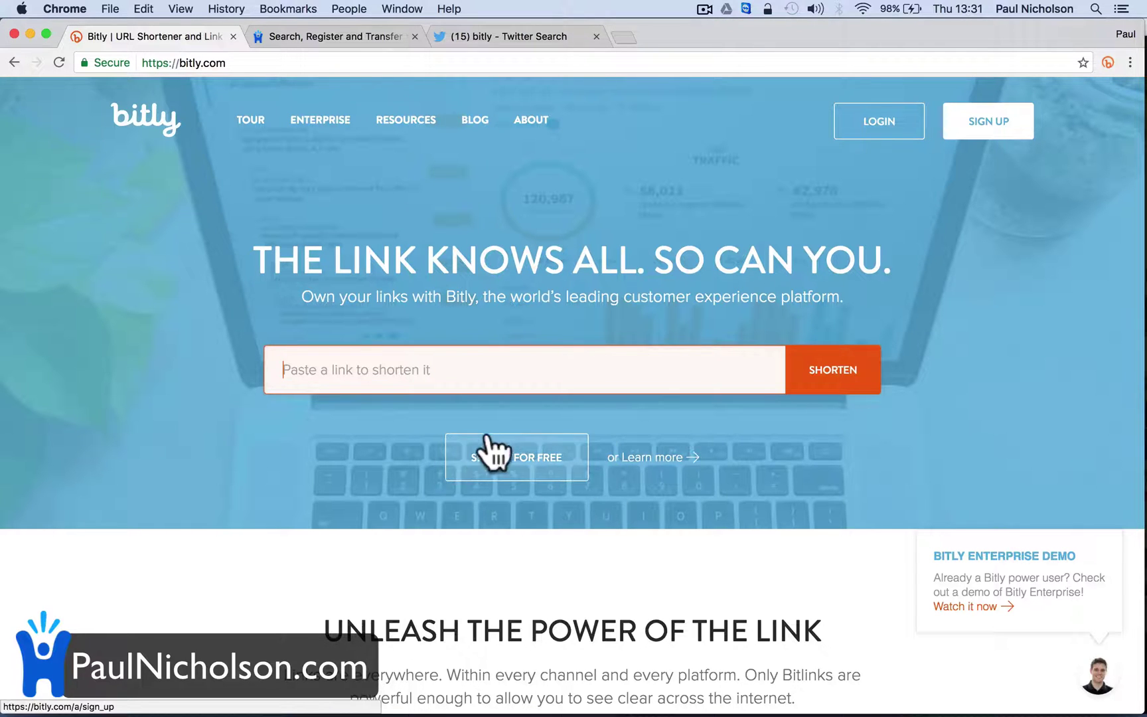
{"action": "scroll", "coordinate": [449, 415], "scroll_direction": "down", "scroll_amount": 10}
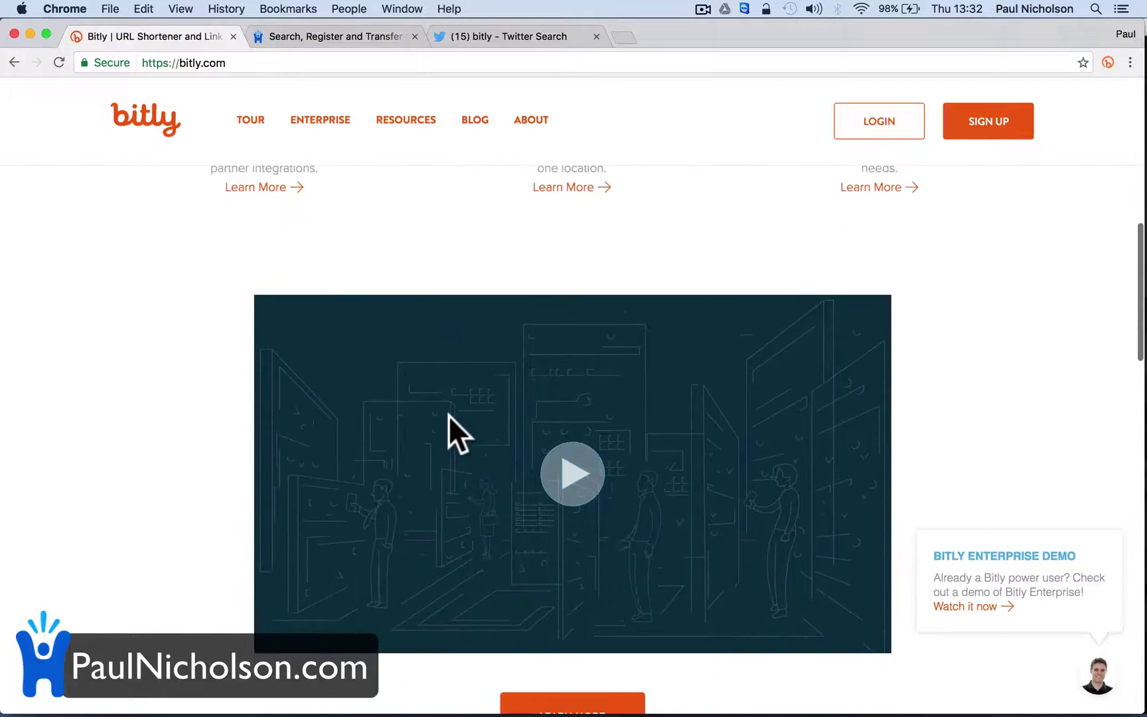
{"action": "scroll", "coordinate": [448, 415], "scroll_direction": "down", "scroll_amount": 10}
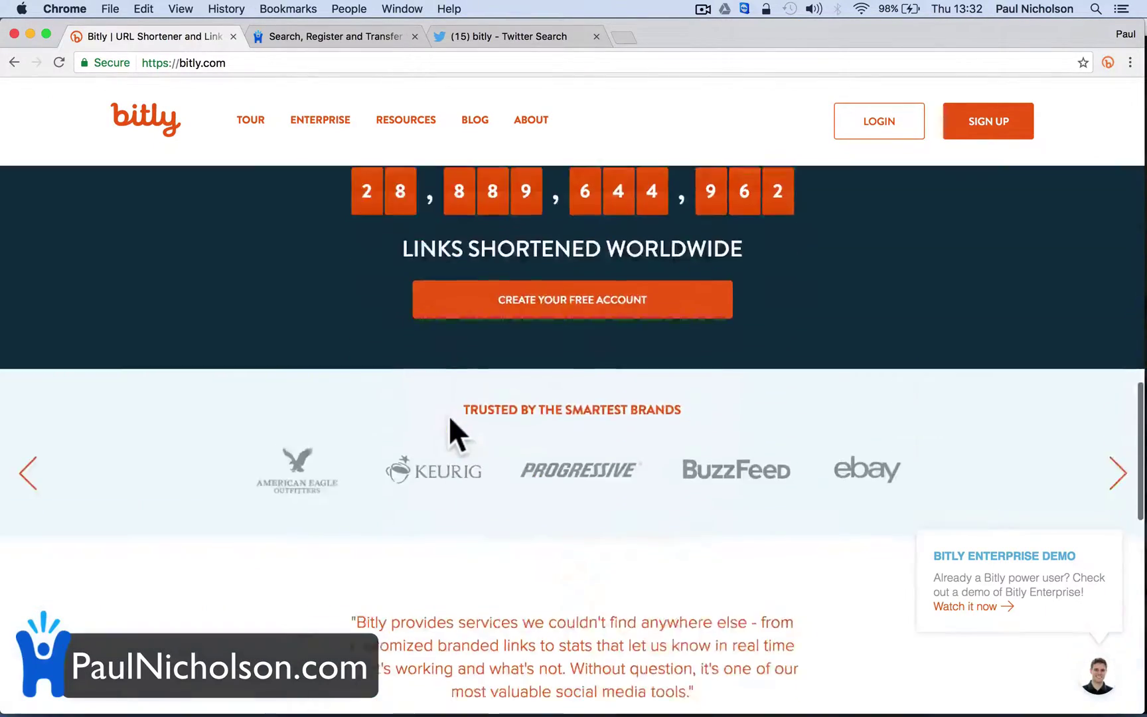
{"action": "scroll", "coordinate": [451, 419], "scroll_direction": "up", "scroll_amount": 20}
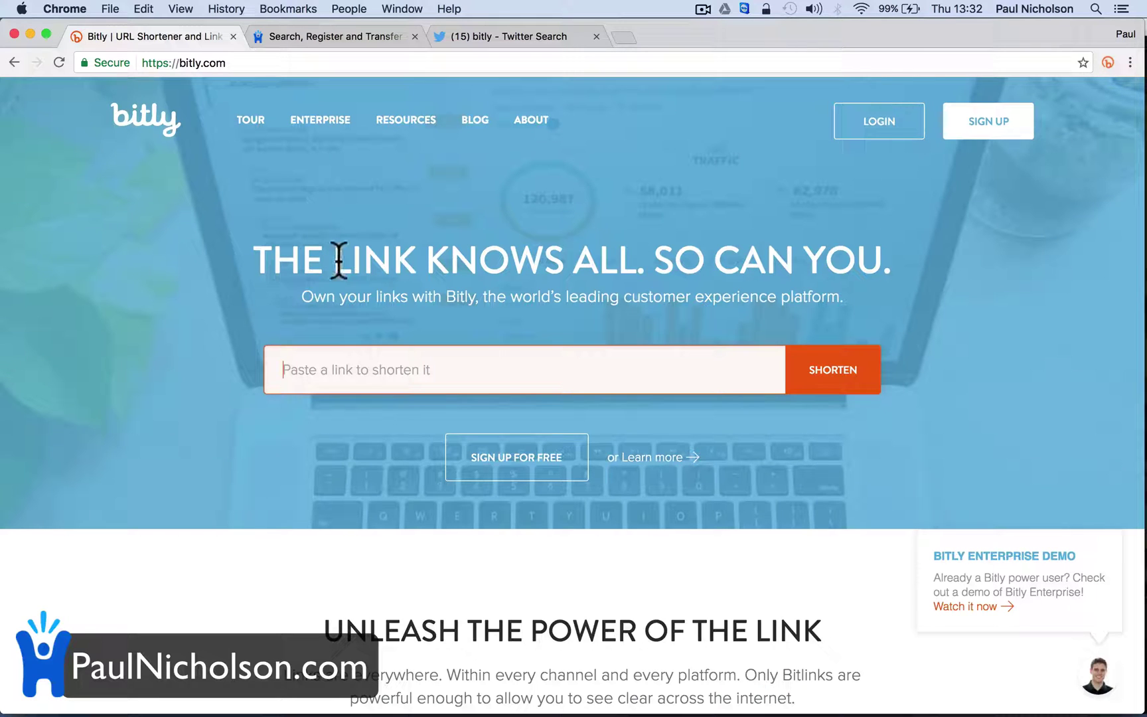
{"action": "type", "text": "pau"}
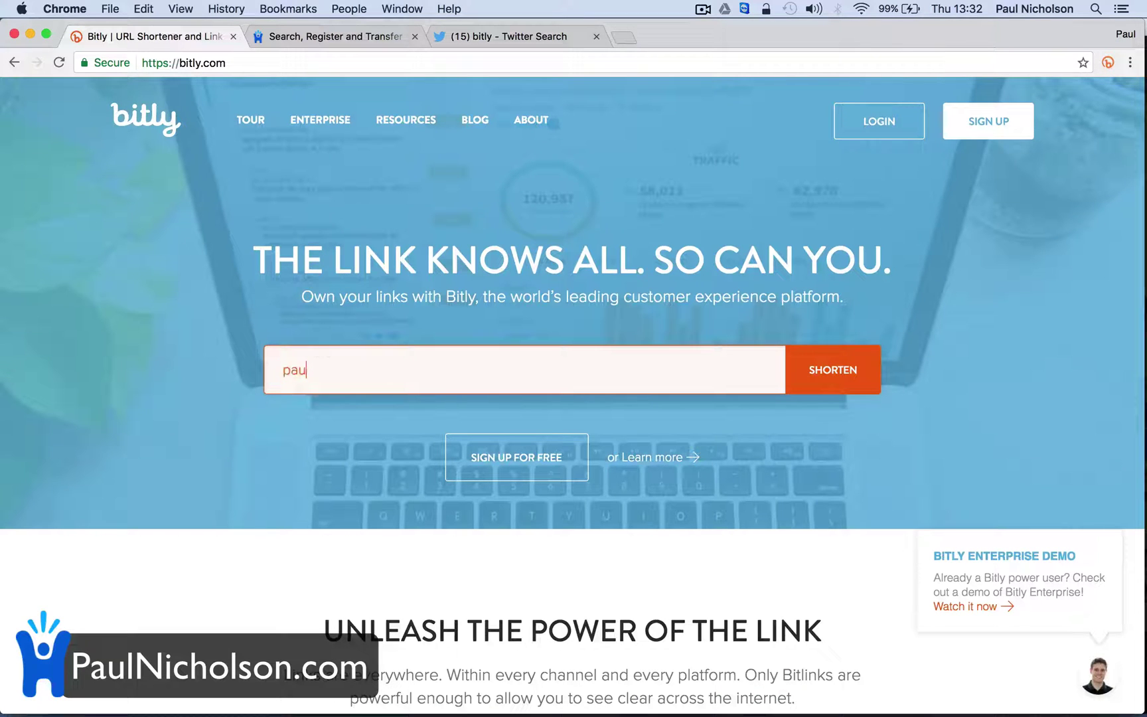
{"action": "type", "text": "lnicholson.com"}
{"action": "left_click", "coordinate": [823, 392]}
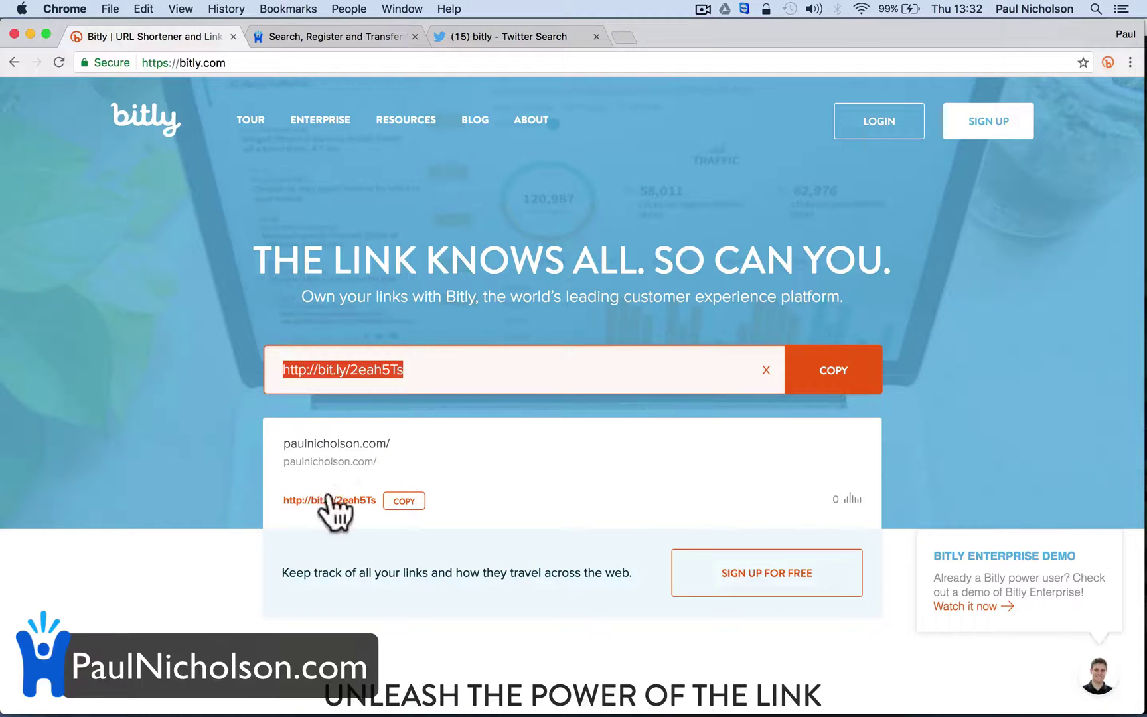
{"action": "left_click", "coordinate": [404, 501]}
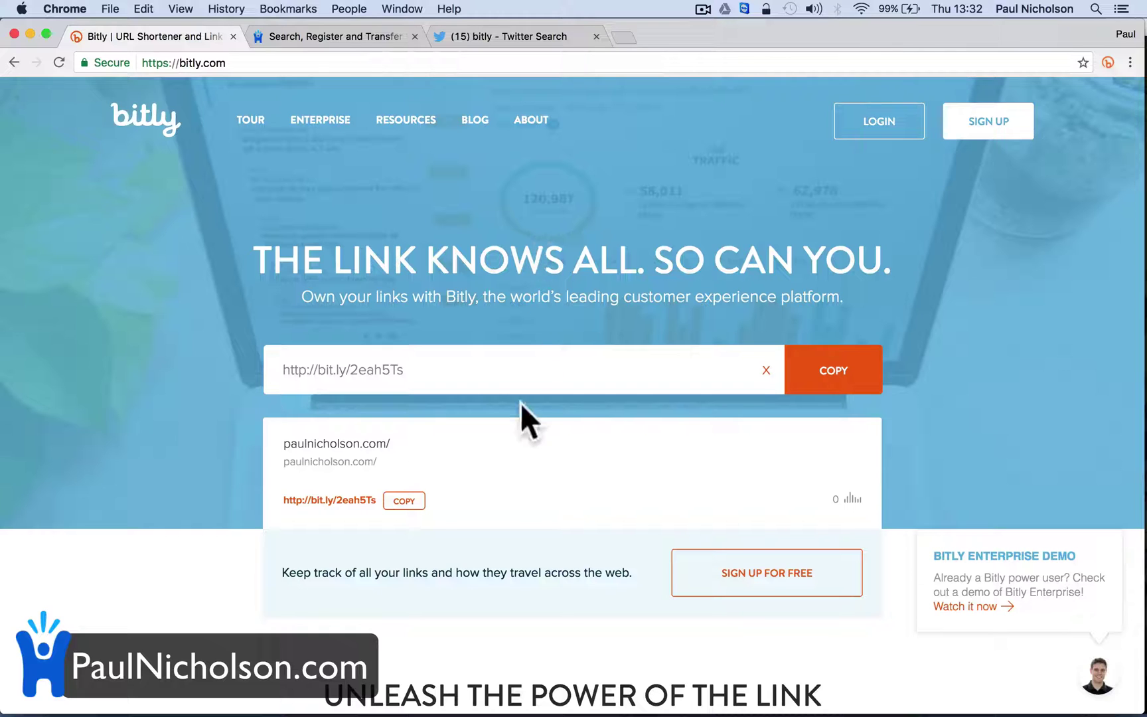
{"action": "left_click", "coordinate": [327, 372]}
{"action": "double_click", "coordinate": [327, 372]}
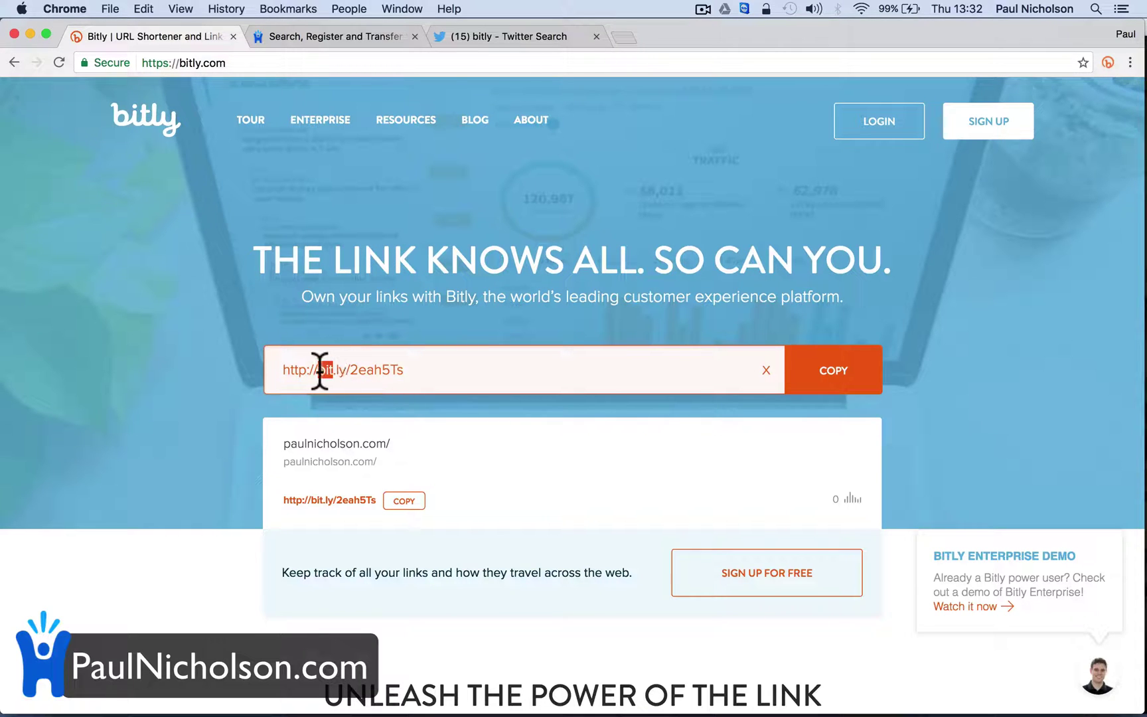
{"action": "triple_click", "coordinate": [320, 369]}
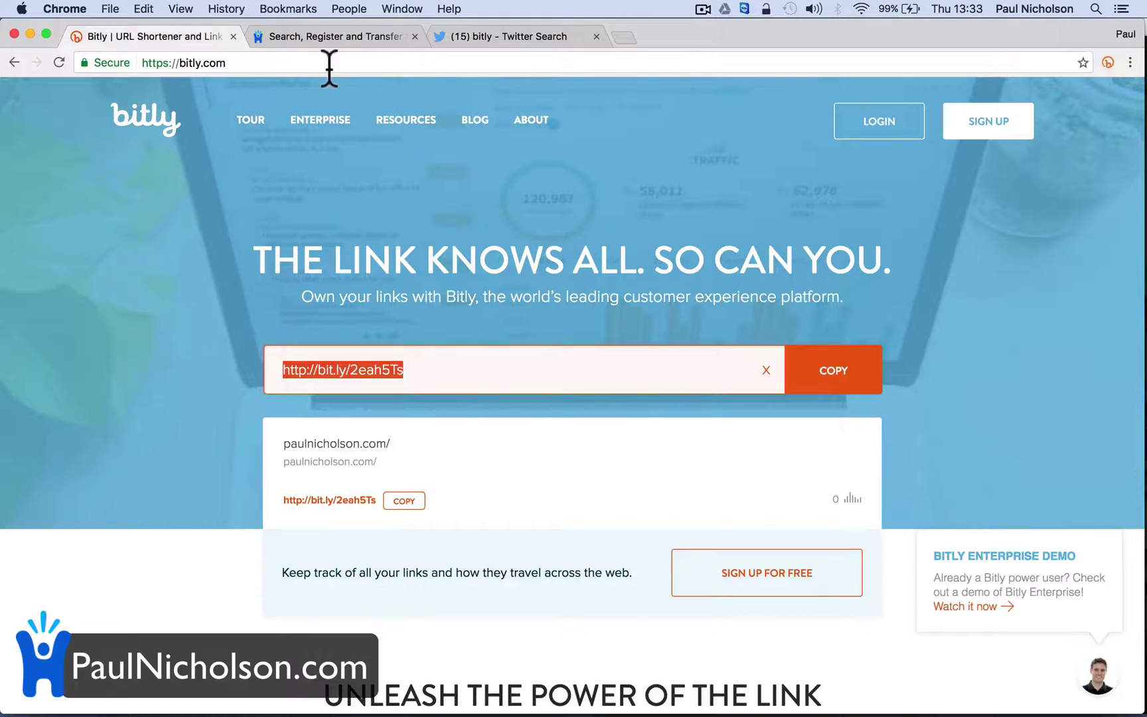
Search Happy-Me Hosting for pnuk domains
{"action": "left_click", "coordinate": [323, 35]}
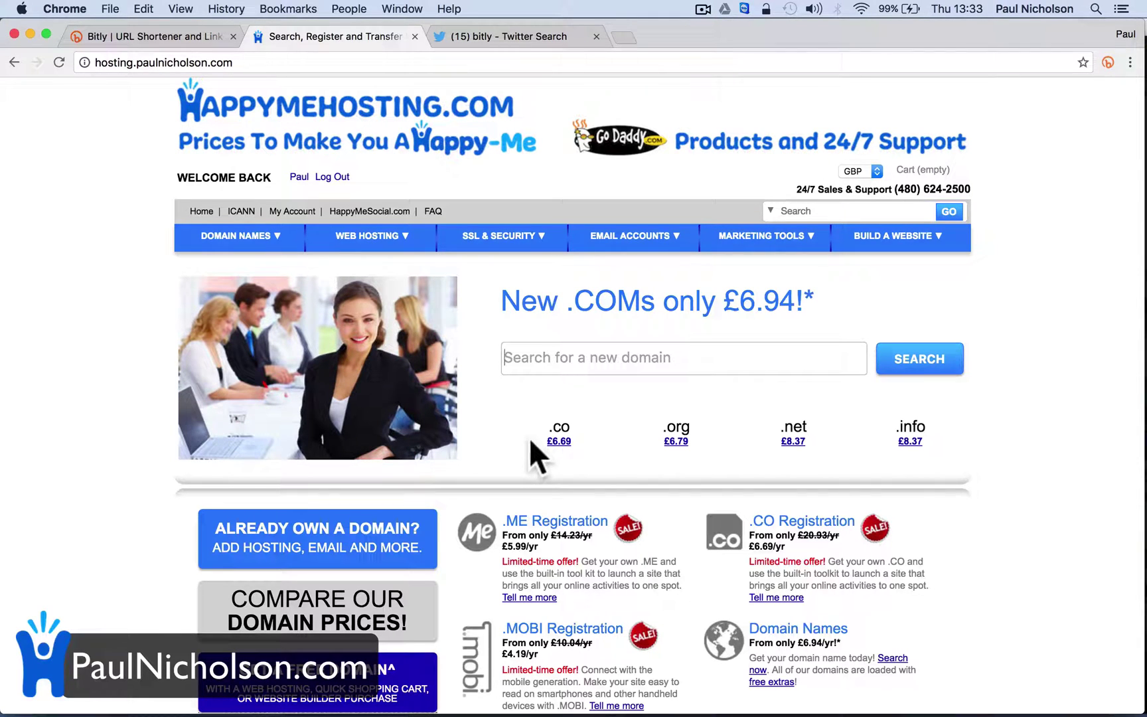
{"action": "left_click", "coordinate": [553, 360]}
{"action": "type", "text": "pnu"}
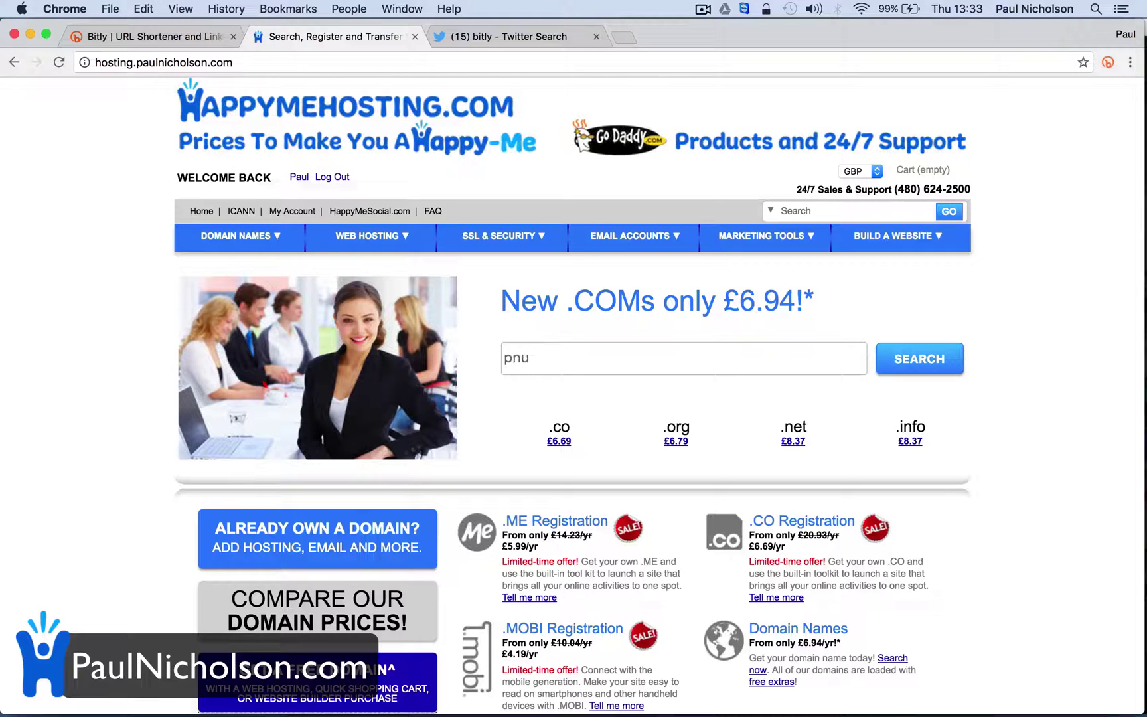
{"action": "type", "text": "k"}
{"action": "key", "text": "Return"}
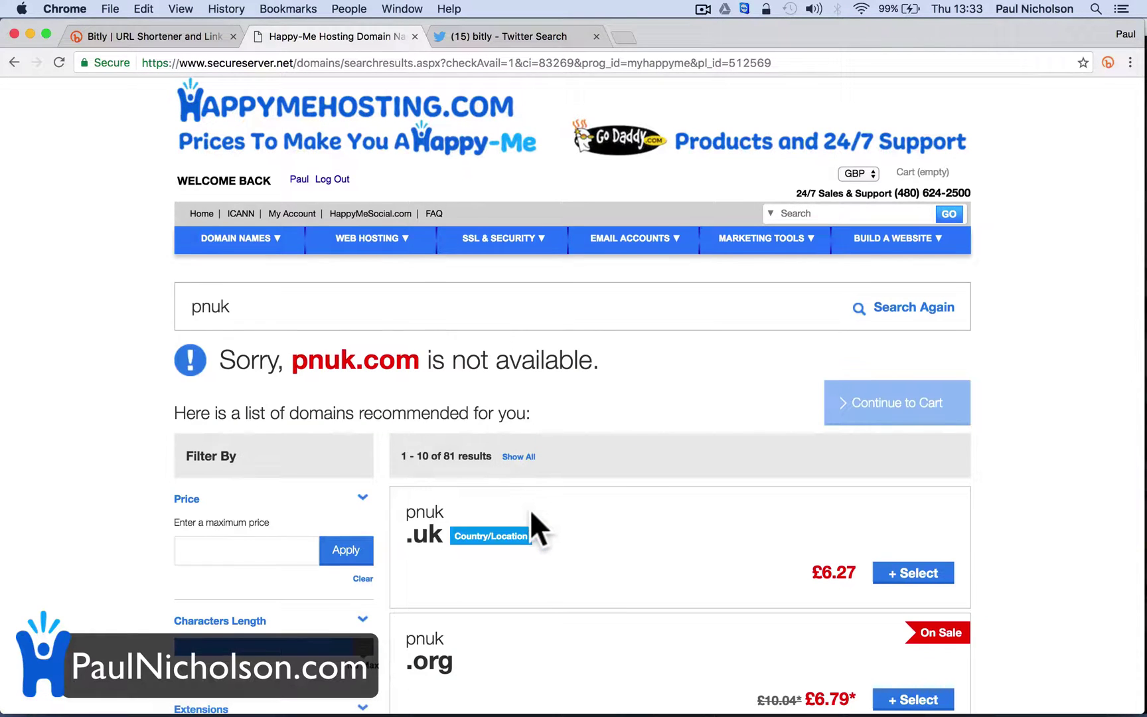
Select pnuk.co at £6.69, since pnuk.com is unavailable
{"action": "scroll", "coordinate": [530, 509], "scroll_direction": "down", "scroll_amount": 10}
{"action": "scroll", "coordinate": [530, 509], "scroll_direction": "down", "scroll_amount": 2}
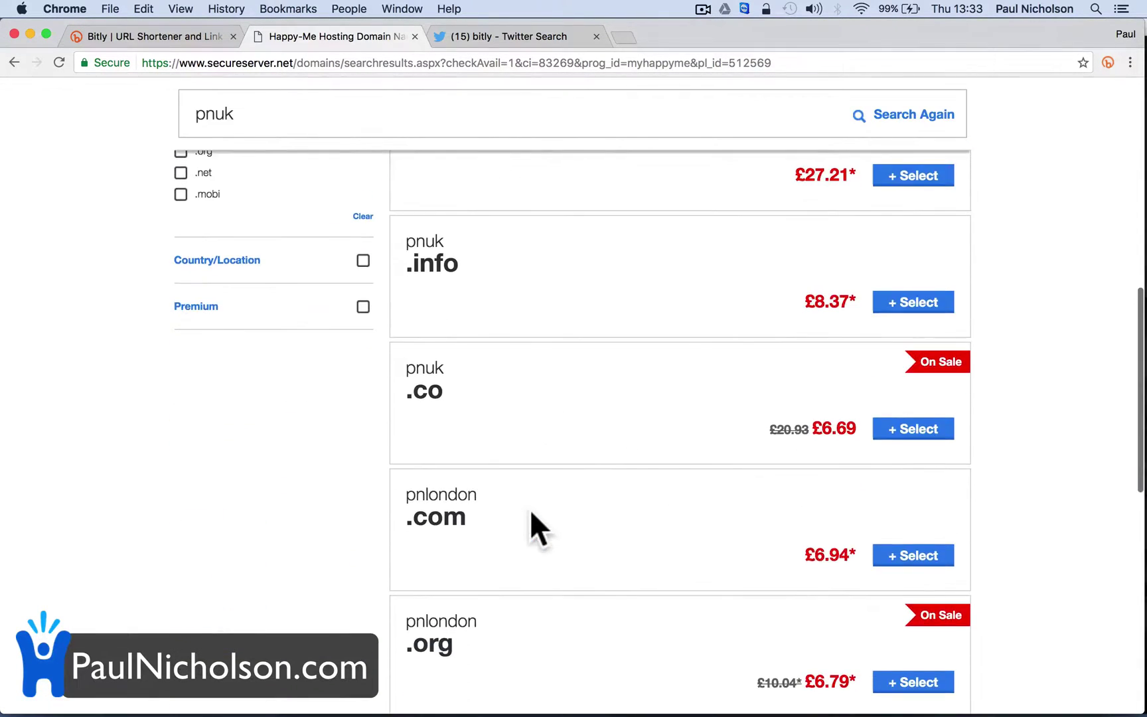
{"action": "left_click", "coordinate": [875, 428]}
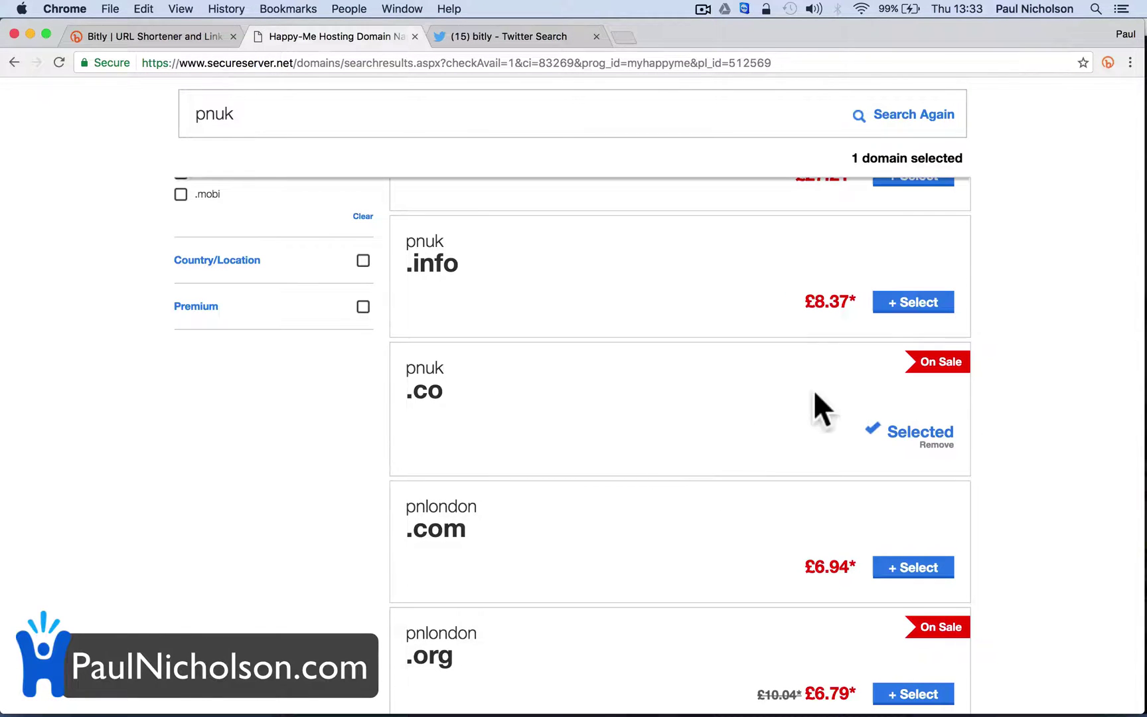
{"action": "scroll", "coordinate": [861, 385], "scroll_direction": "up", "scroll_amount": 10}
Buy pnuk.co on a 1 Year term for £7.88, skipping email and renewals
{"action": "left_click", "coordinate": [897, 415]}
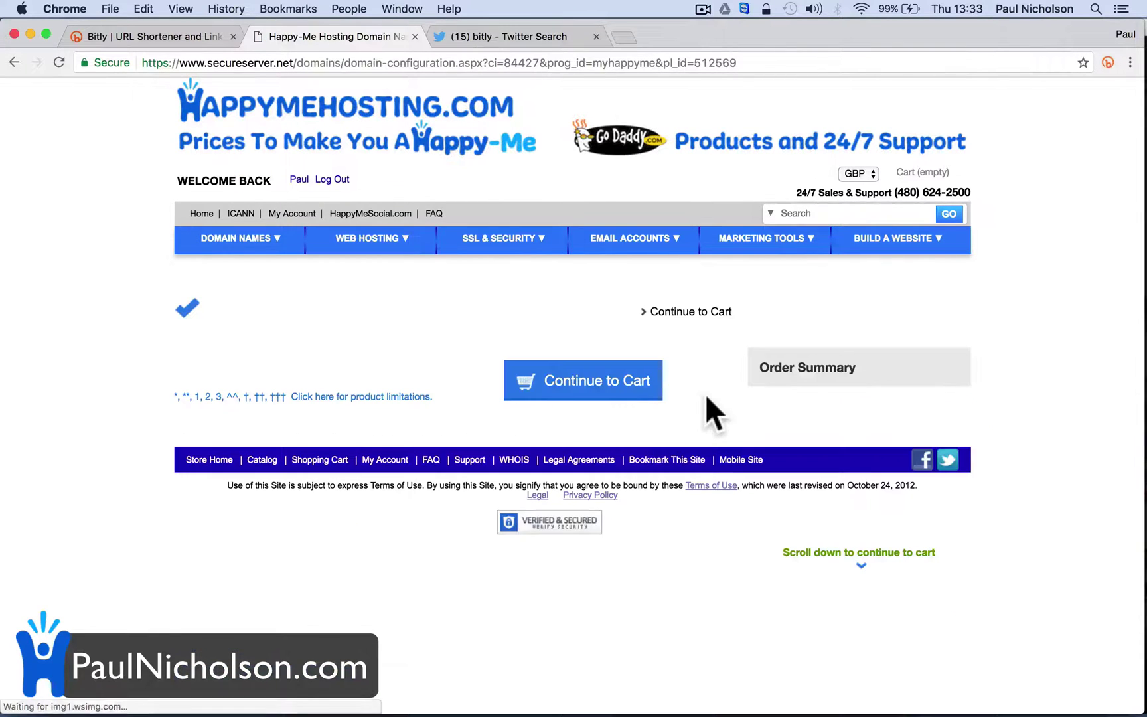
{"action": "scroll", "coordinate": [627, 384], "scroll_direction": "down", "scroll_amount": 10}
{"action": "scroll", "coordinate": [626, 382], "scroll_direction": "down", "scroll_amount": 5}
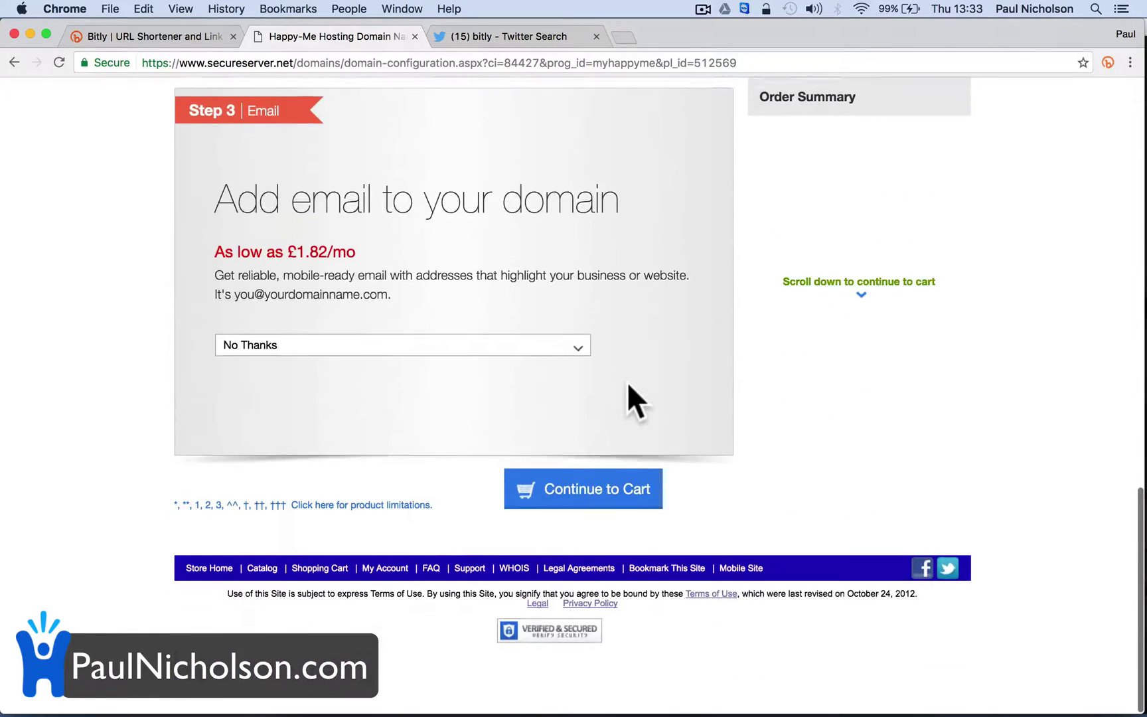
{"action": "left_click", "coordinate": [611, 506]}
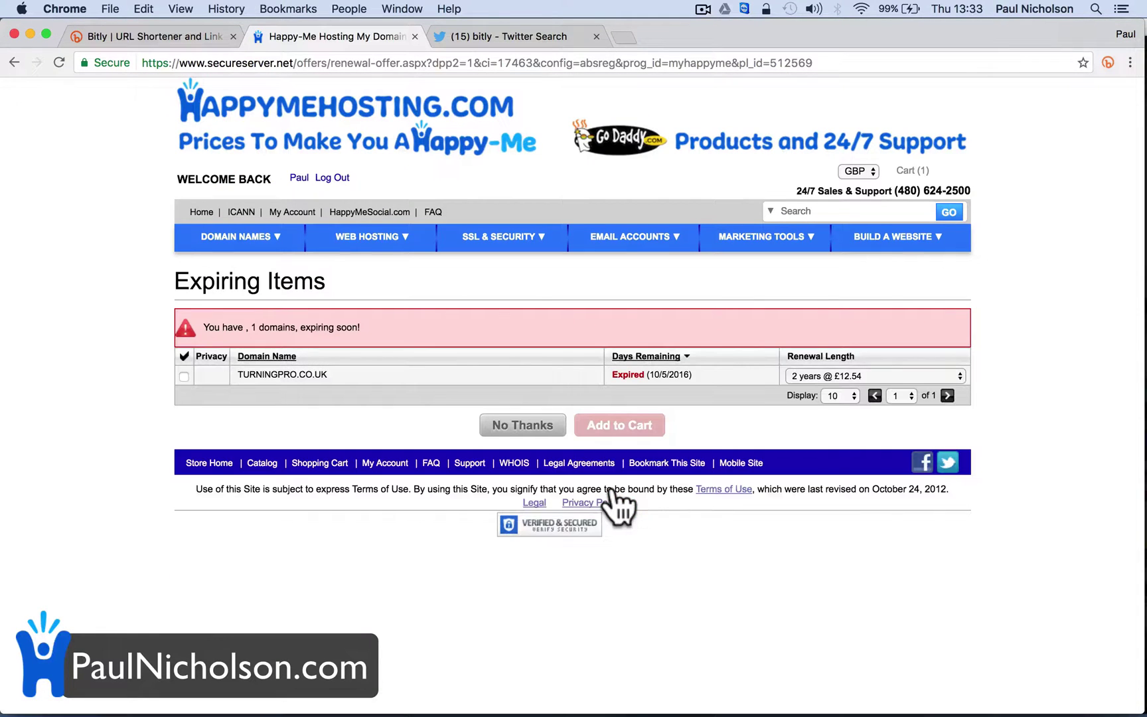
{"action": "left_click", "coordinate": [515, 426]}
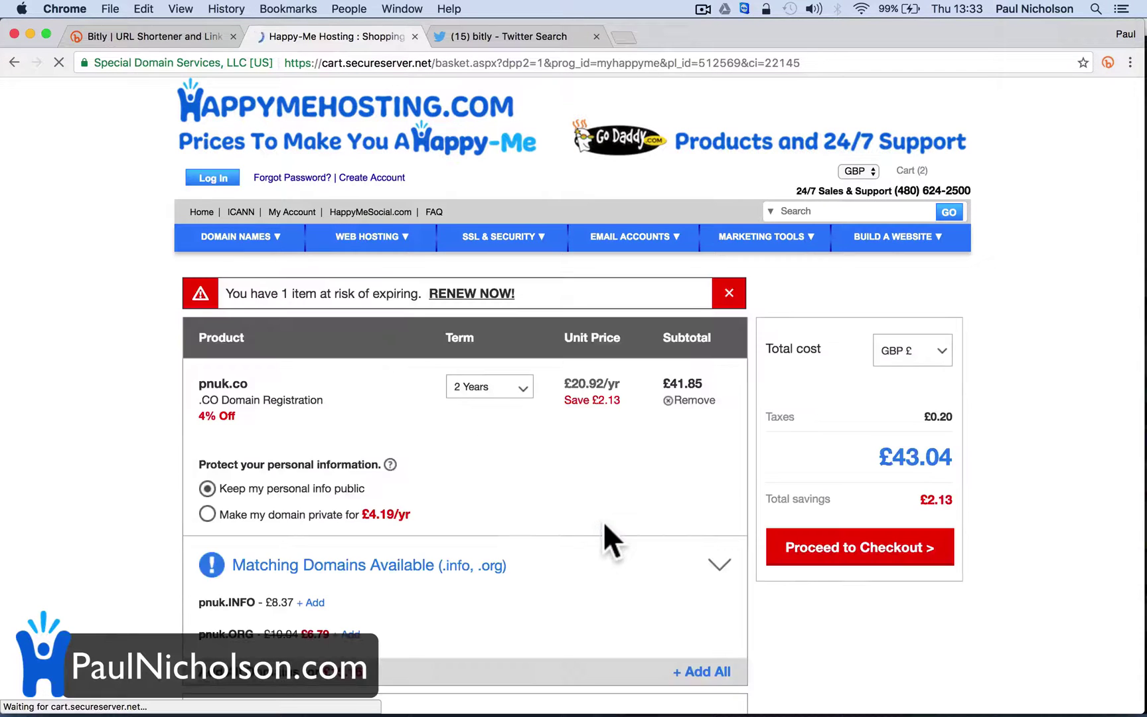
{"action": "left_click", "coordinate": [521, 388]}
{"action": "left_click", "coordinate": [492, 408]}
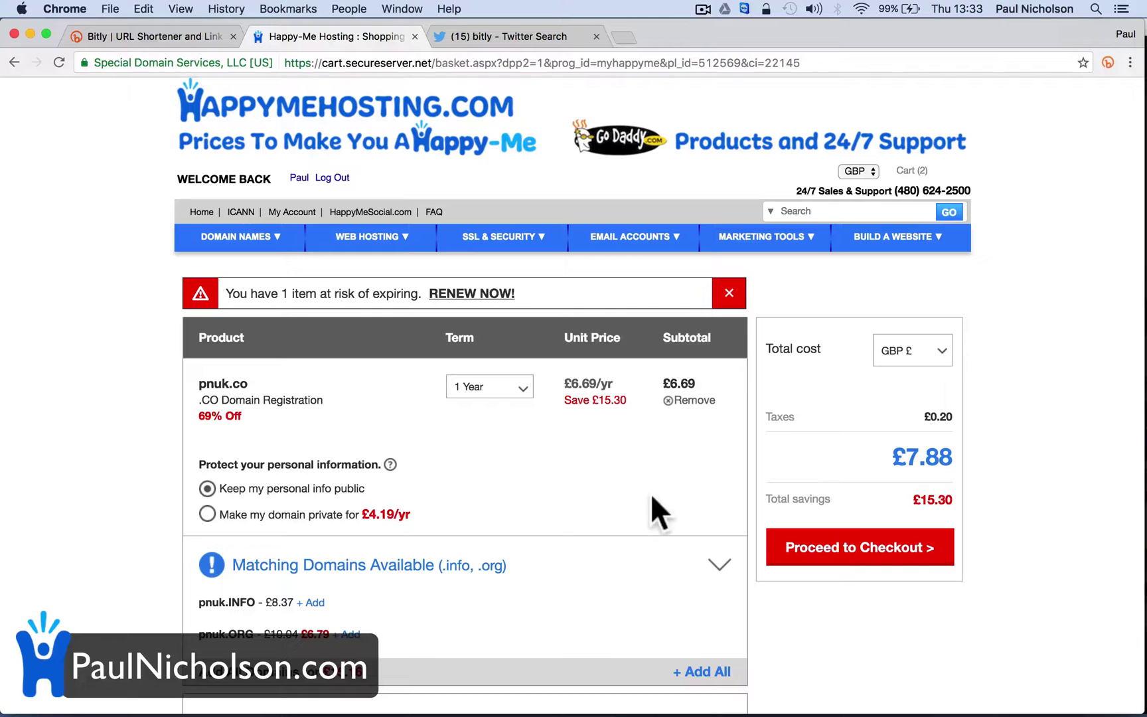
{"action": "left_click", "coordinate": [823, 548]}
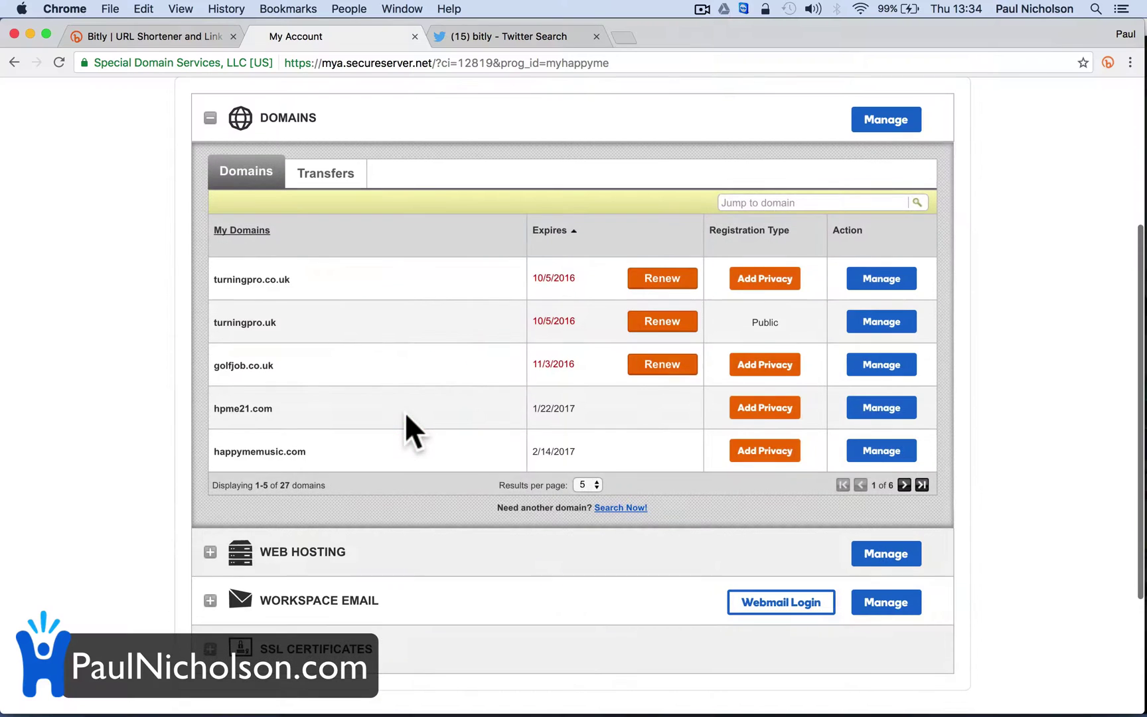
Filter My Domains for pnuk and sign in to pnuk.co's Domain Manager
{"action": "left_click", "coordinate": [921, 485]}
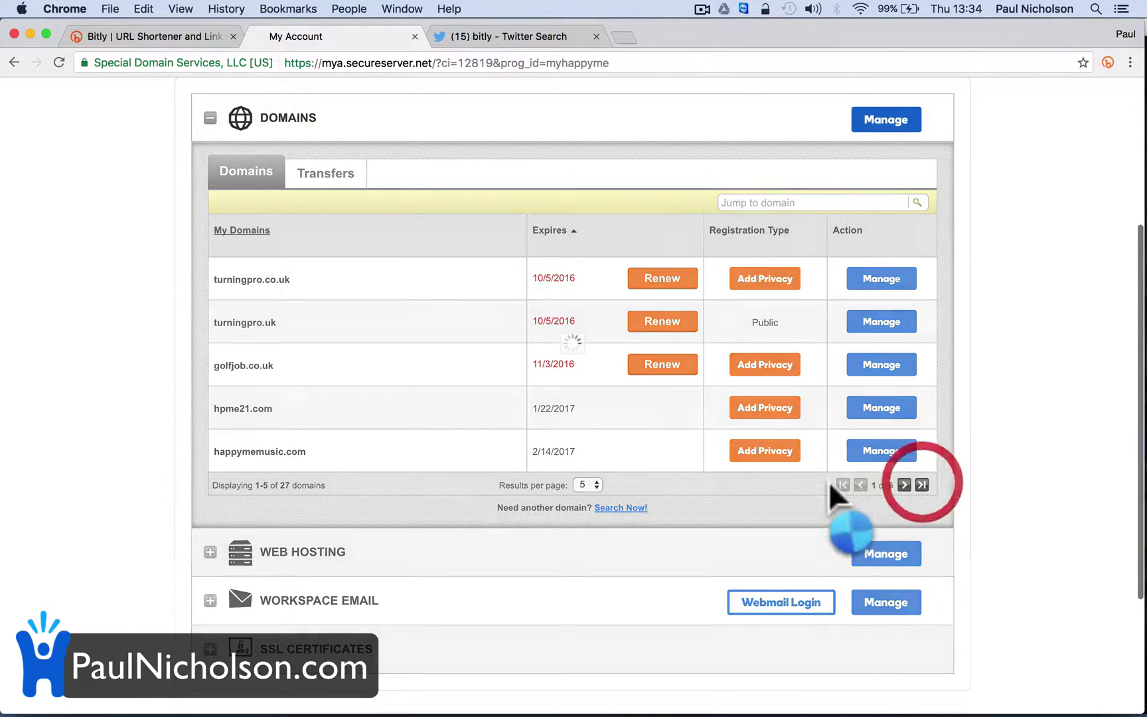
{"action": "left_click", "coordinate": [860, 357]}
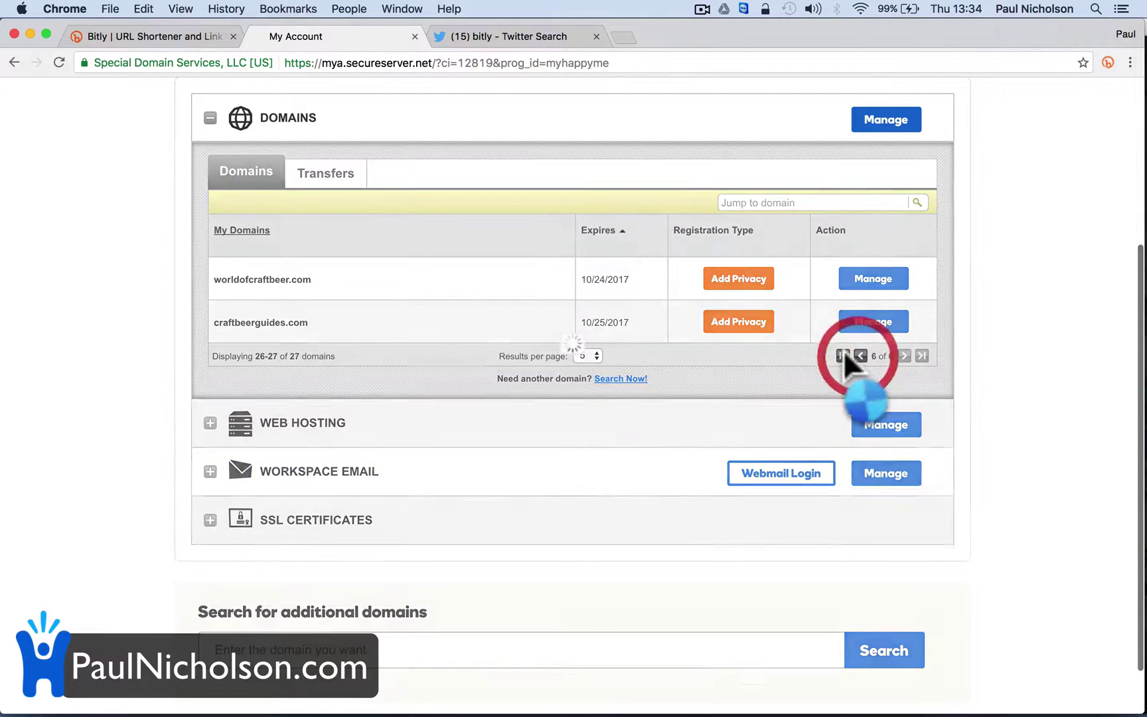
{"action": "left_click", "coordinate": [821, 202]}
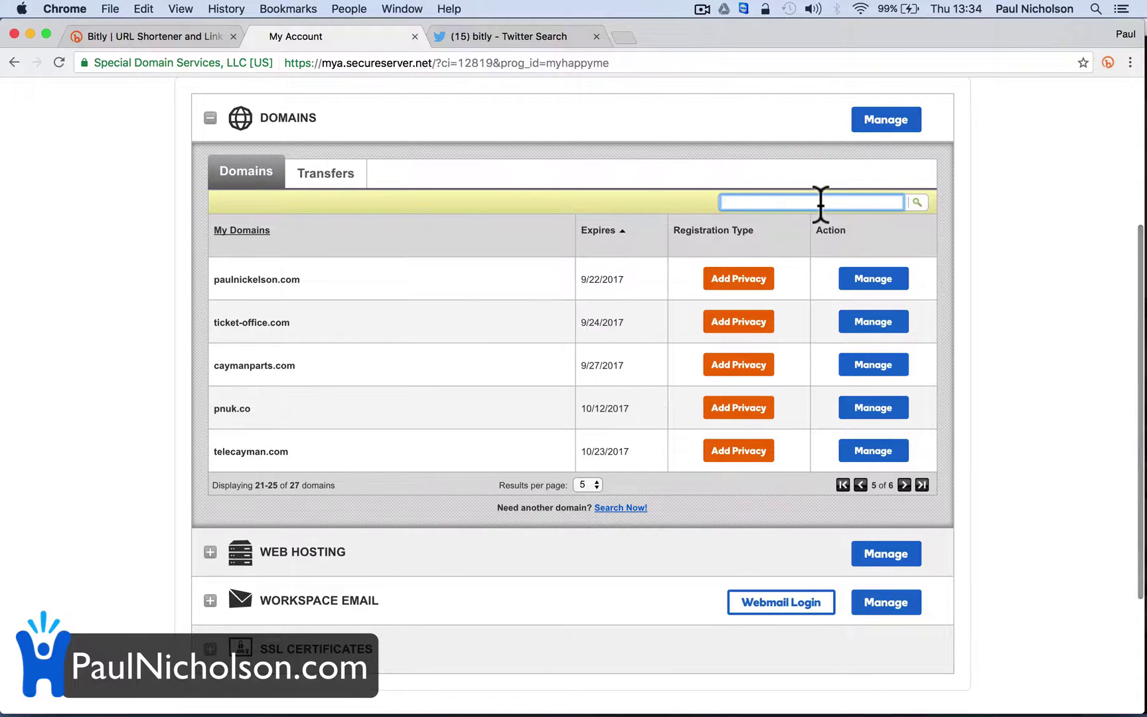
{"action": "type", "text": "pnuk"}
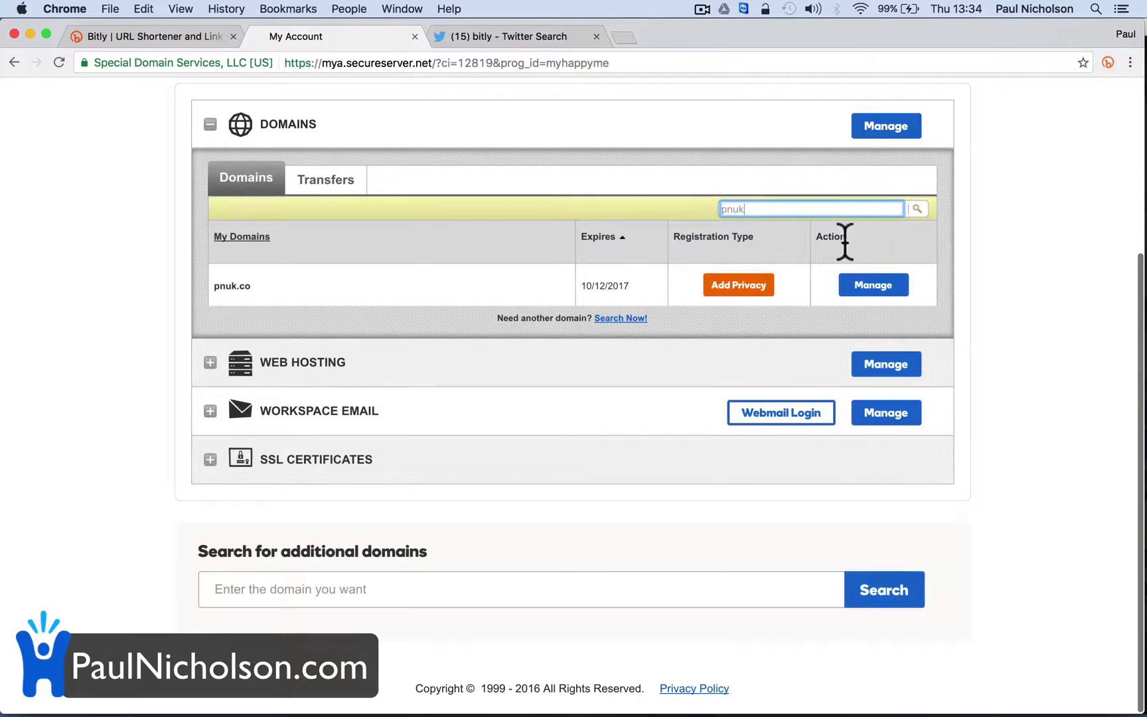
{"action": "left_click", "coordinate": [873, 287]}
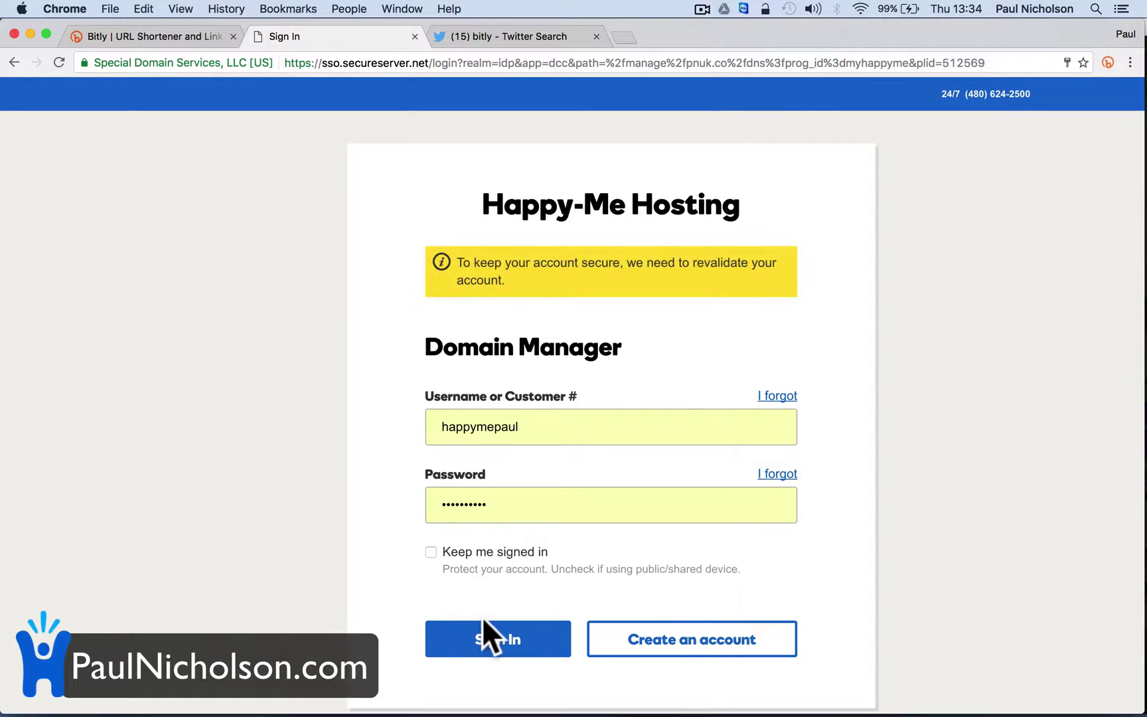
{"action": "left_click", "coordinate": [487, 638]}
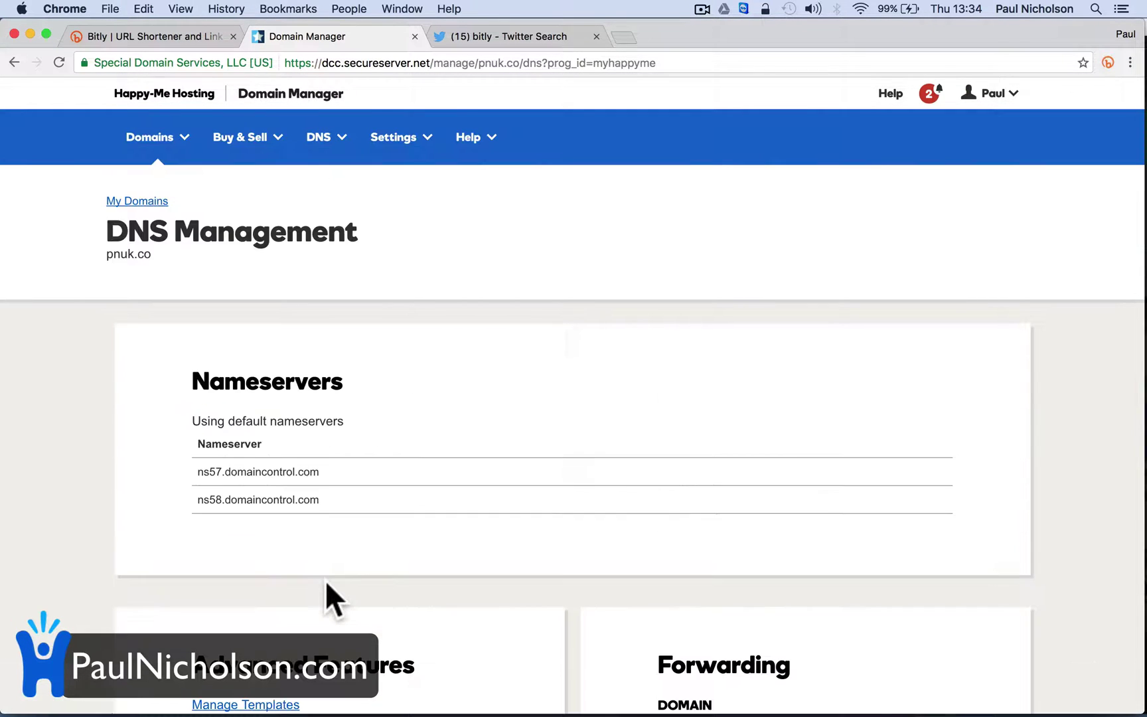
{"action": "scroll", "coordinate": [326, 581], "scroll_direction": "down", "scroll_amount": 5}
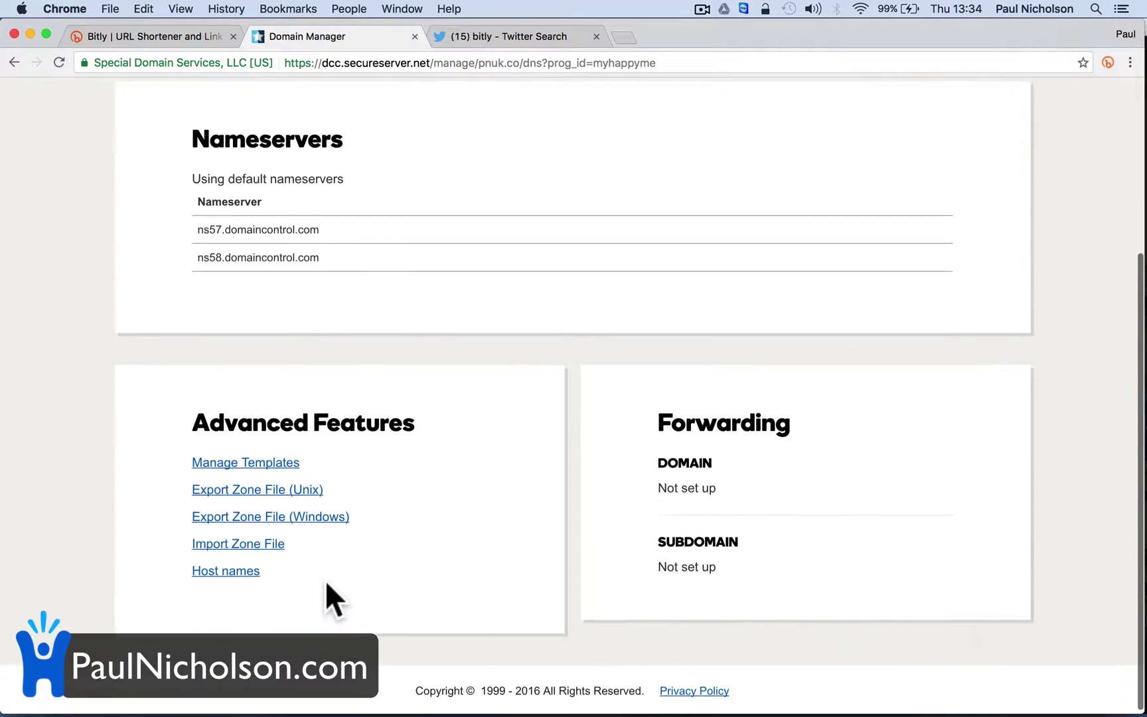
{"action": "scroll", "coordinate": [341, 359], "scroll_direction": "up", "scroll_amount": 5}
Fill Bitly's free sign-up form with a username, e-mail address and password twice
{"action": "left_click", "coordinate": [190, 37]}
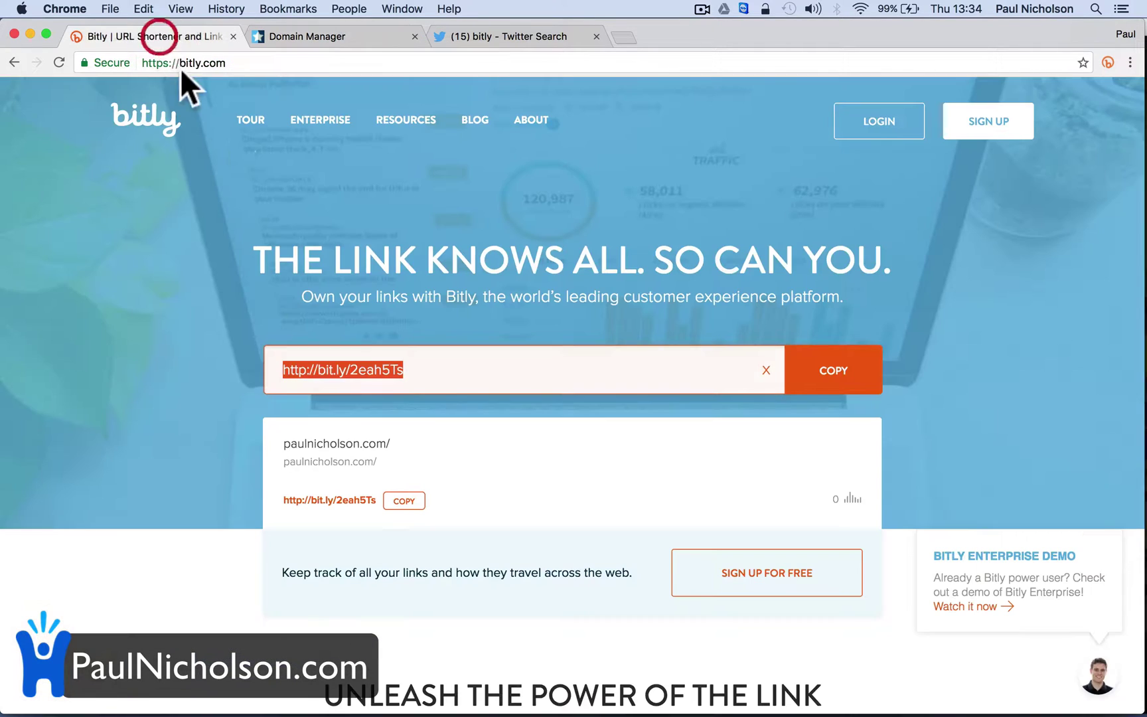
{"action": "left_click", "coordinate": [969, 121]}
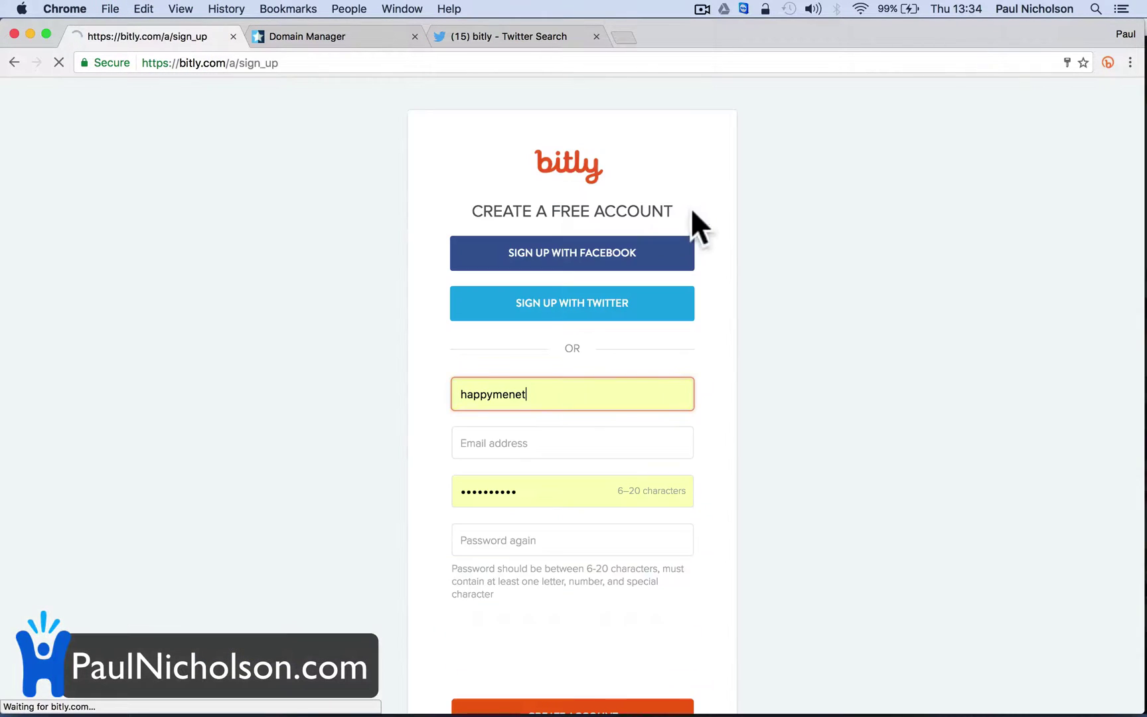
{"action": "double_click", "coordinate": [517, 393]}
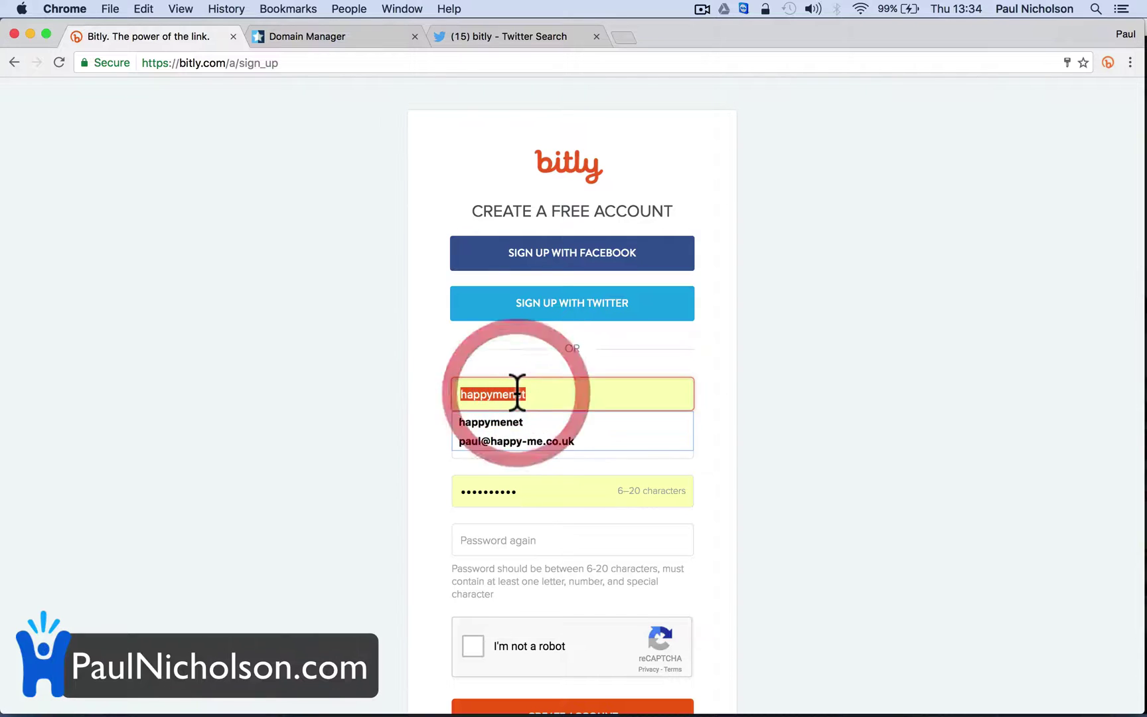
{"action": "key", "text": "Tab"}
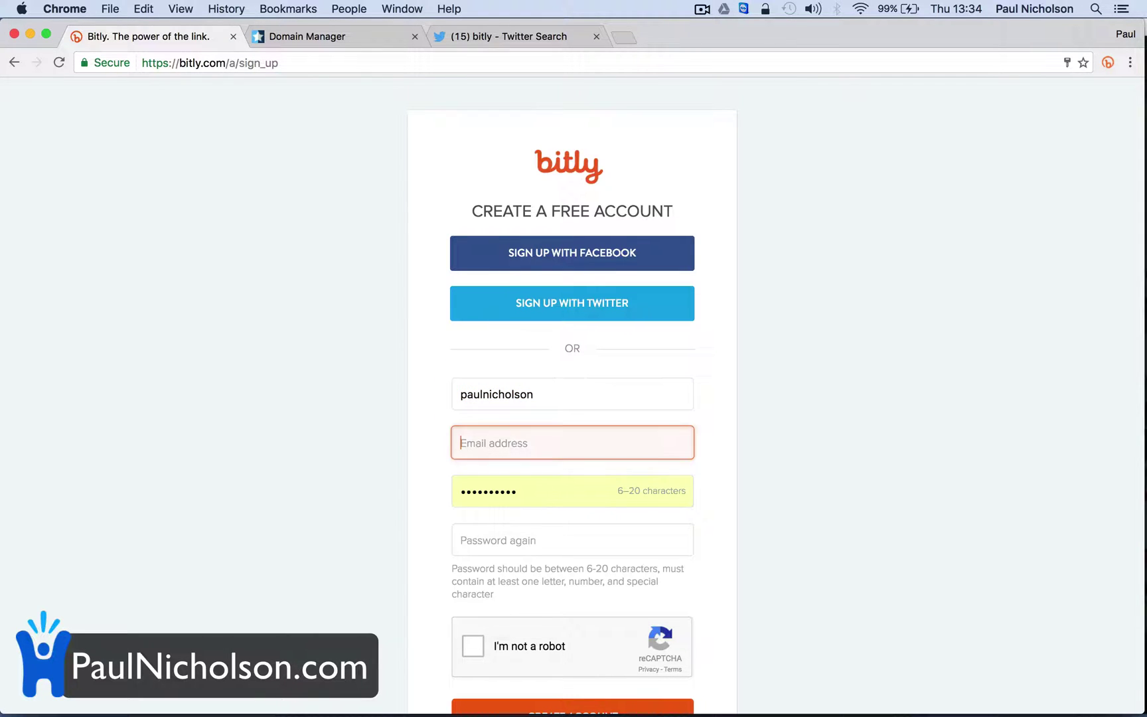
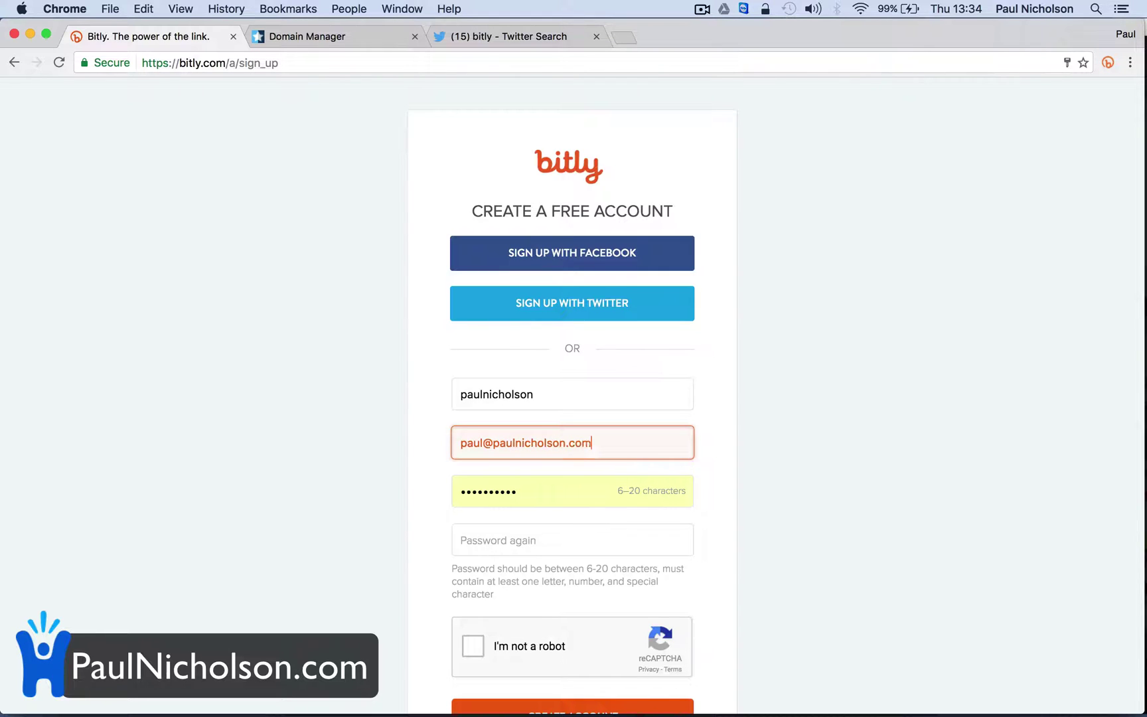
{"action": "key", "text": "Tab"}
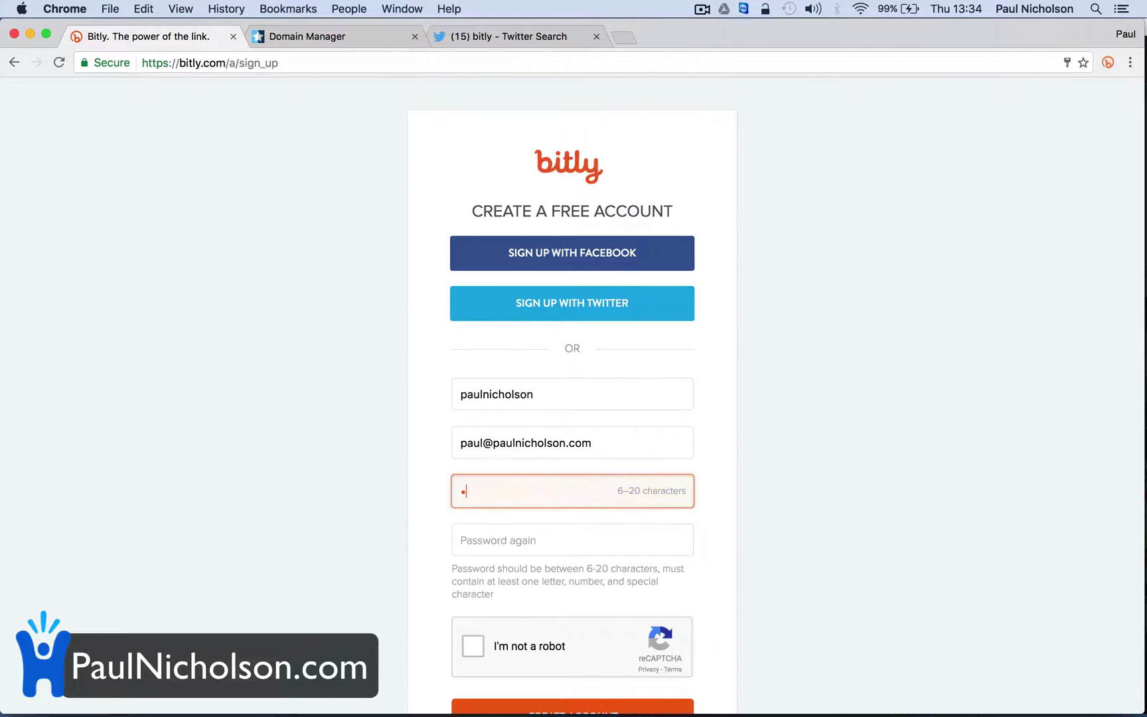
{"action": "key", "text": "Tab"}
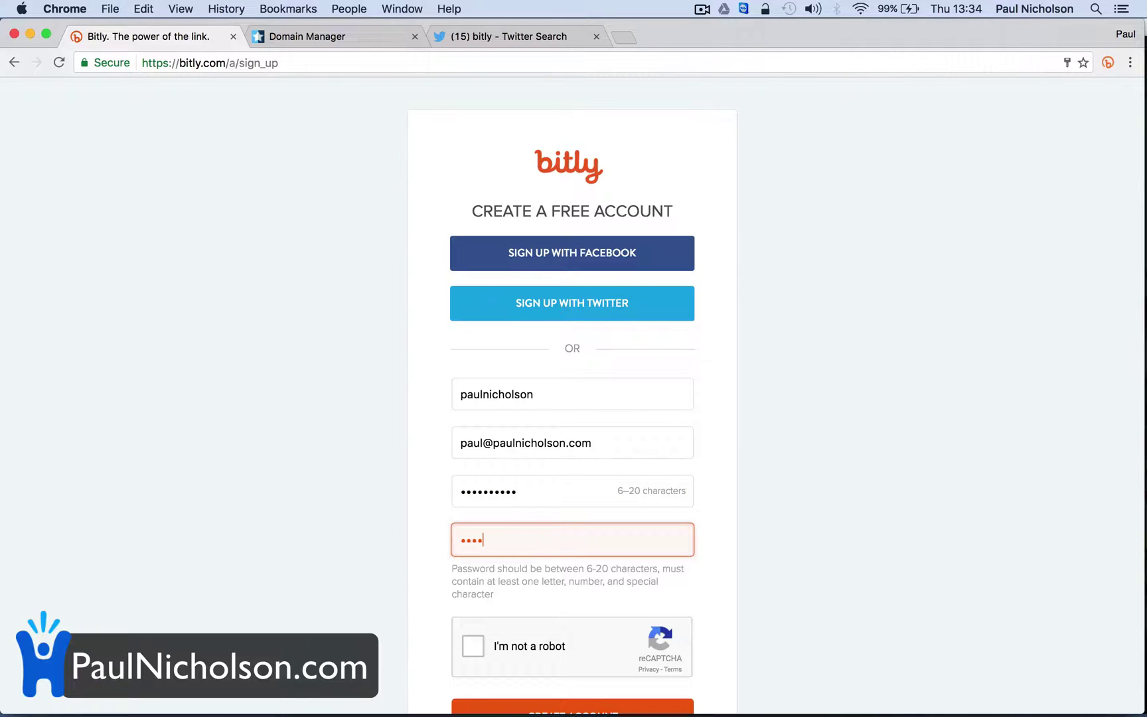
Pass reCAPTCHA, create the account, and open the account panel on the empty dashboard
{"action": "scroll", "coordinate": [572, 399], "scroll_direction": "down", "scroll_amount": 3}
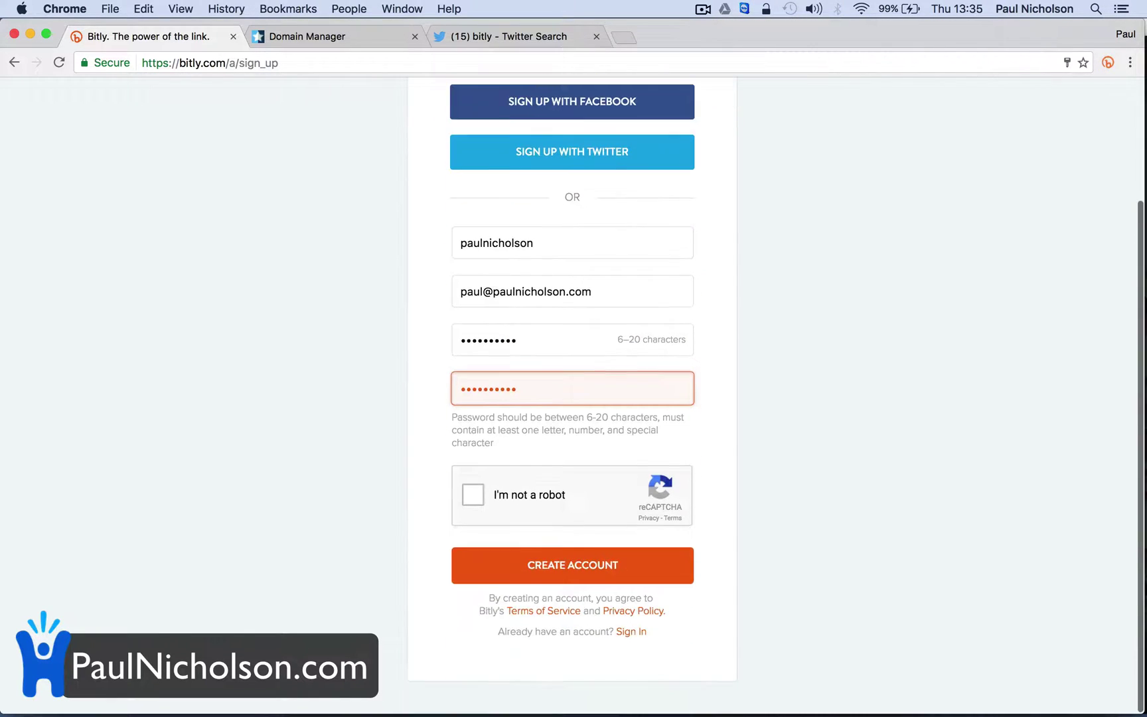
{"action": "left_click", "coordinate": [471, 496]}
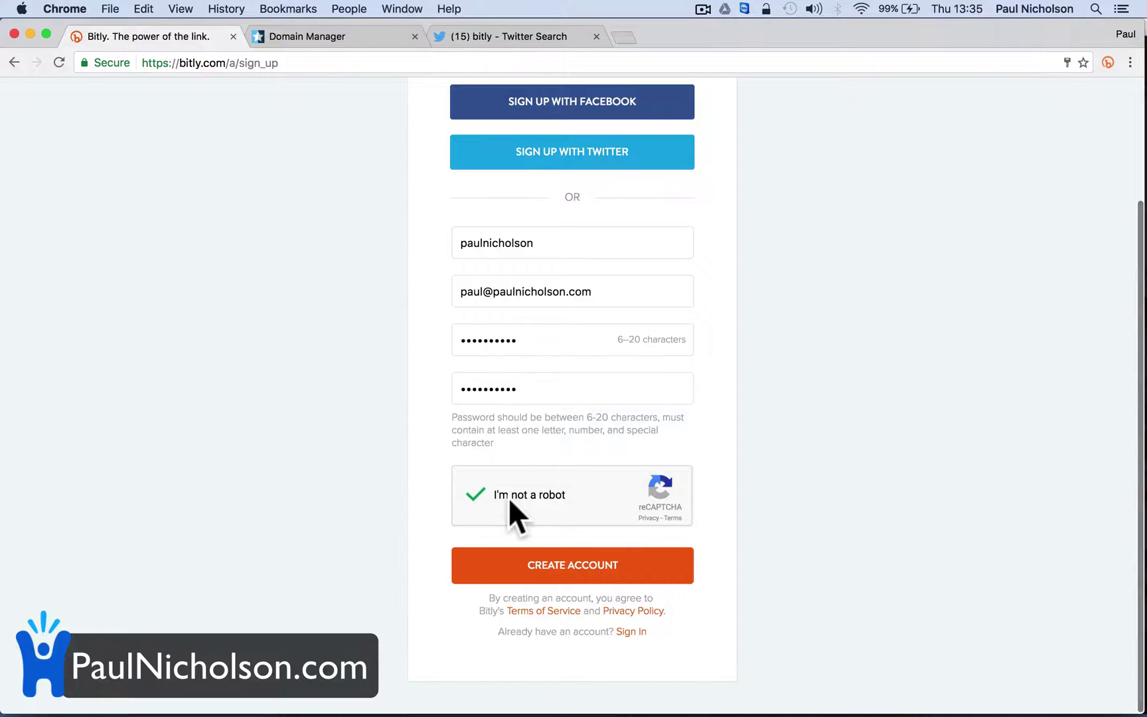
{"action": "left_click", "coordinate": [535, 571]}
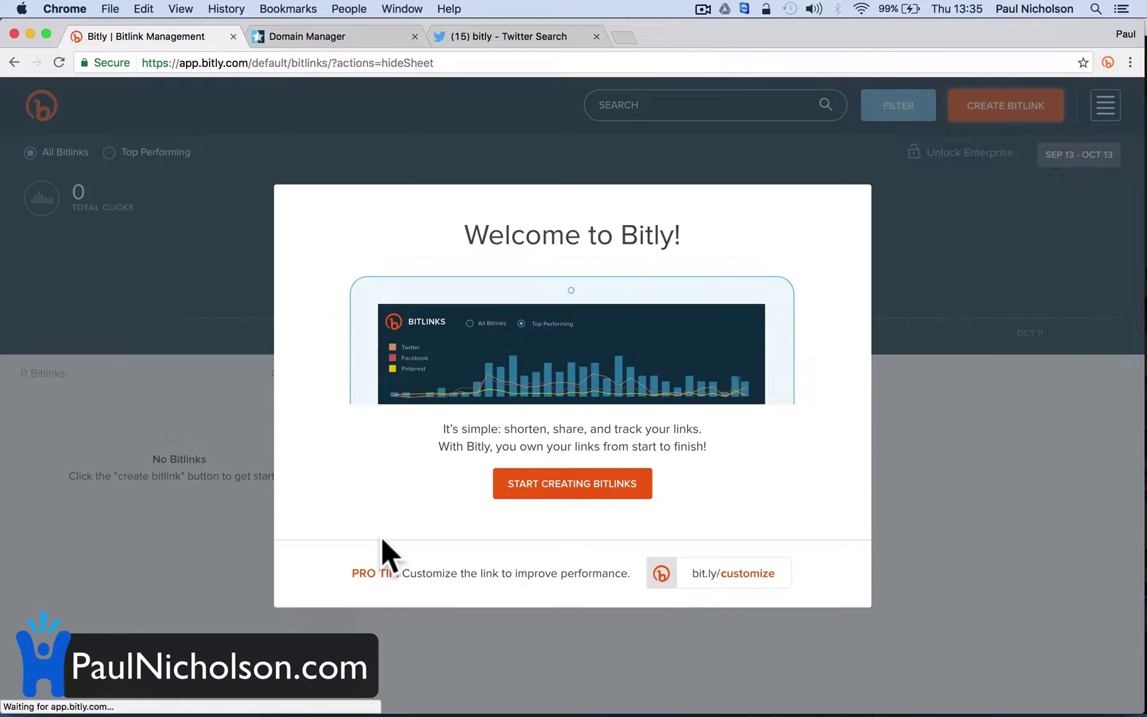
{"action": "left_click", "coordinate": [643, 491]}
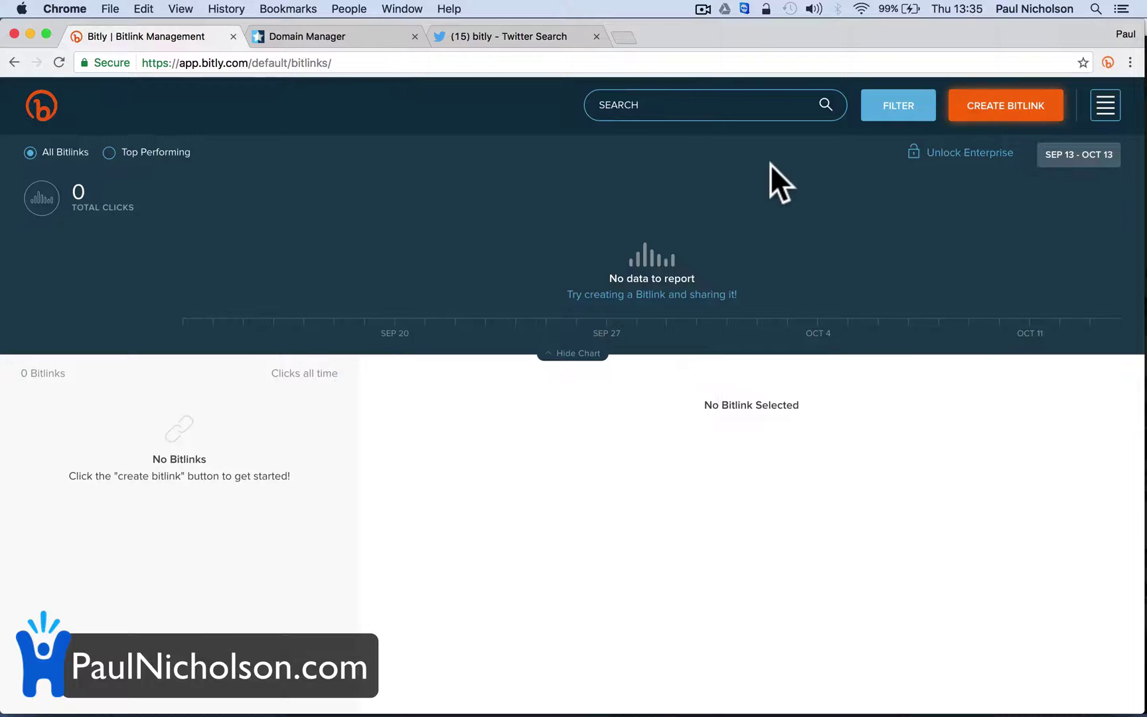
{"action": "left_click", "coordinate": [1106, 105]}
Open Settings > Advanced Settings > Branded Short Domains > Add Branded Domain
{"action": "left_click", "coordinate": [988, 359]}
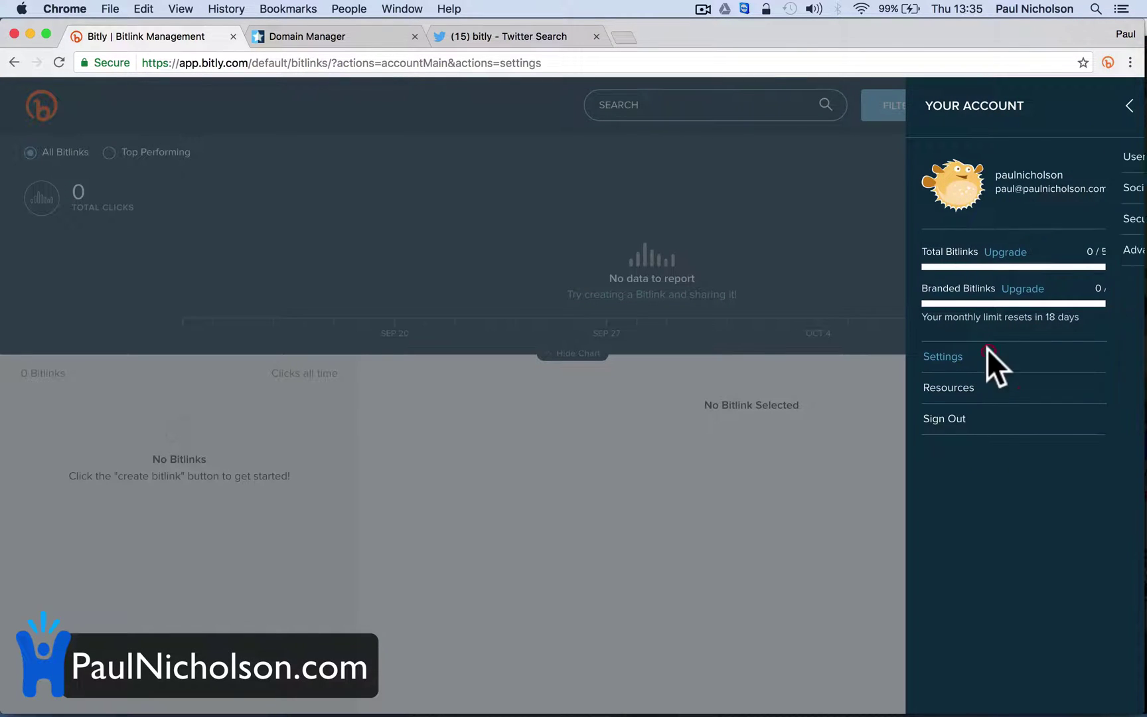
{"action": "left_click", "coordinate": [1122, 105]}
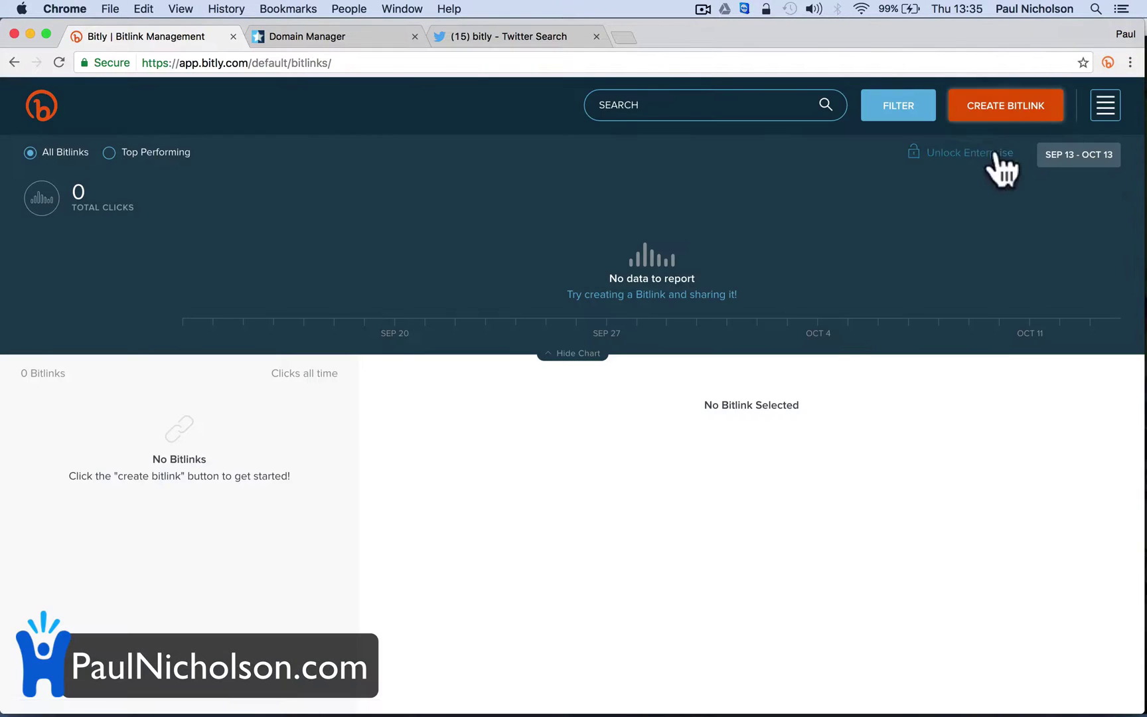
{"action": "left_click", "coordinate": [1103, 106]}
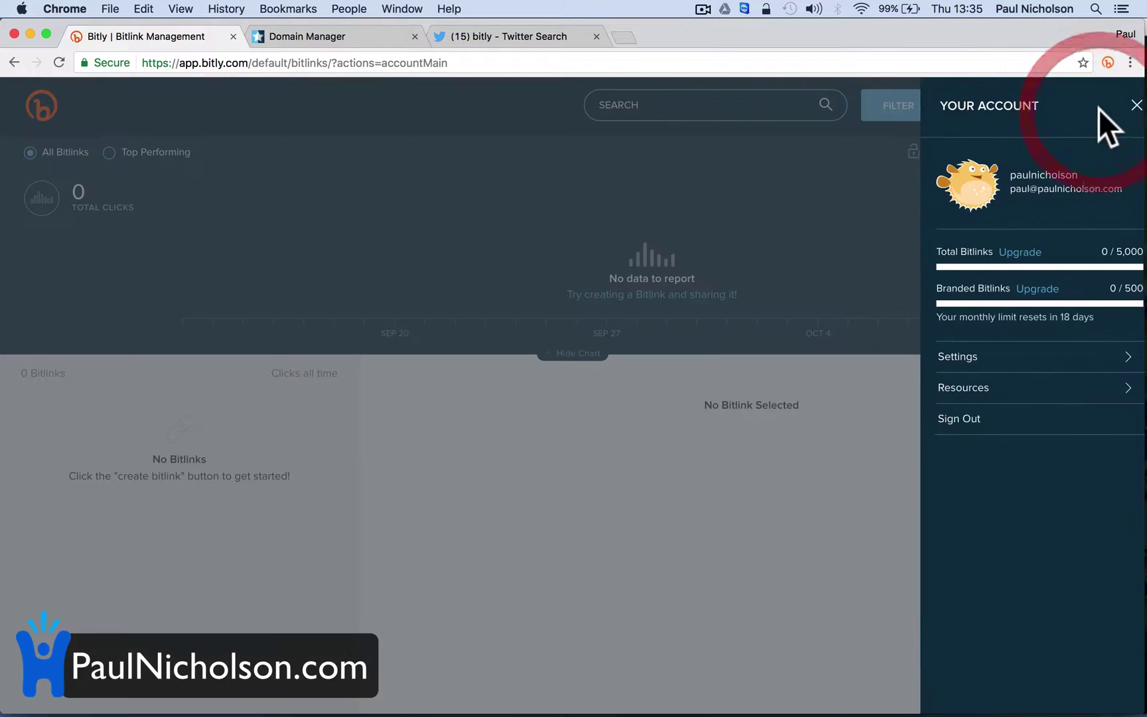
{"action": "left_click", "coordinate": [1044, 353]}
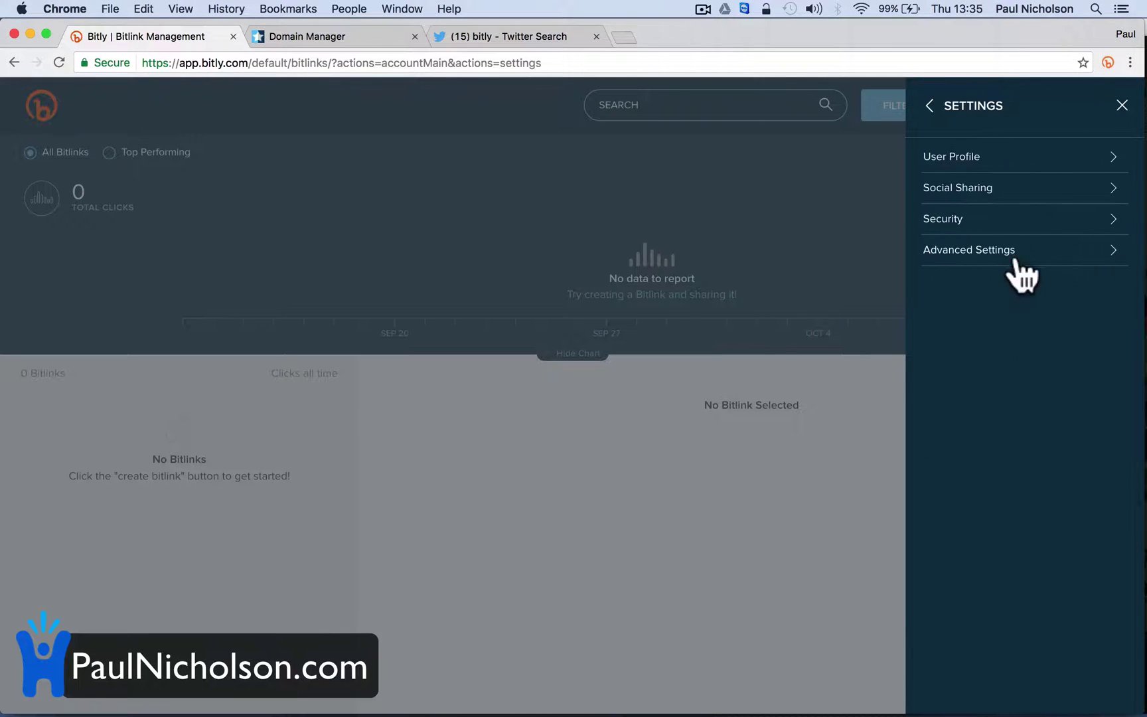
{"action": "left_click", "coordinate": [1014, 251]}
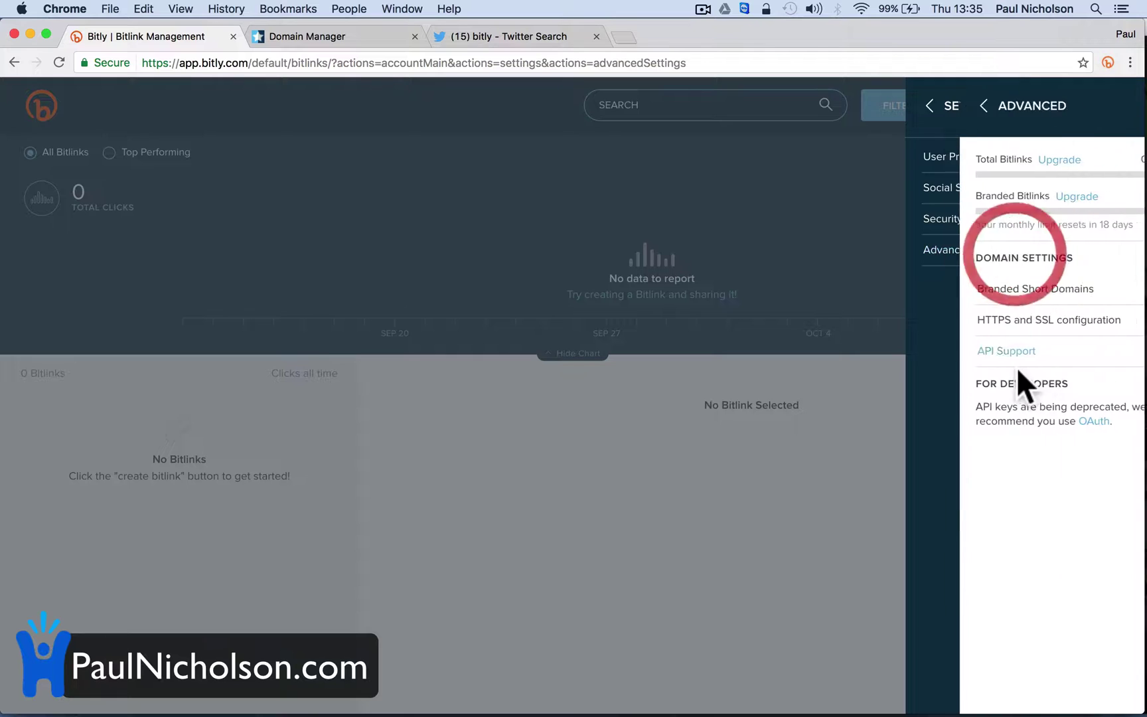
{"action": "left_click", "coordinate": [1036, 289]}
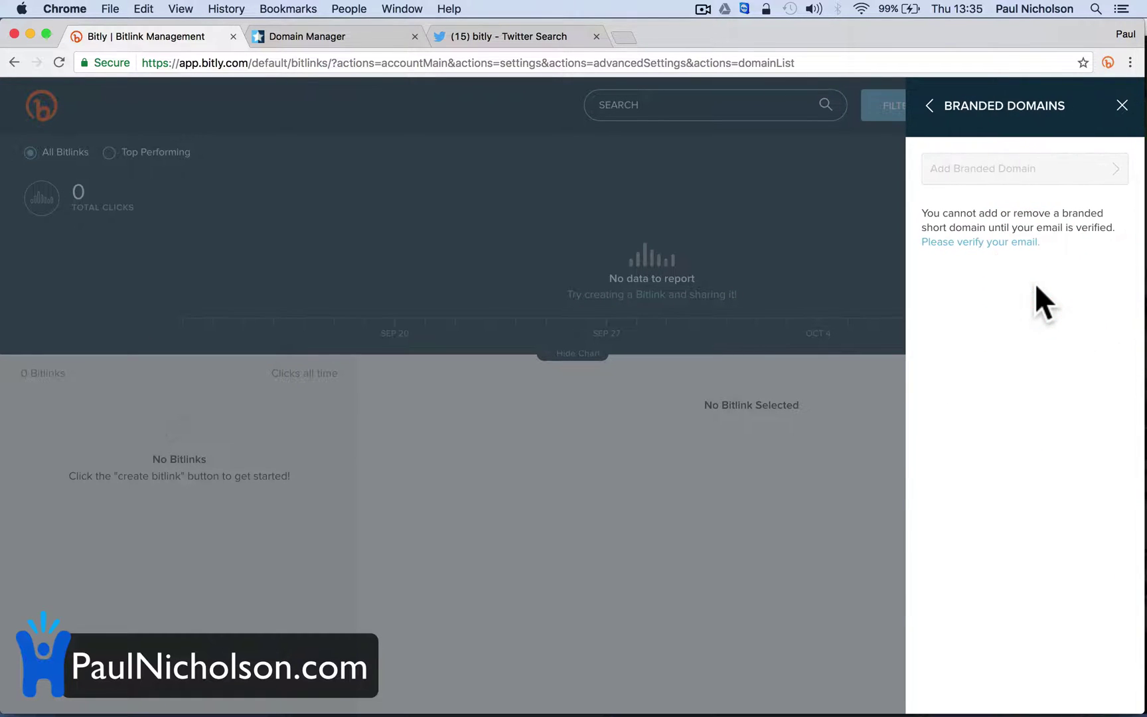
{"action": "left_click", "coordinate": [976, 170]}
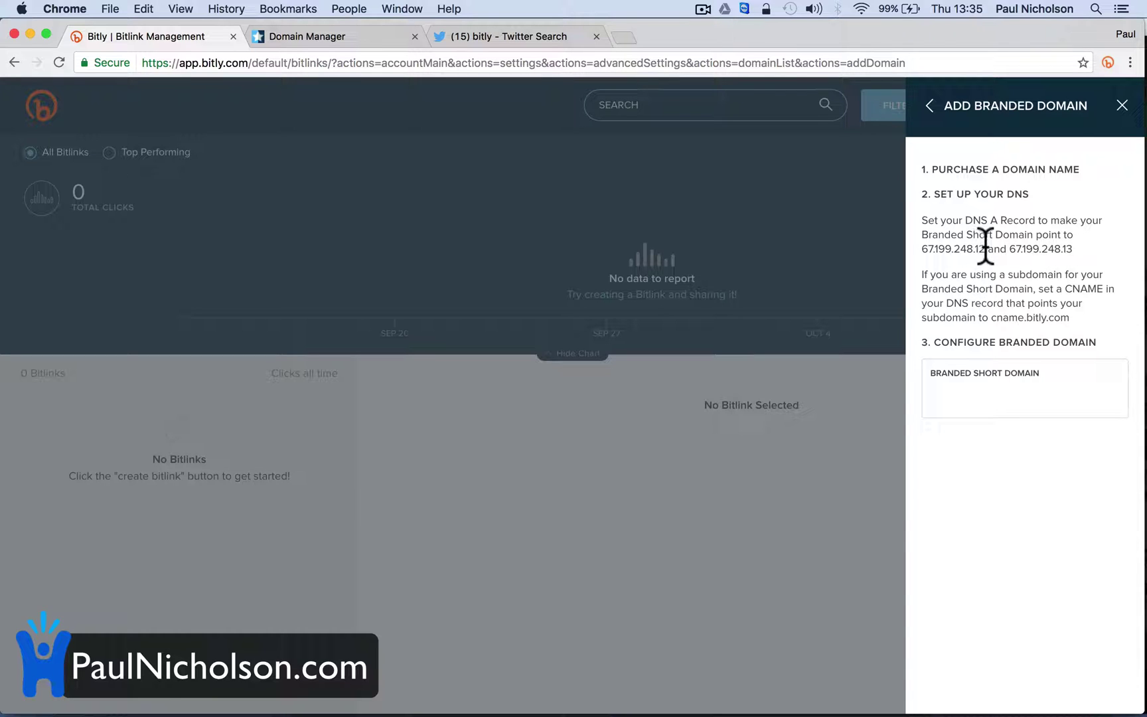
Copy the first A-record address, 67.199.248.12
{"action": "left_click_drag", "start_coordinate": [985, 247], "coordinate": [923, 247]}
{"action": "right_click", "coordinate": [979, 251]}
{"action": "left_click", "coordinate": [936, 284]}
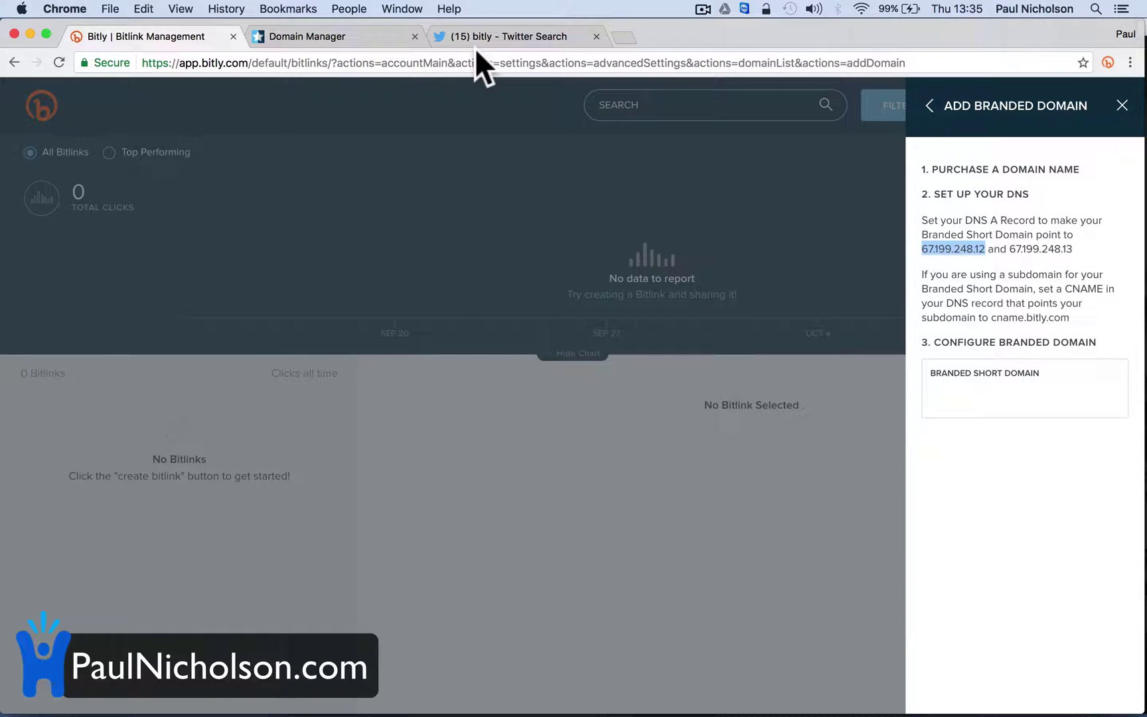
Change pnuk.co's @ A record from 50.63.202.86 to 67.199.248.12 and save it
{"action": "left_click", "coordinate": [325, 38]}
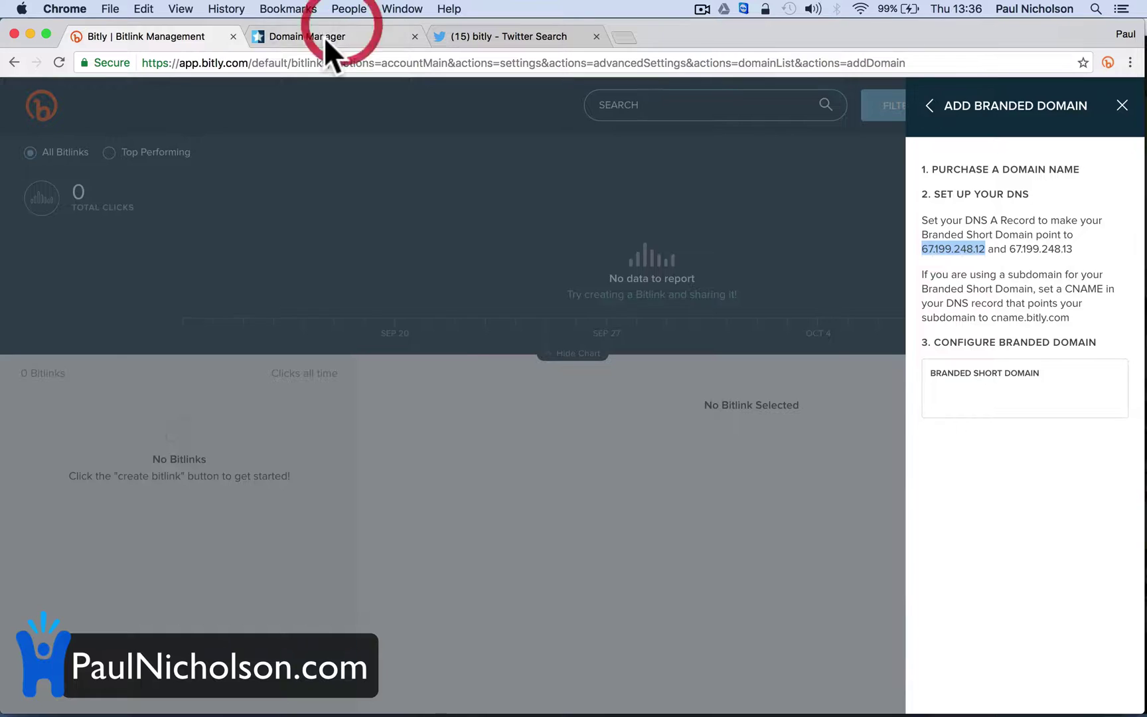
{"action": "left_click", "coordinate": [59, 63]}
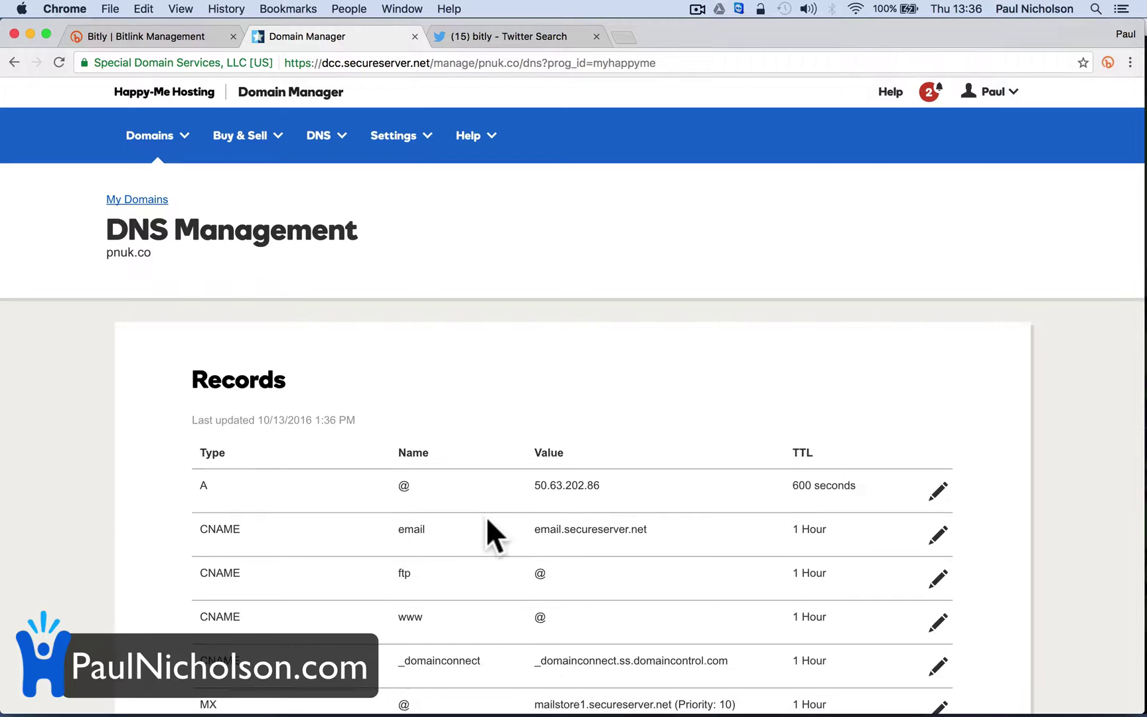
{"action": "scroll", "coordinate": [487, 520], "scroll_direction": "down", "scroll_amount": 3}
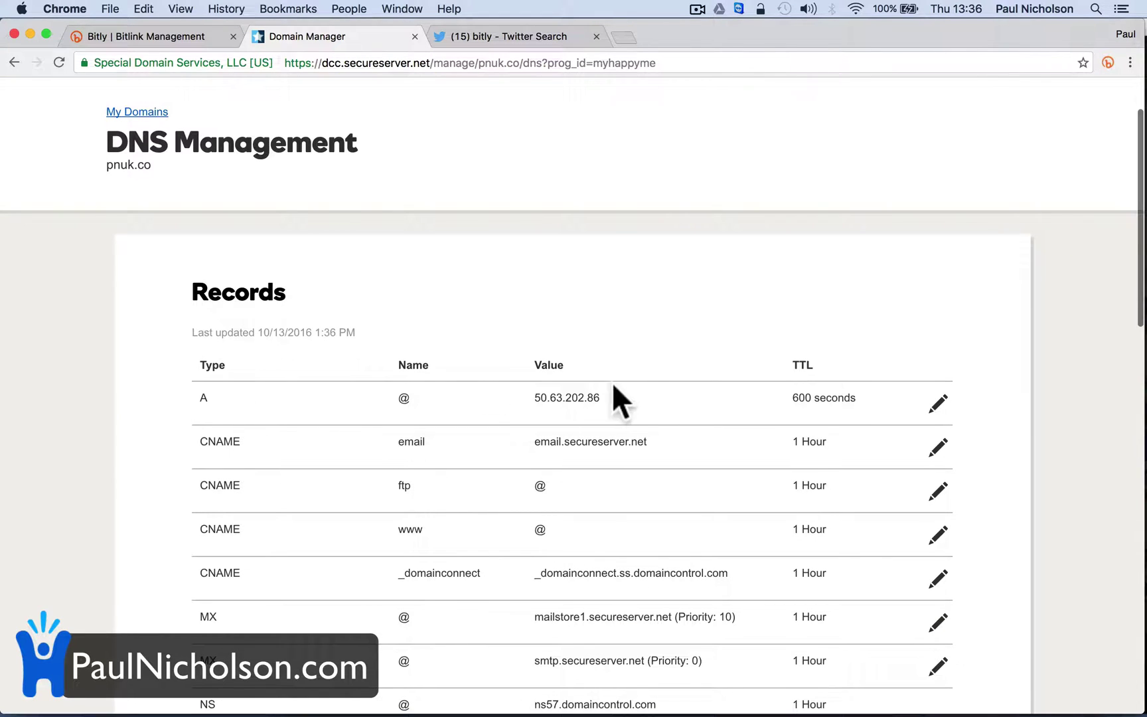
{"action": "left_click", "coordinate": [928, 399]}
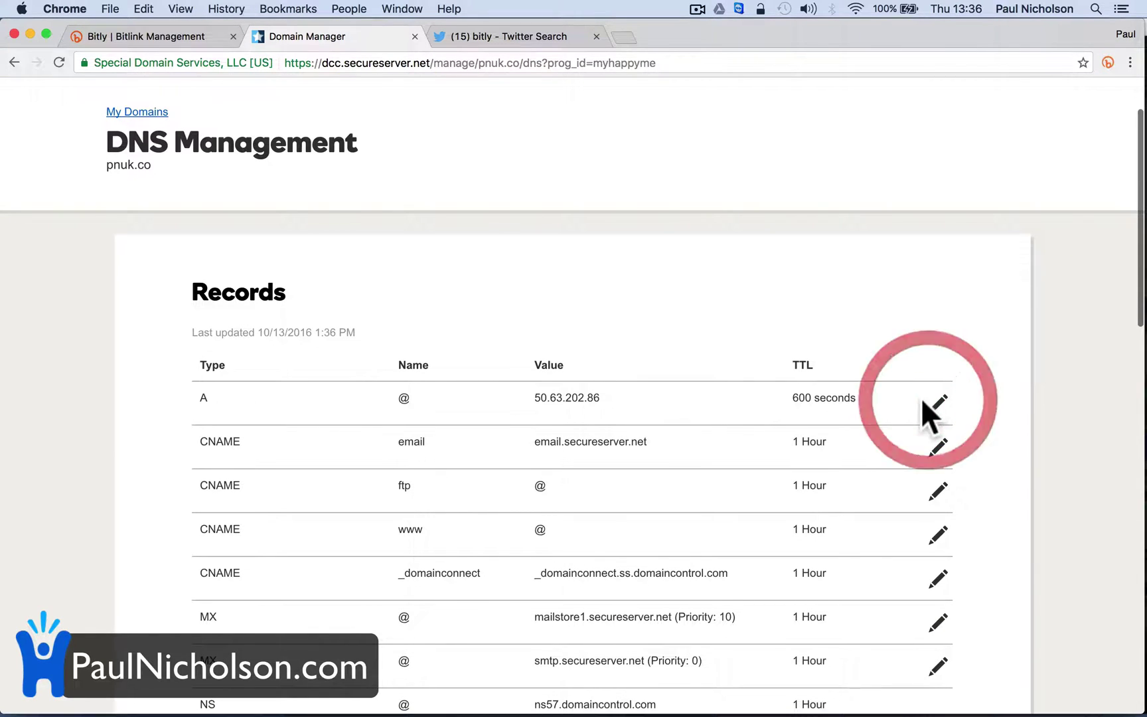
{"action": "triple_click", "coordinate": [571, 485]}
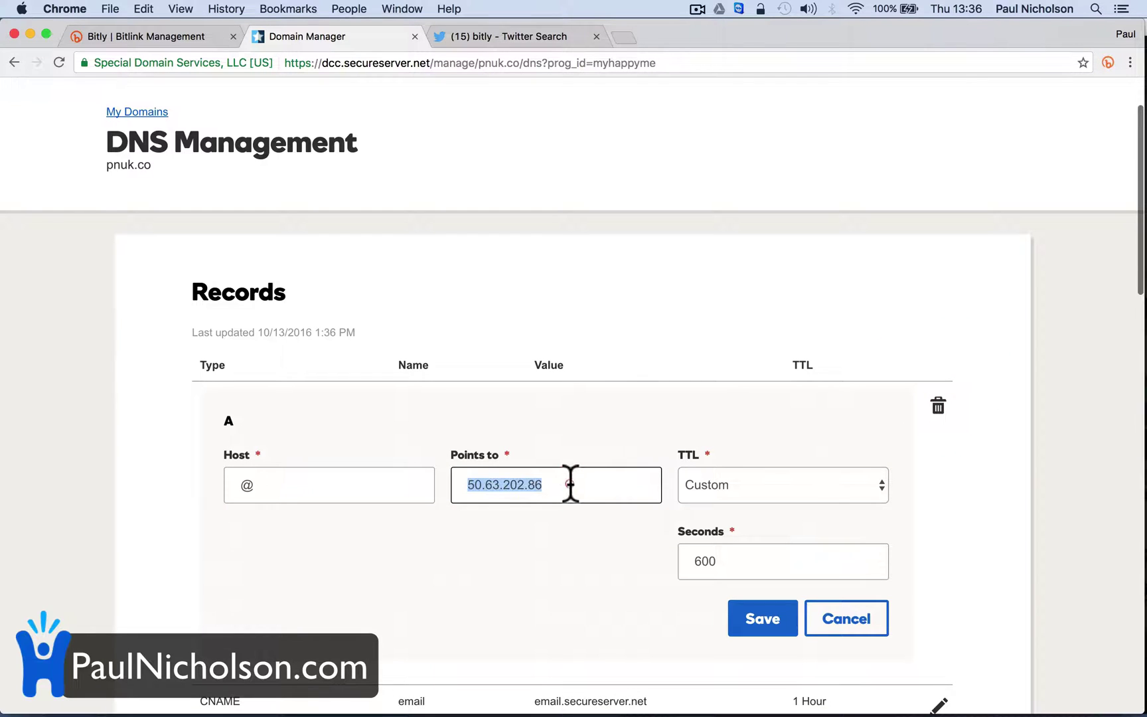
{"action": "key", "text": "super+v"}
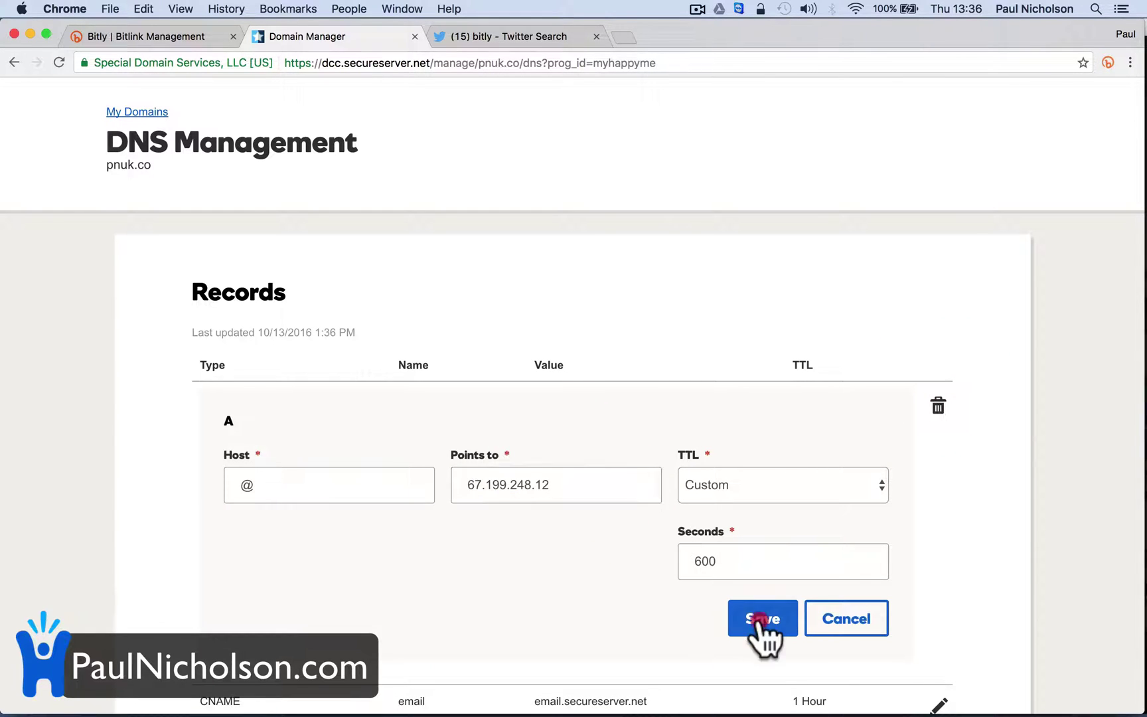
{"action": "left_click", "coordinate": [760, 618]}
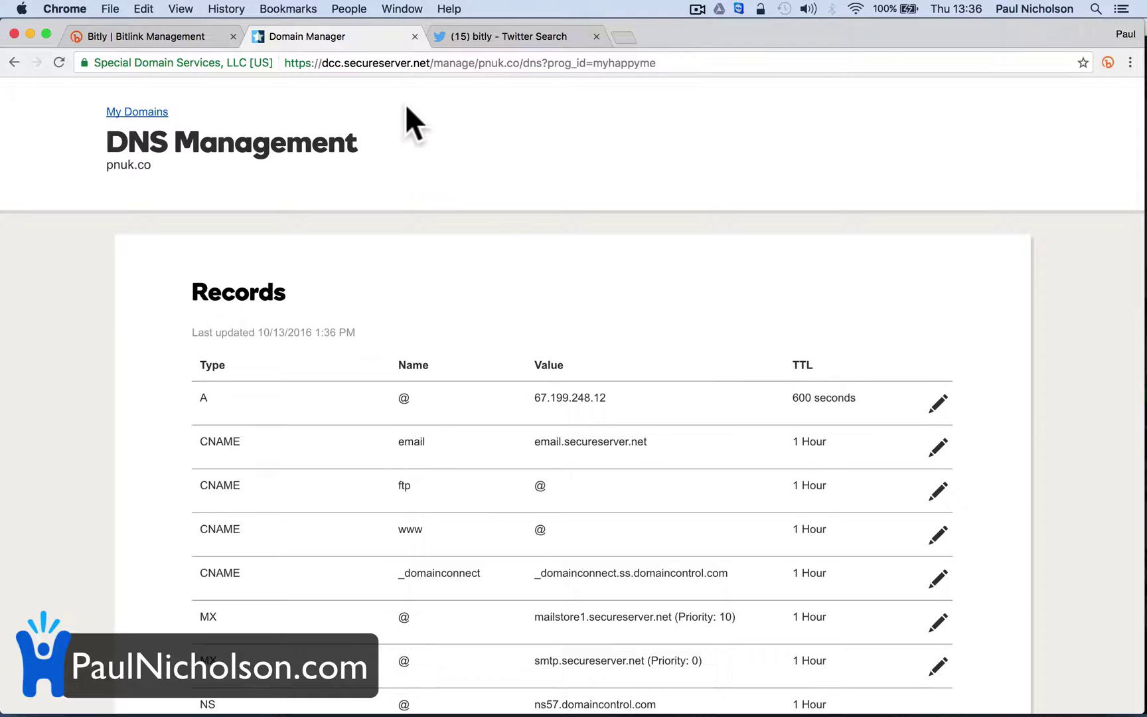
{"action": "left_click", "coordinate": [117, 37]}
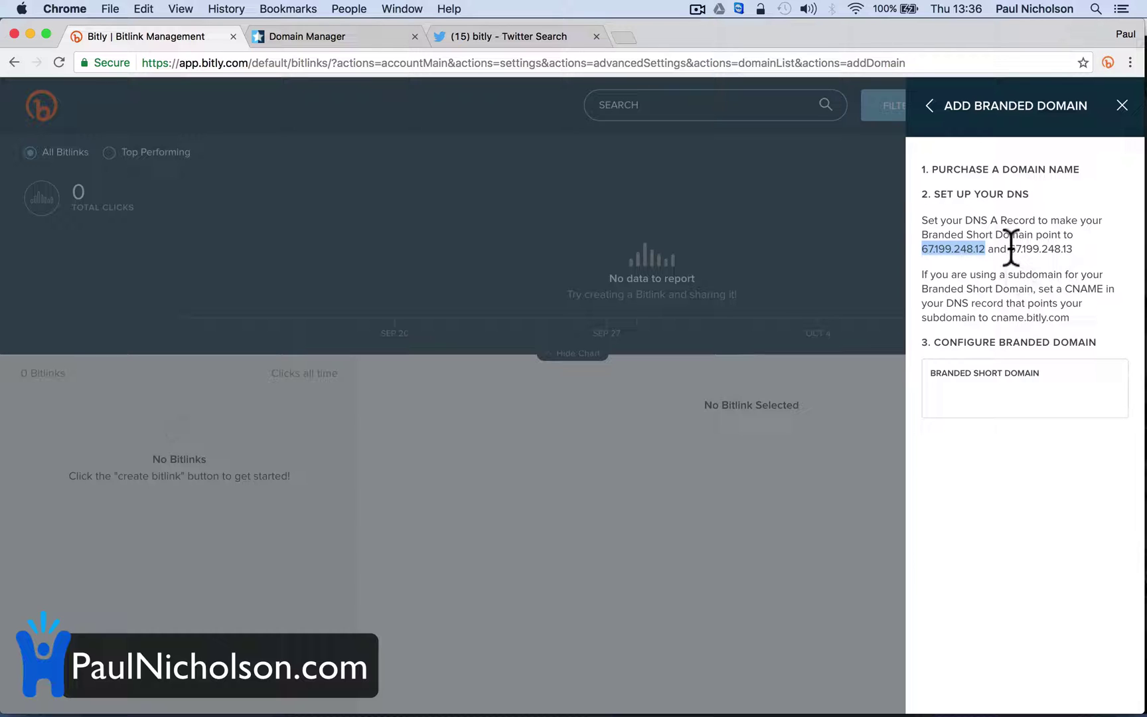
Submit pnuk.co as the branded short domain for verification, then bring up Mail
{"action": "left_click_drag", "start_coordinate": [1011, 248], "coordinate": [1074, 249]}
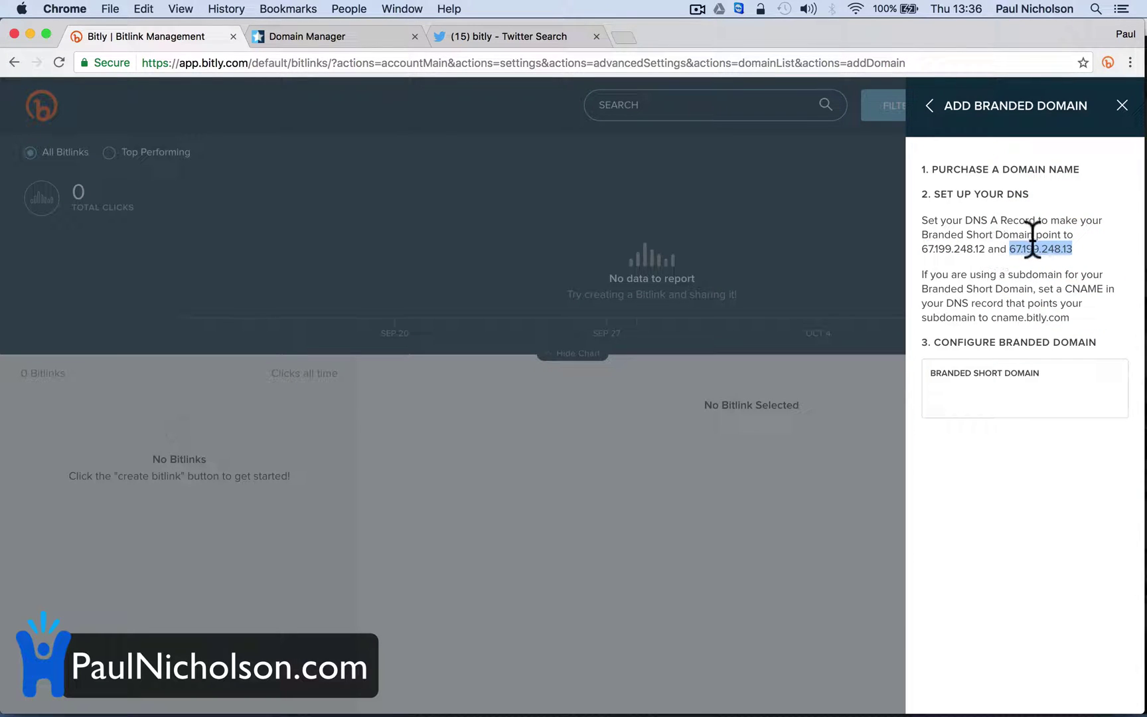
{"action": "left_click", "coordinate": [974, 393]}
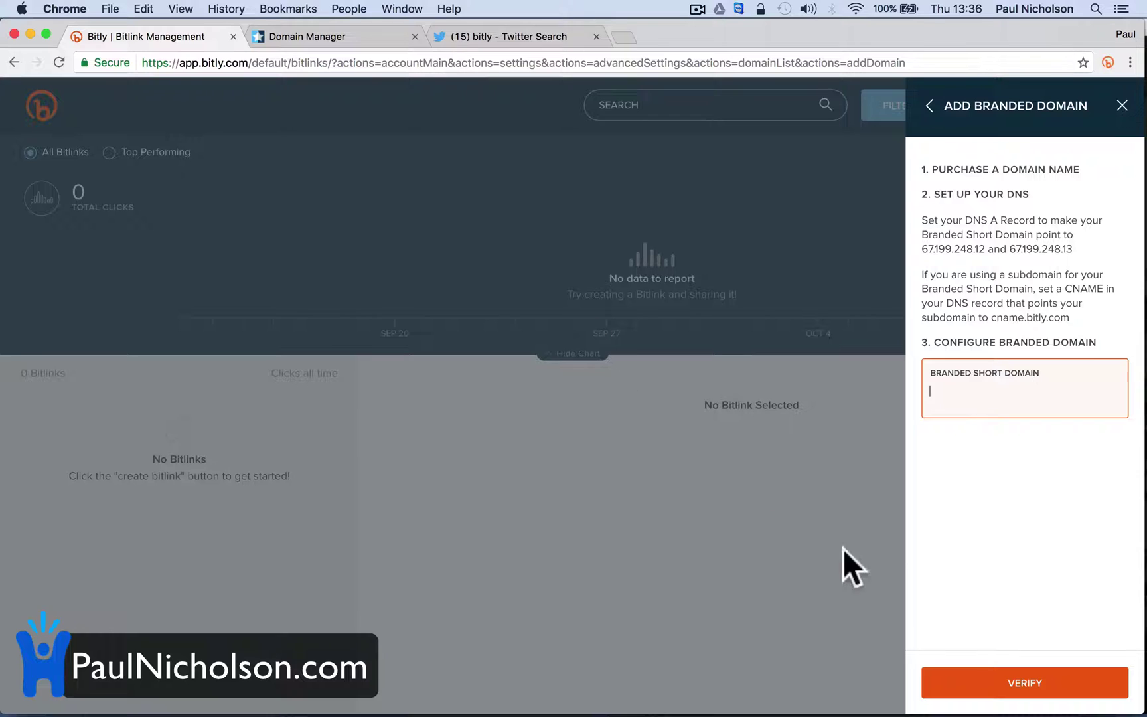
{"action": "left_click", "coordinate": [984, 684]}
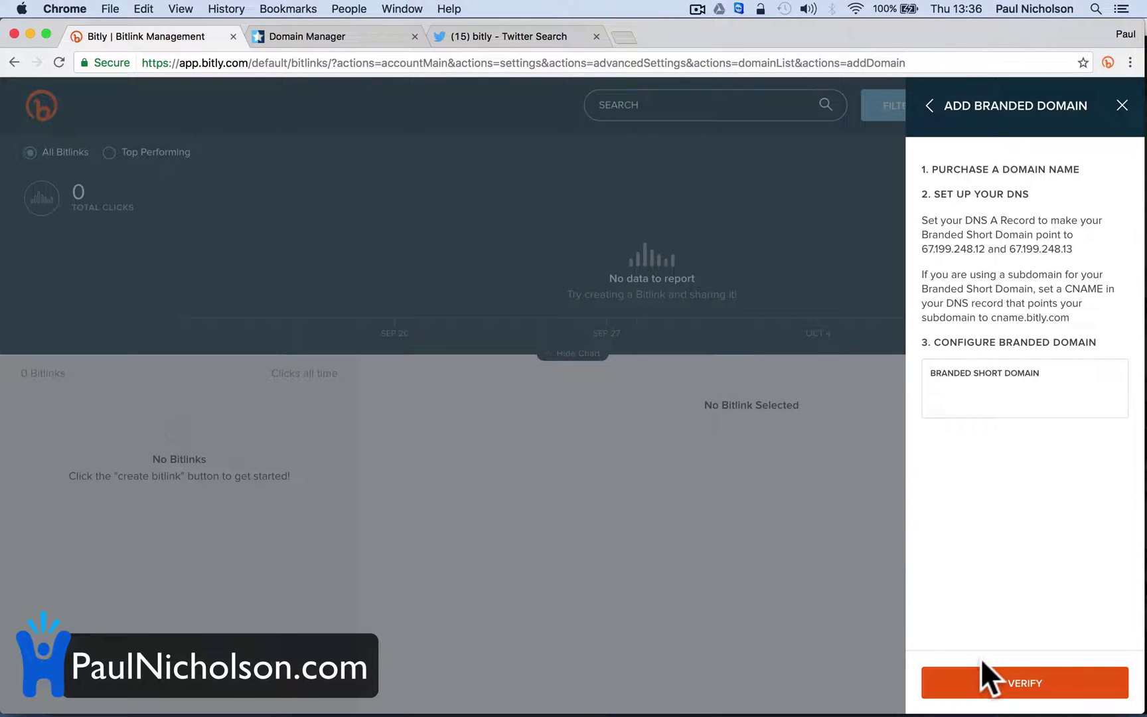
{"action": "left_click", "coordinate": [971, 395]}
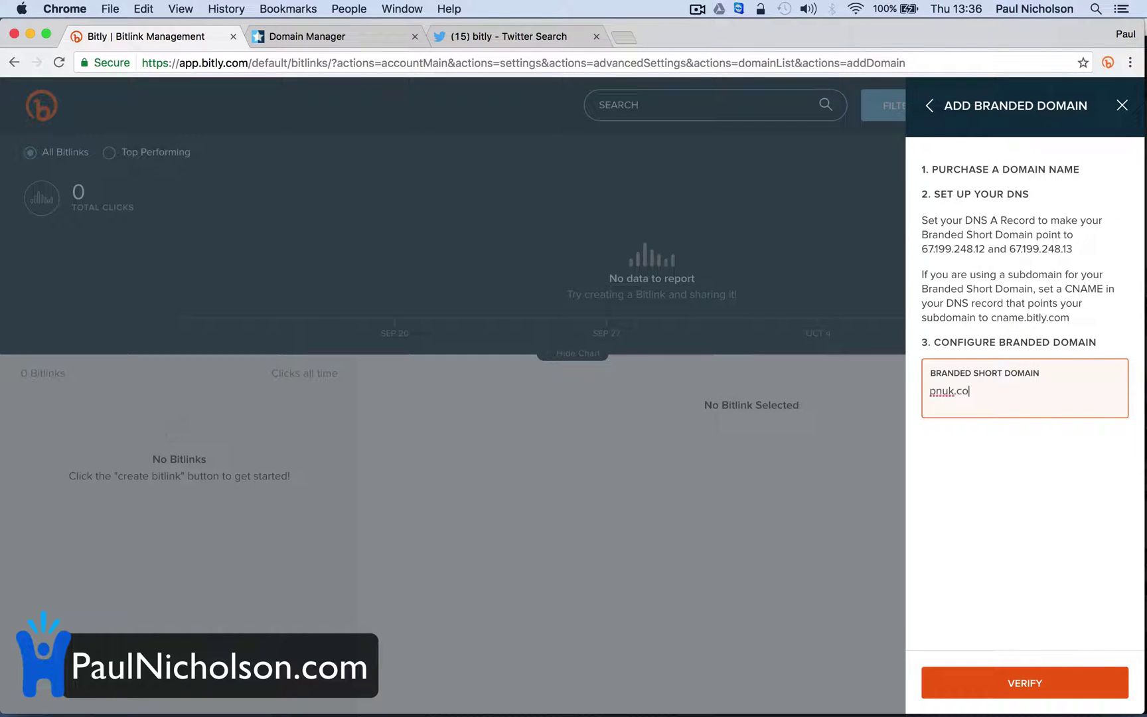
{"action": "left_click", "coordinate": [980, 443]}
{"action": "left_click", "coordinate": [1003, 686]}
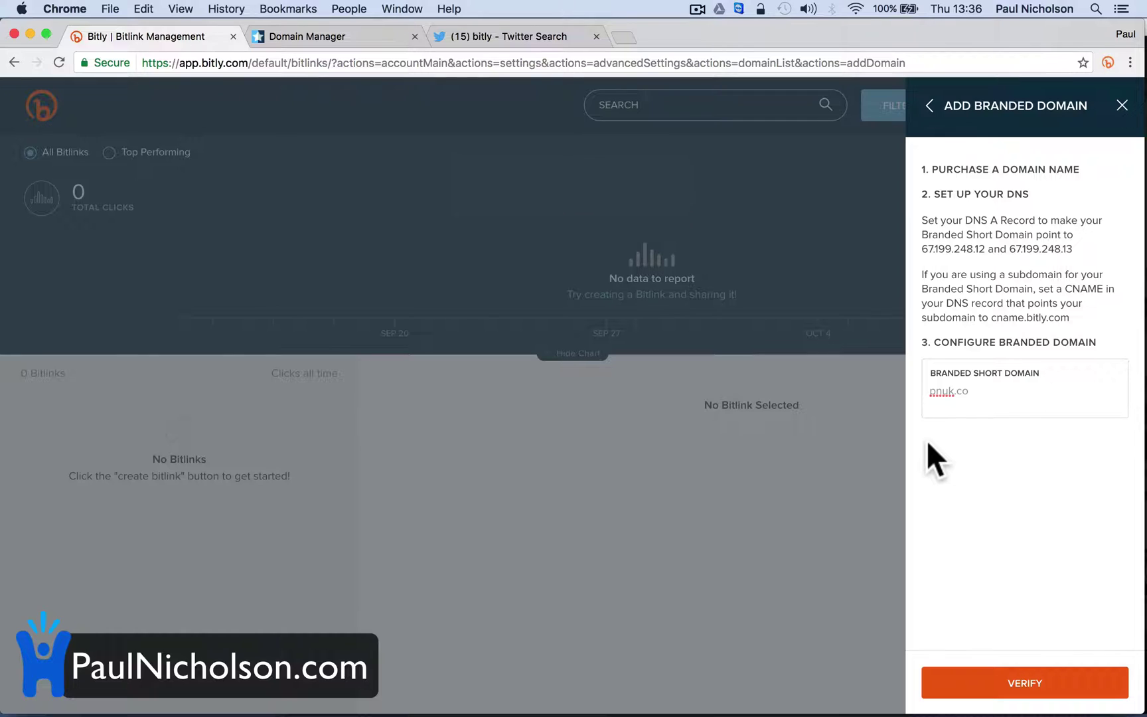
{"action": "left_click", "coordinate": [656, 693]}
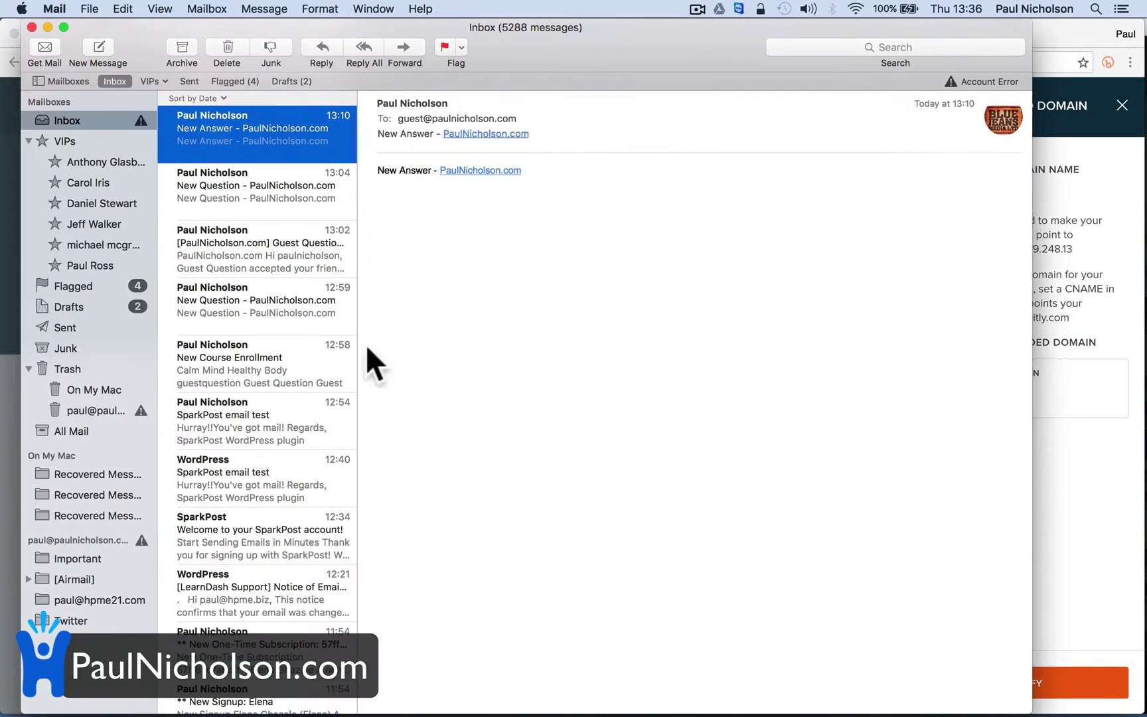
Minimise Mail and open a new blank Chrome tab
{"action": "left_click", "coordinate": [98, 141]}
{"action": "left_click", "coordinate": [99, 120]}
{"action": "left_click", "coordinate": [47, 27]}
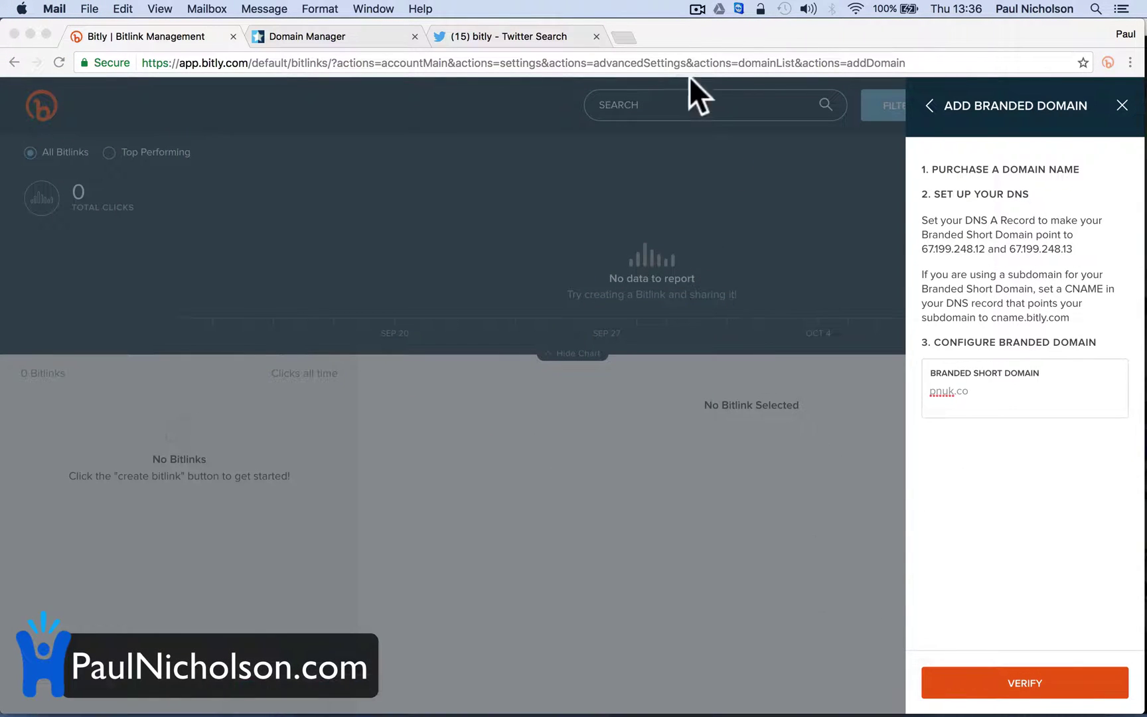
{"action": "left_click", "coordinate": [624, 37]}
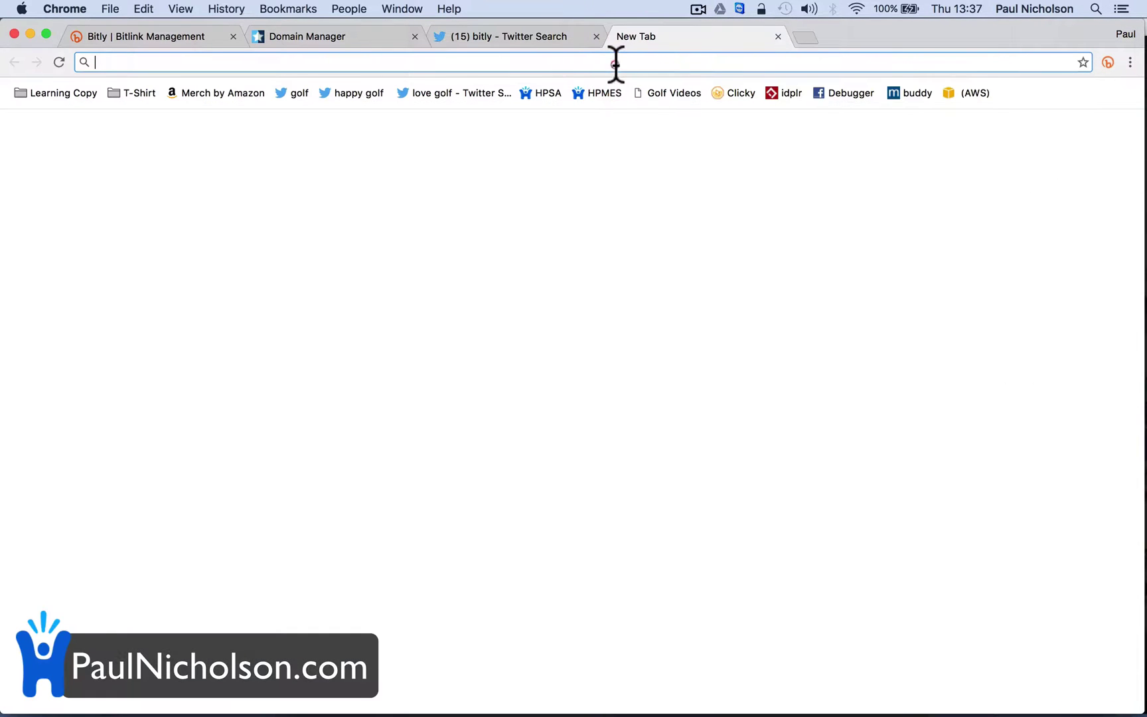
Go from google.com to Gmail's Updates category
{"action": "type", "text": "google.com"}
{"action": "key", "text": "Return"}
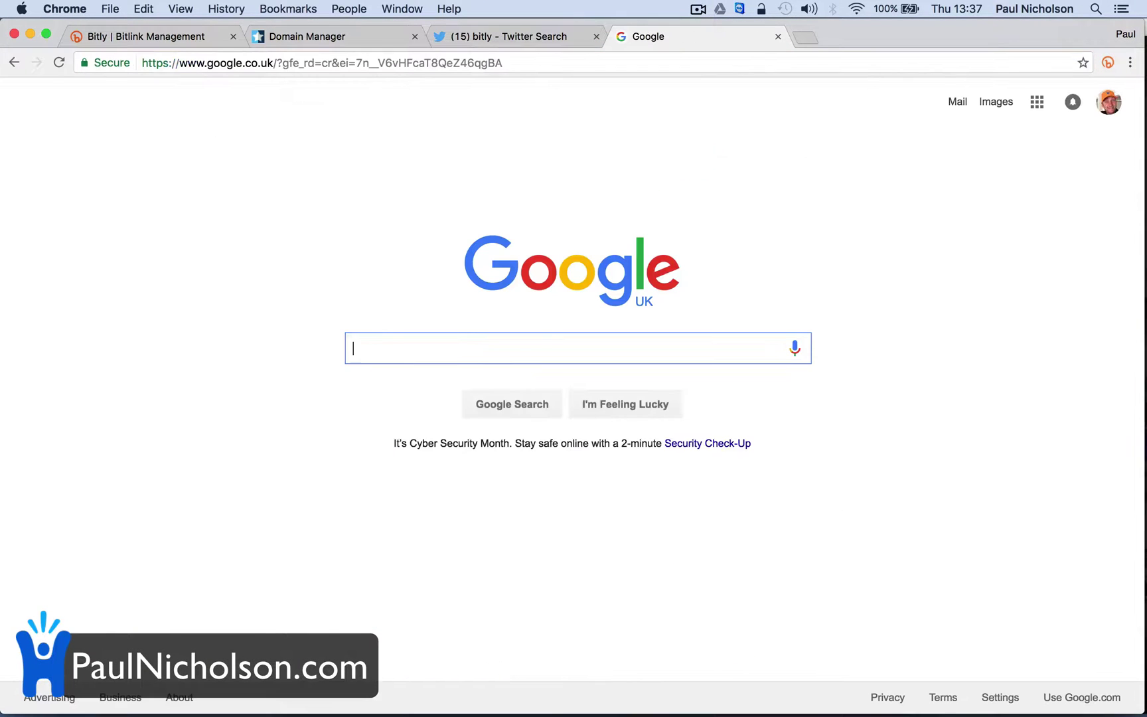
{"action": "left_click", "coordinate": [959, 102]}
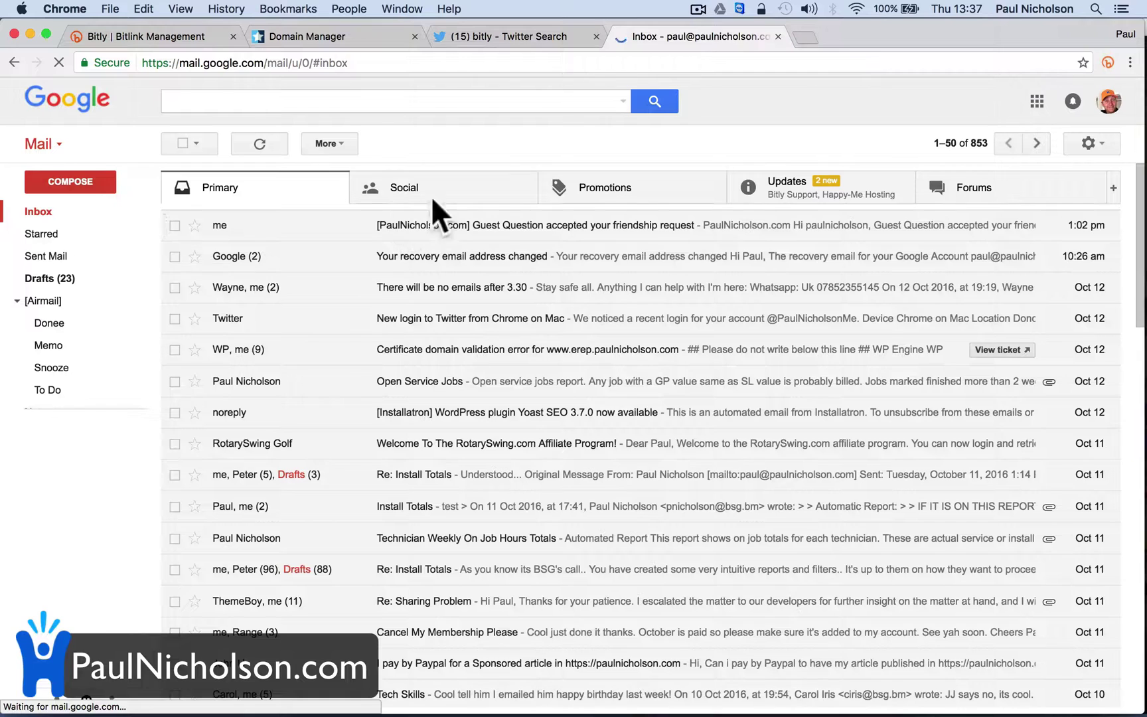
{"action": "left_click", "coordinate": [786, 192]}
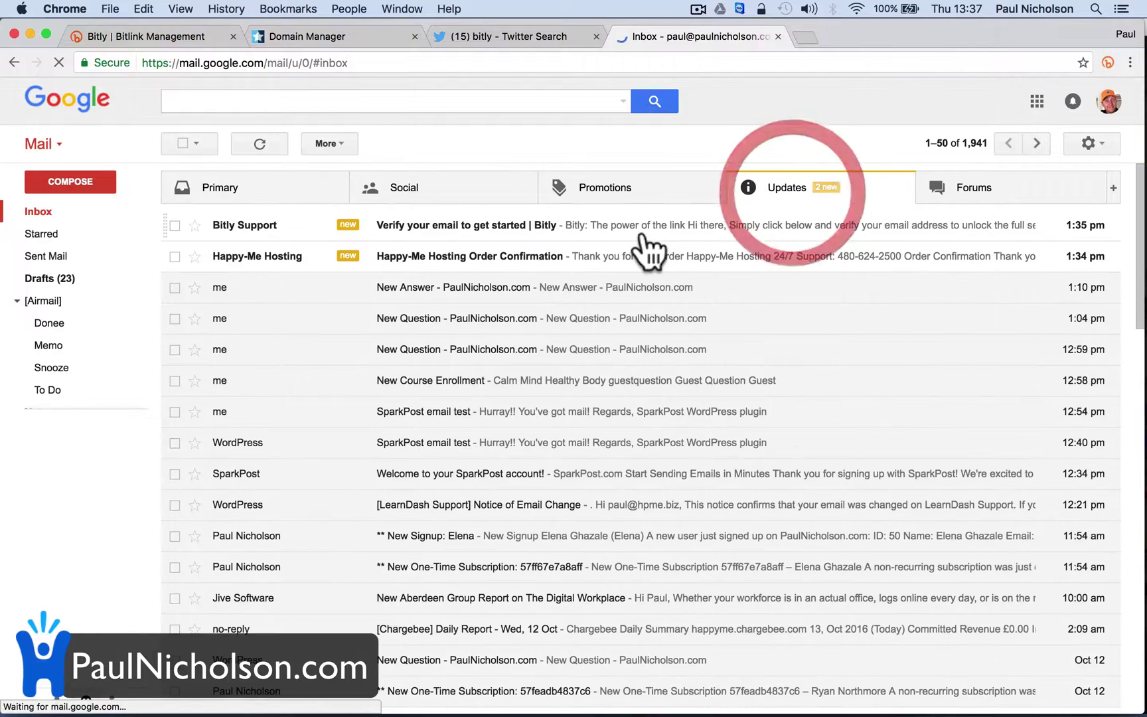
Verify the account e-mail from Bitly's message and view the new Edit Profile tab
{"action": "left_click", "coordinate": [474, 229]}
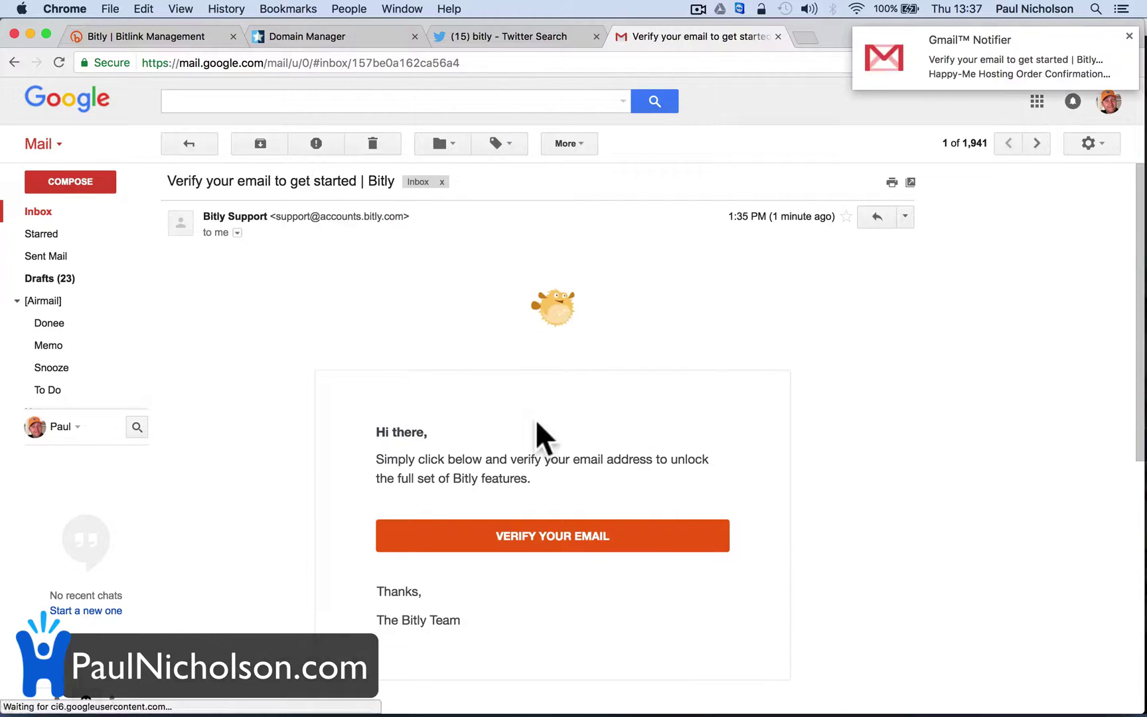
{"action": "left_click", "coordinate": [532, 546]}
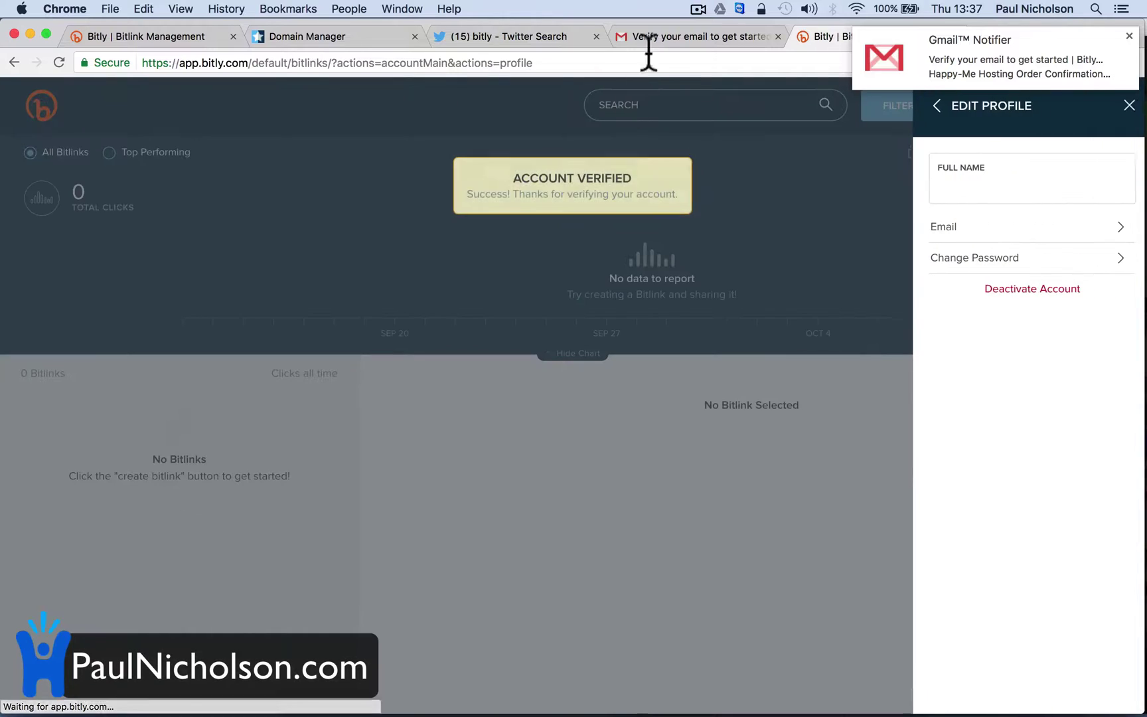
{"action": "left_click", "coordinate": [652, 37]}
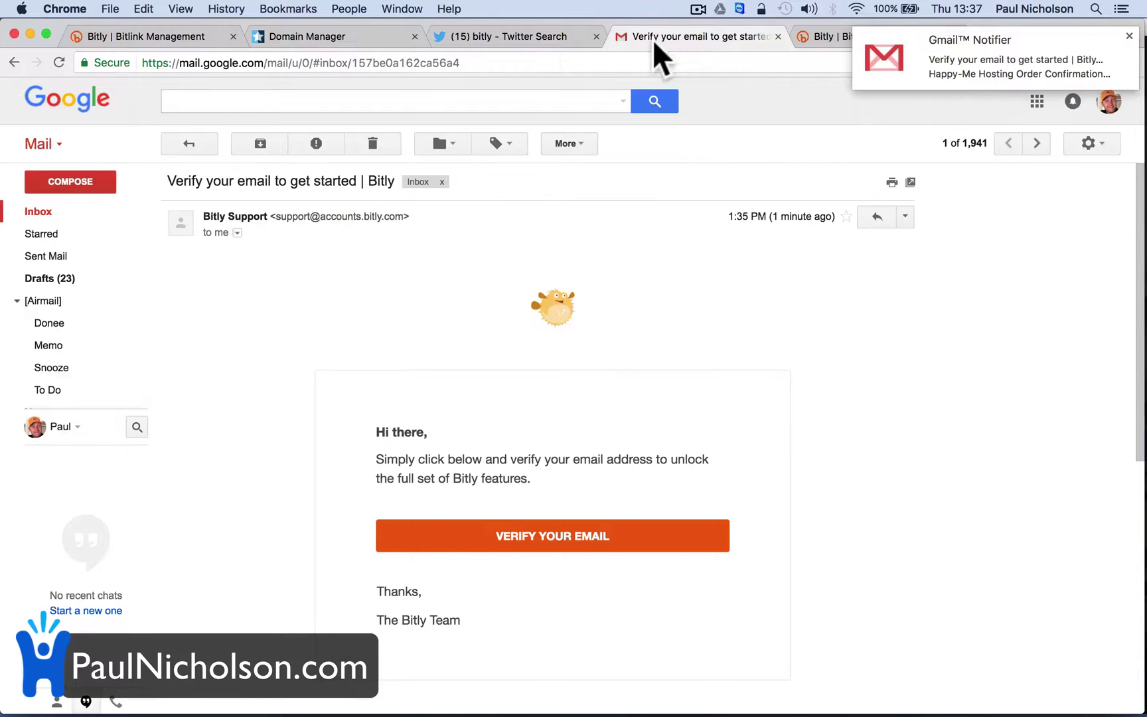
{"action": "left_click", "coordinate": [526, 35]}
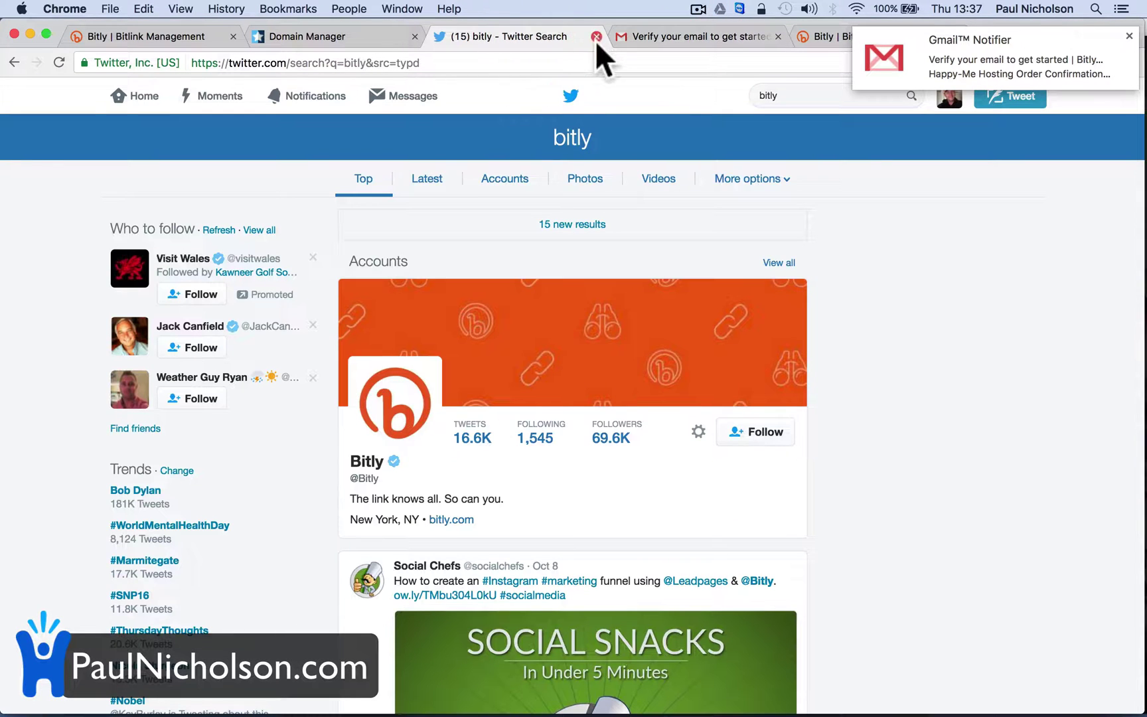
{"action": "left_click", "coordinate": [674, 35]}
{"action": "left_click", "coordinate": [810, 33]}
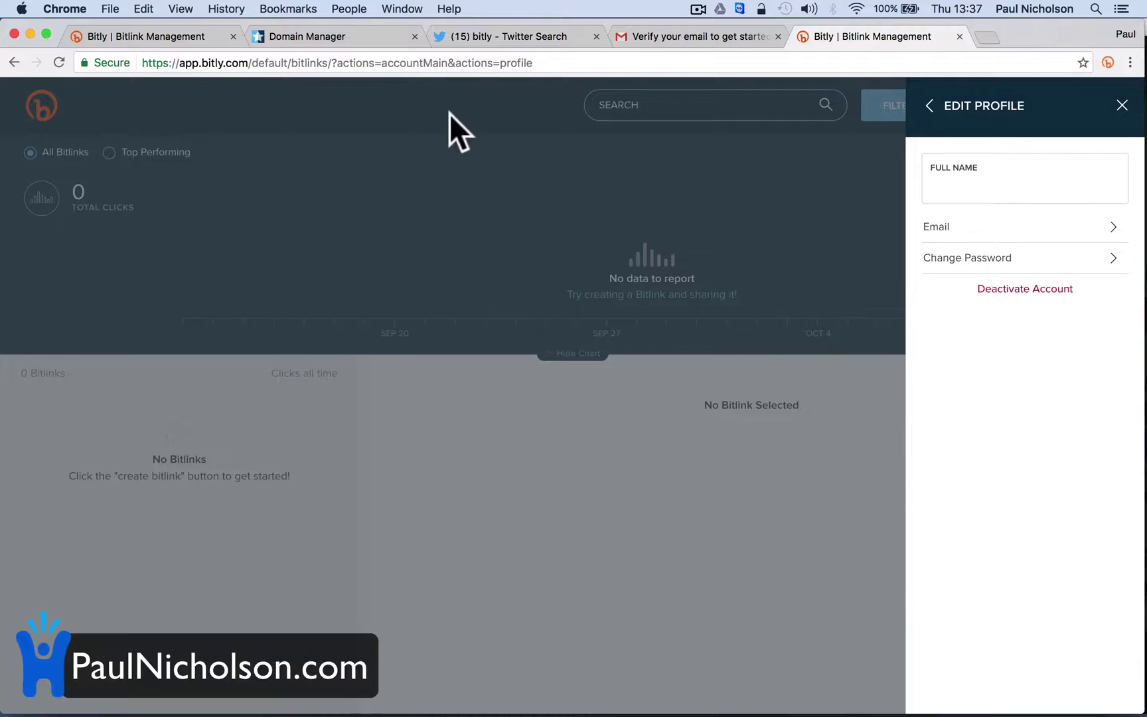
Submit pnuk.co for verification, fill in its redirect URL and apply the branded domain settings
{"action": "left_click", "coordinate": [95, 38]}
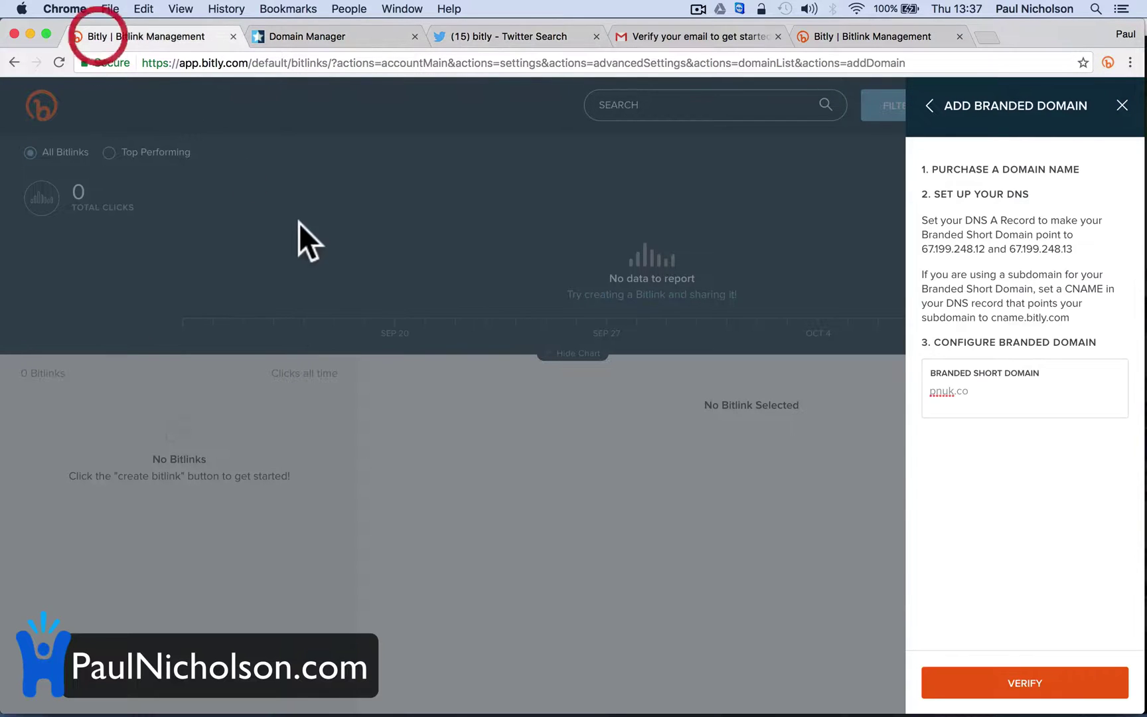
{"action": "left_click", "coordinate": [993, 687]}
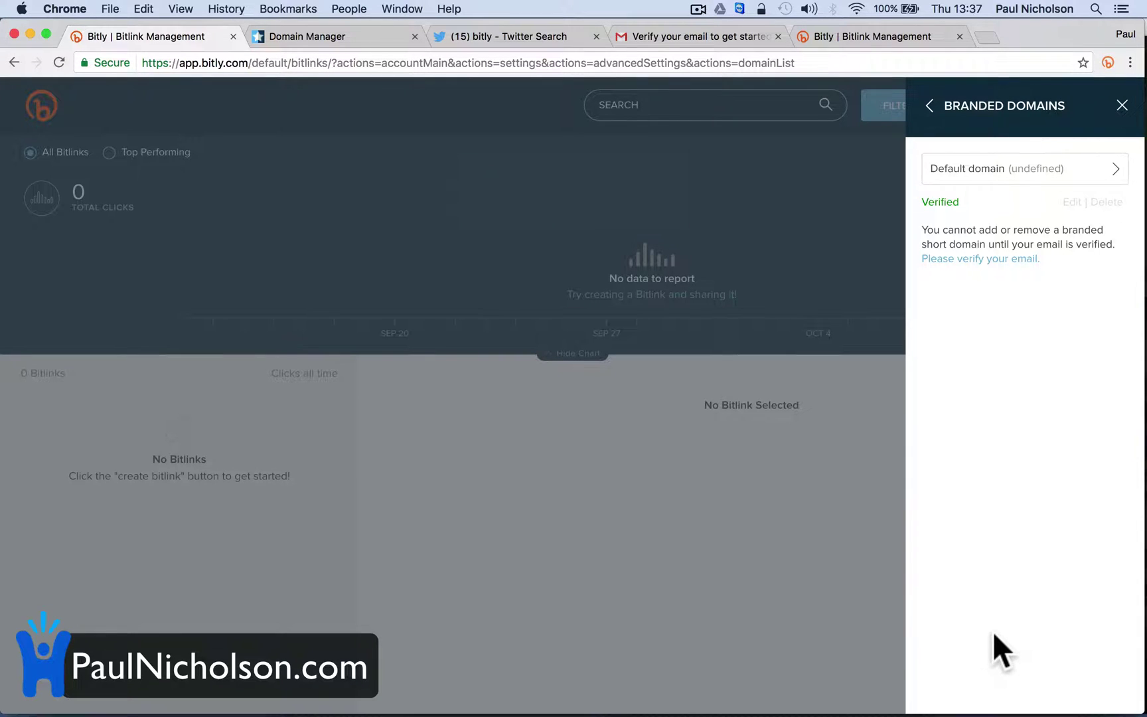
{"action": "left_click", "coordinate": [1058, 170]}
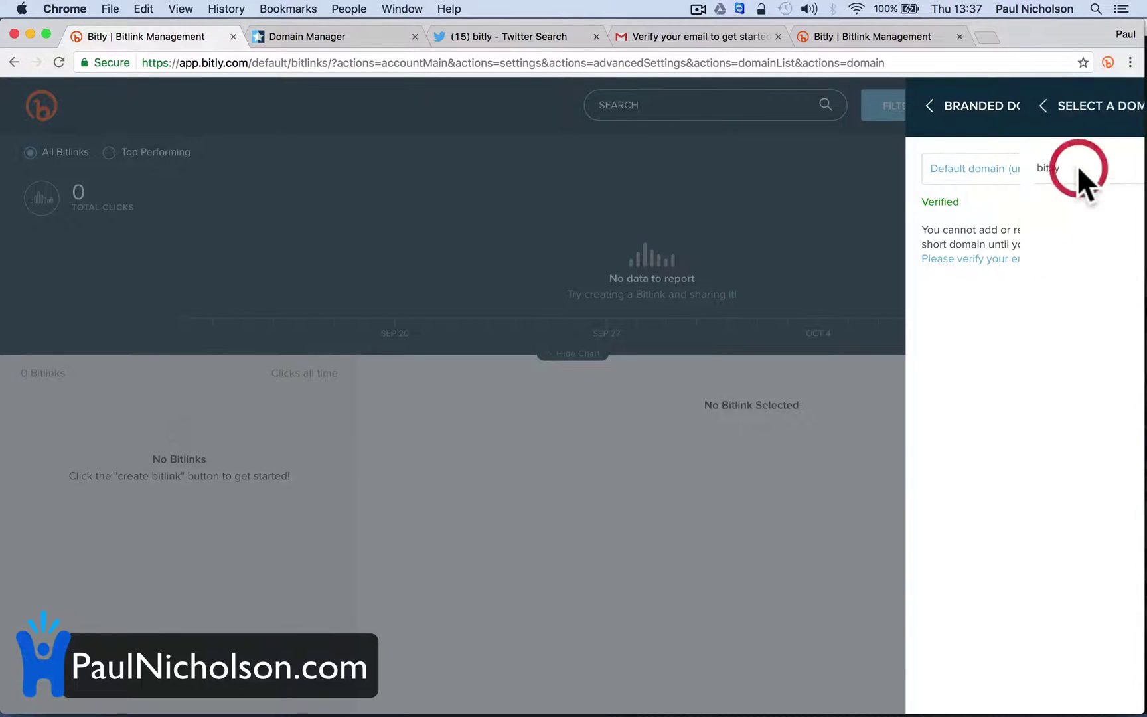
{"action": "left_click", "coordinate": [933, 112]}
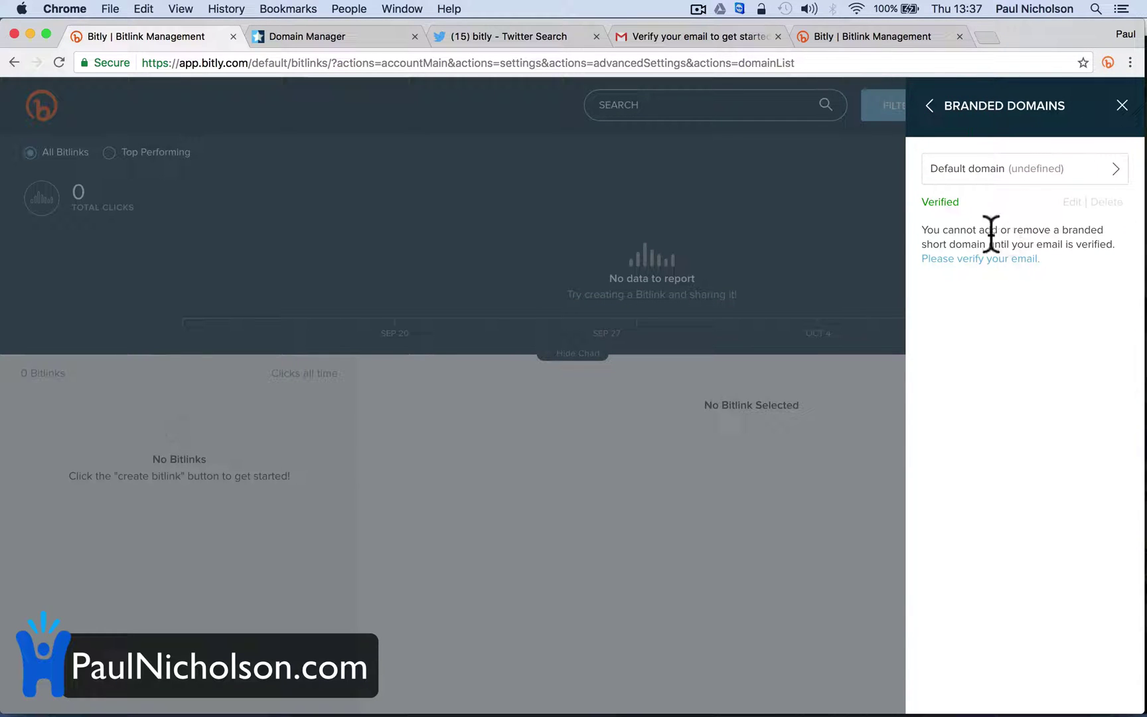
{"action": "left_click", "coordinate": [1069, 199]}
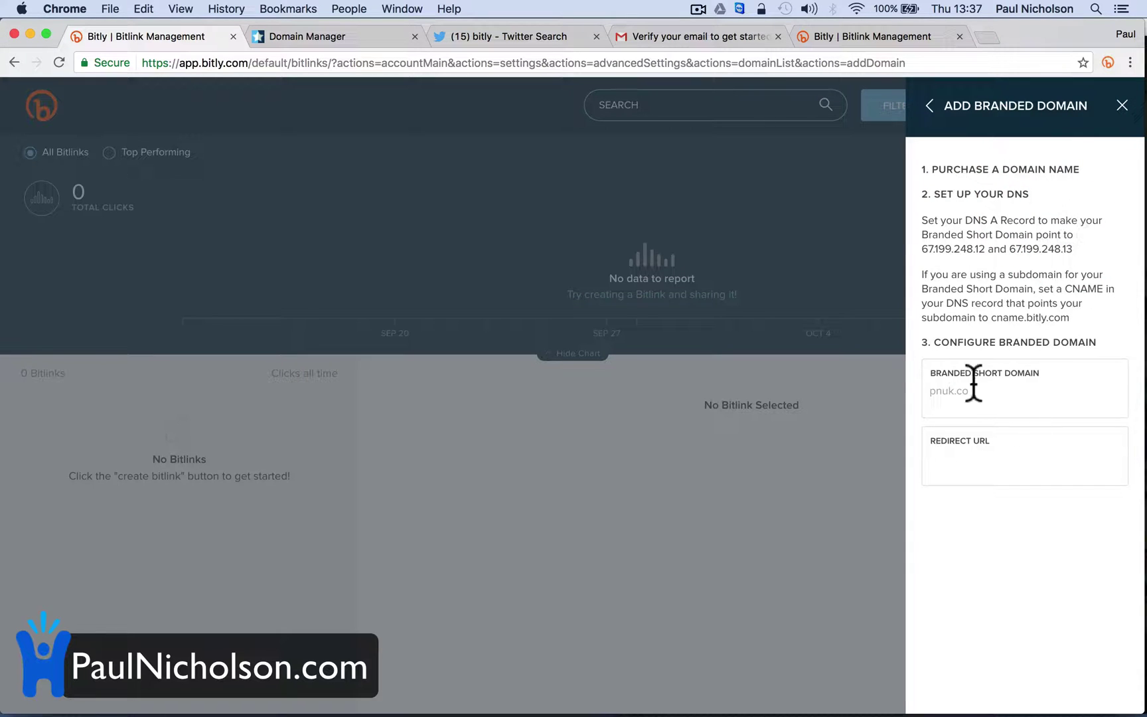
{"action": "left_click", "coordinate": [954, 455]}
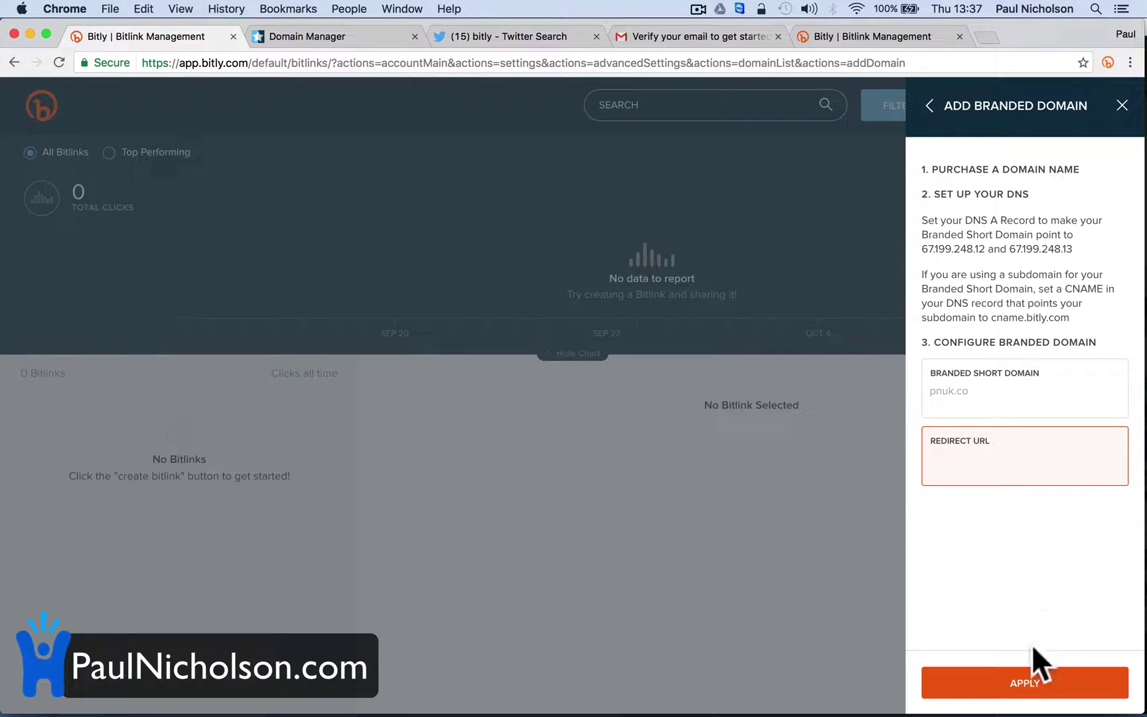
{"action": "left_click", "coordinate": [1022, 684]}
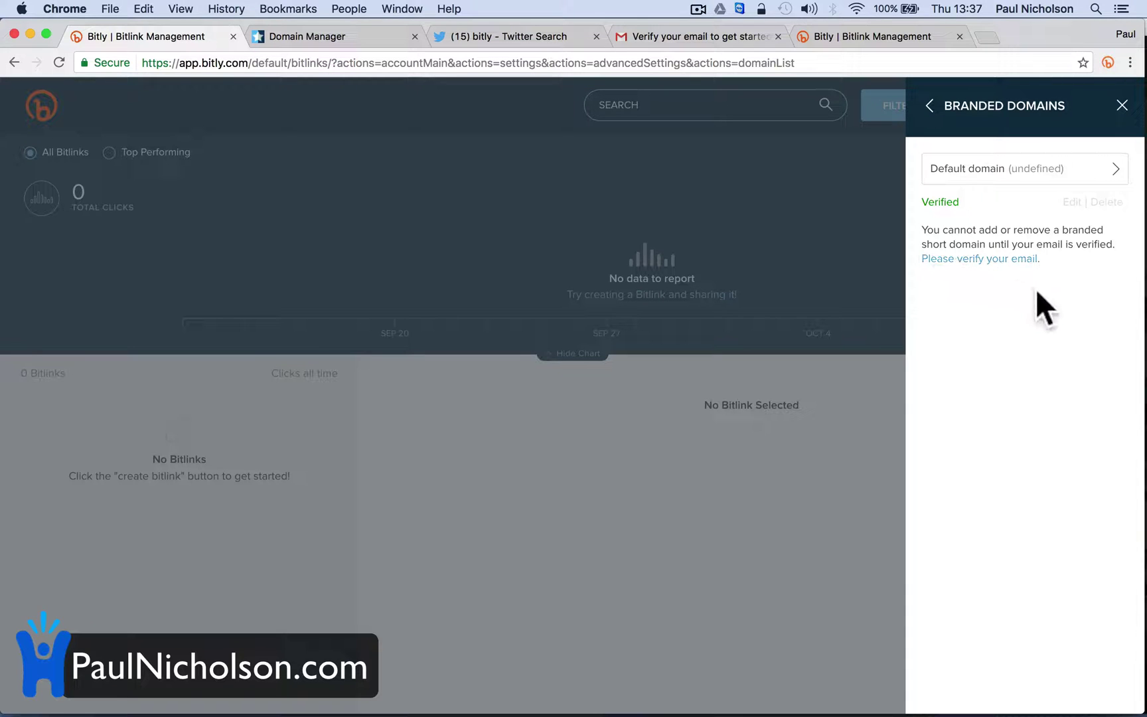
Reload the dashboard and check Settings > Advanced Settings > Branded Short Domains for pnuk.co
{"action": "left_click", "coordinate": [1120, 106]}
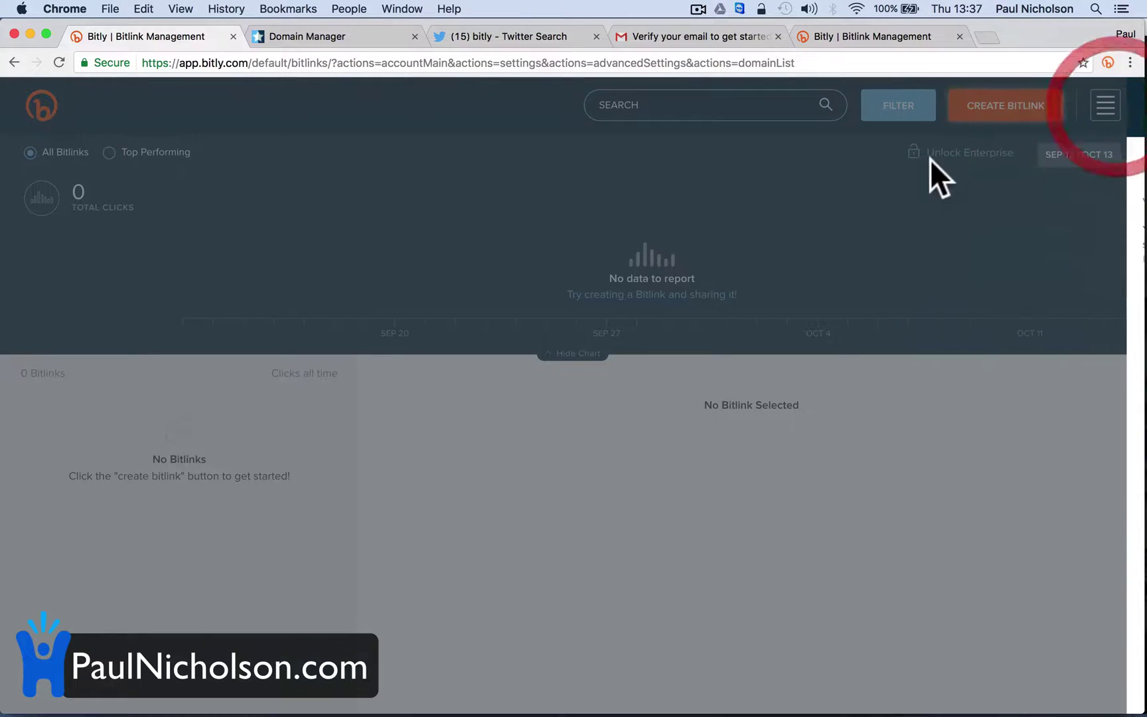
{"action": "left_click", "coordinate": [58, 62]}
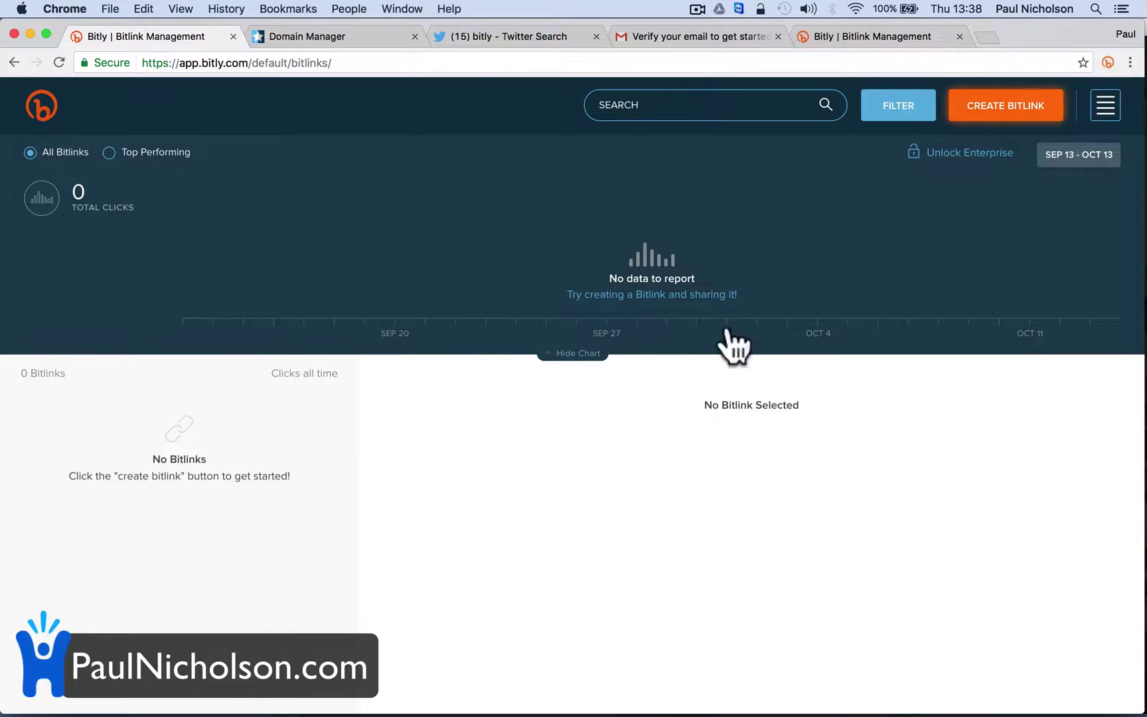
{"action": "left_click", "coordinate": [1104, 105]}
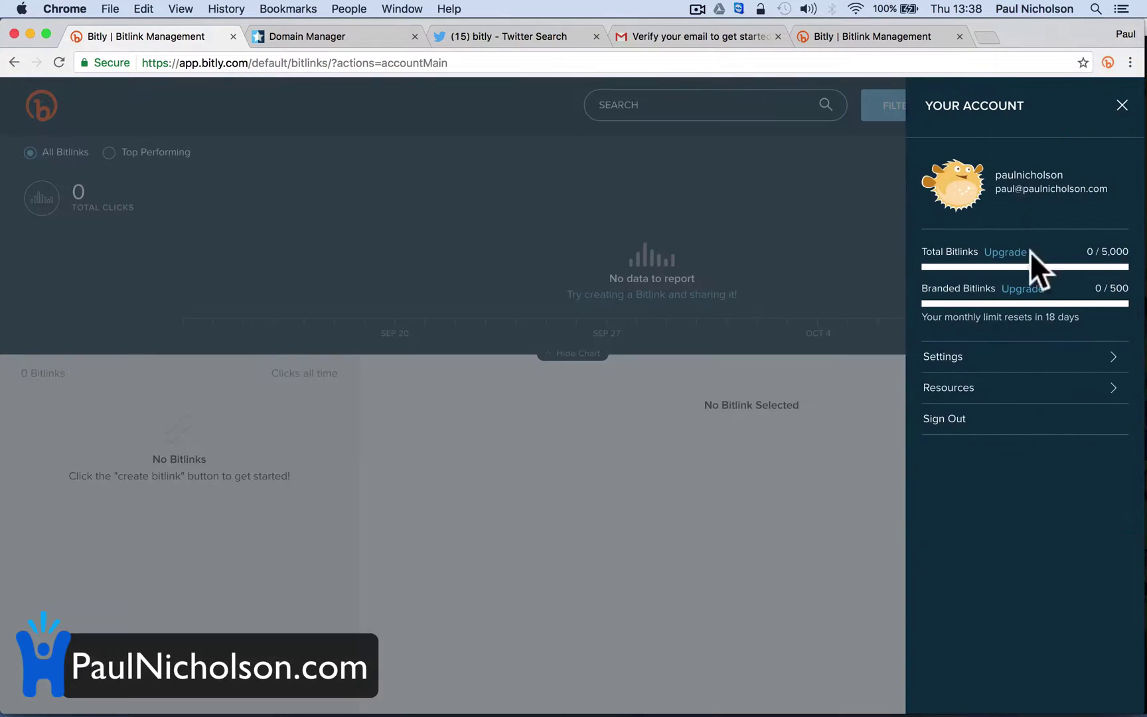
{"action": "left_click", "coordinate": [1001, 361]}
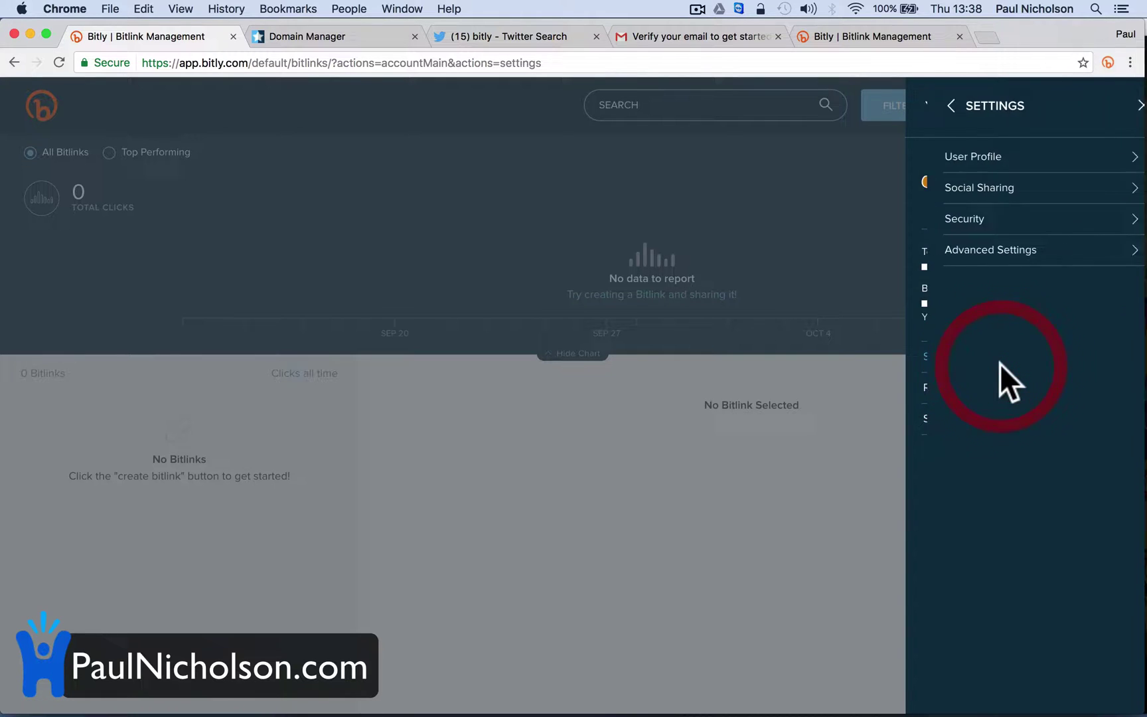
{"action": "left_click", "coordinate": [1002, 260]}
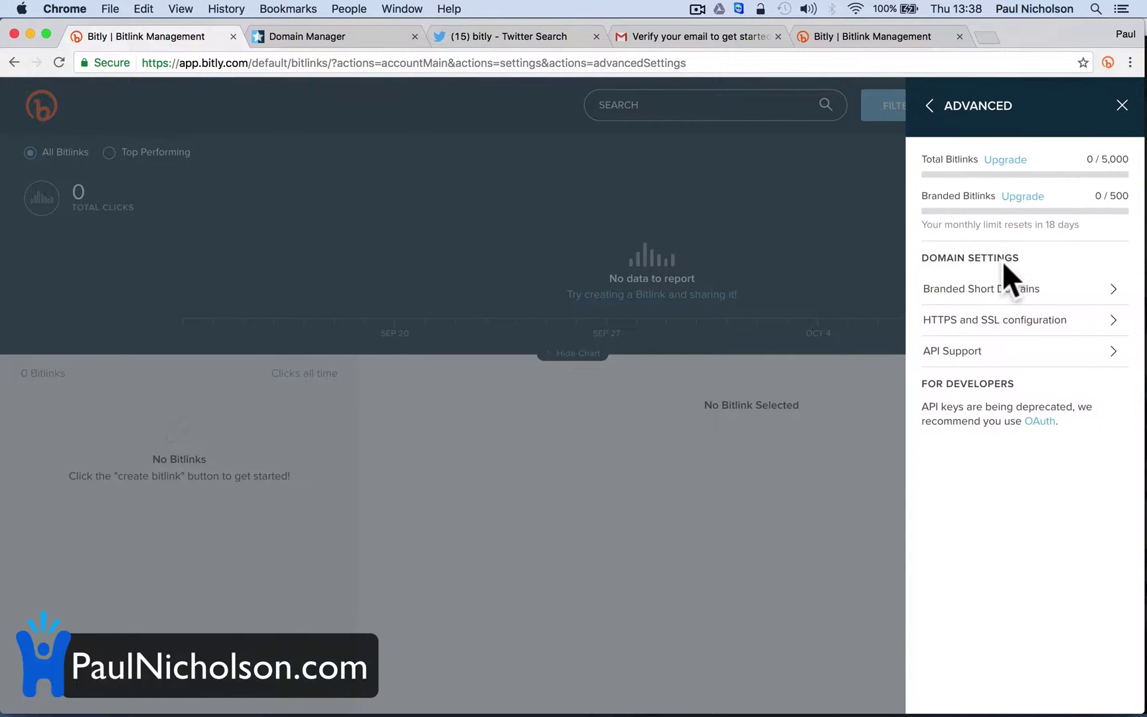
{"action": "left_click", "coordinate": [1016, 287]}
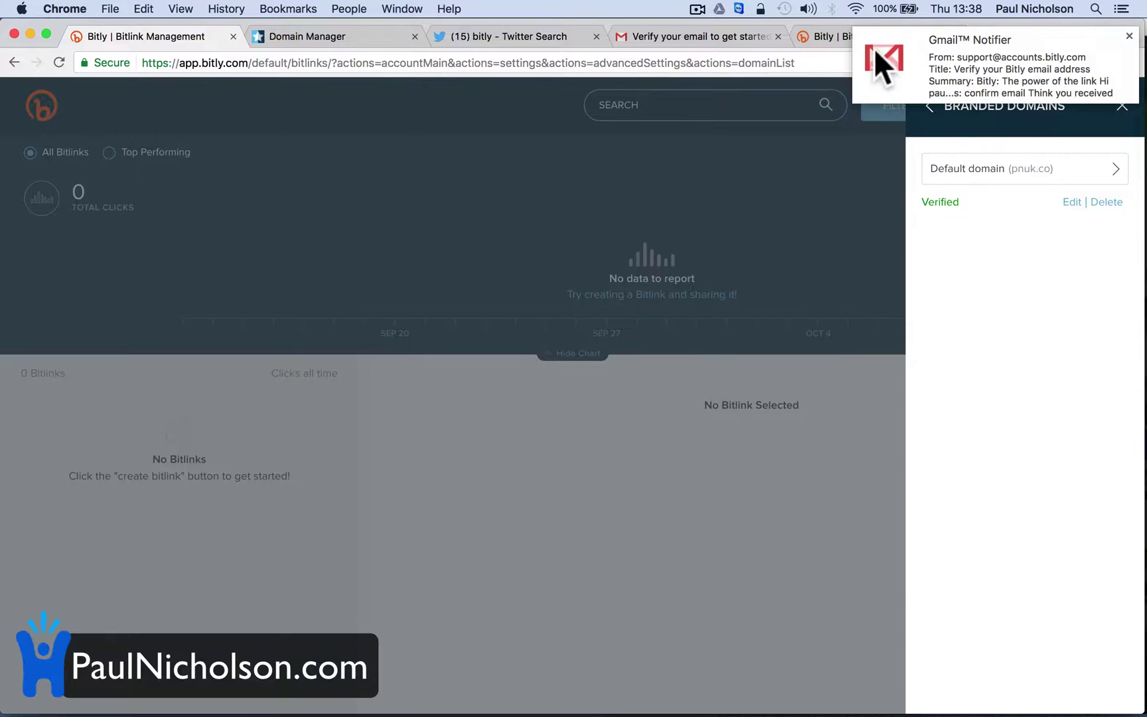
{"action": "left_click", "coordinate": [1130, 36]}
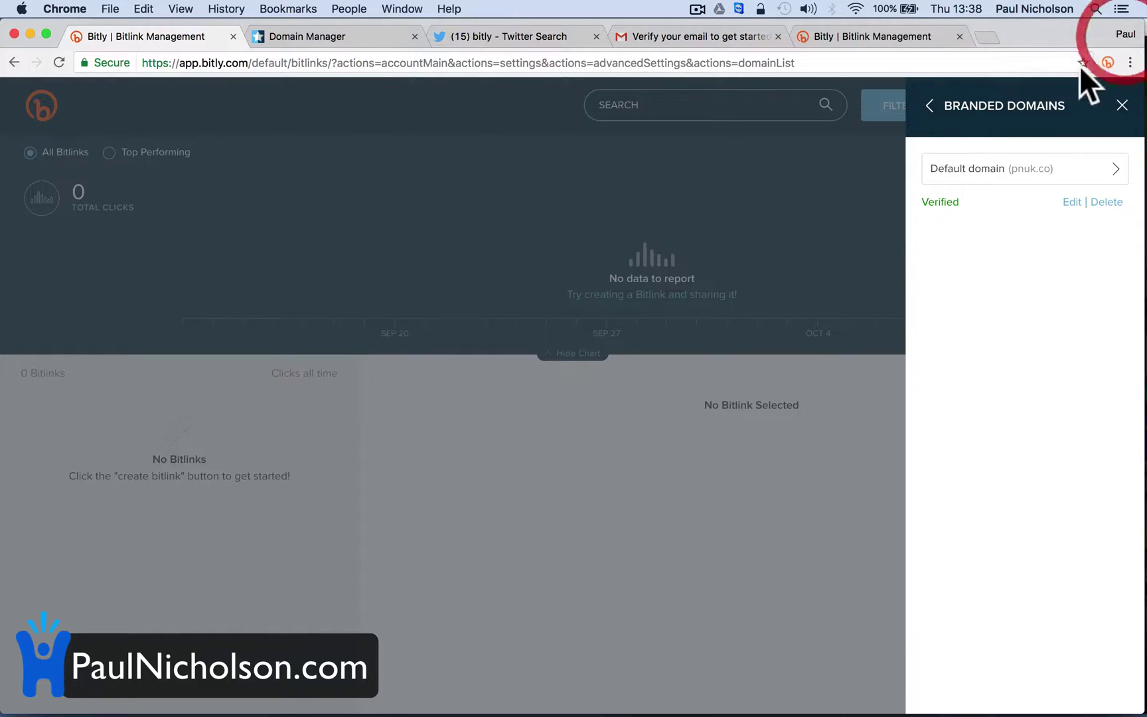
Sign the Bitly Chrome extension in with the account username and password, and allow its access
{"action": "left_click", "coordinate": [900, 33]}
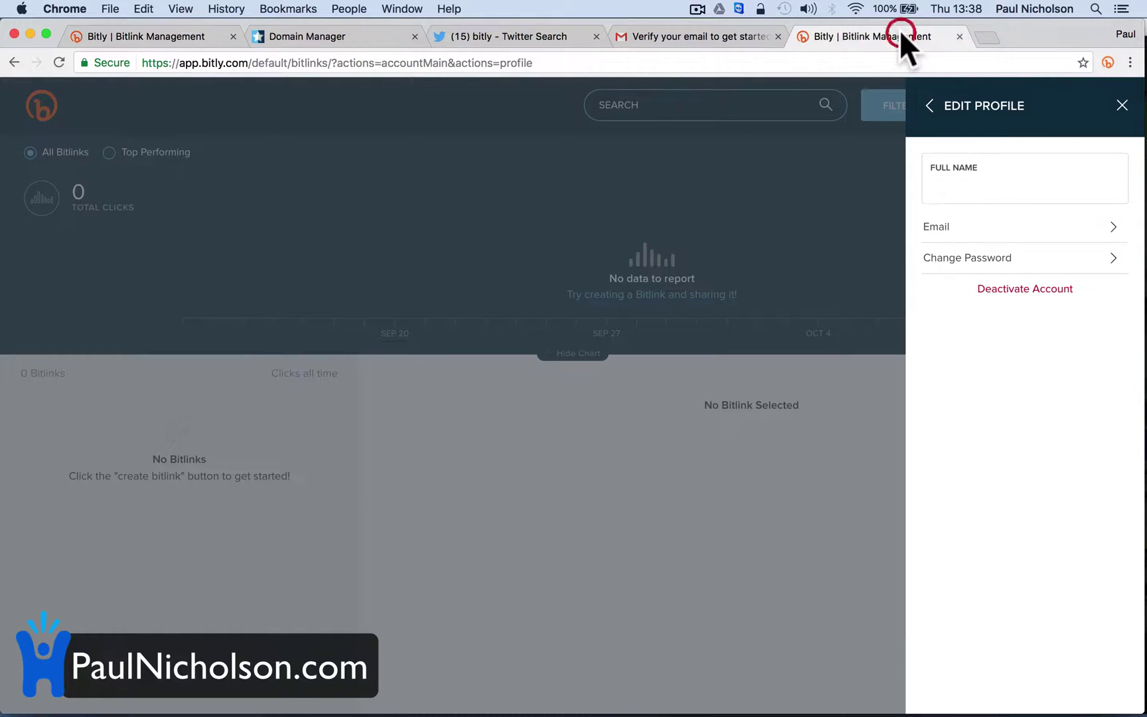
{"action": "left_click", "coordinate": [1108, 62]}
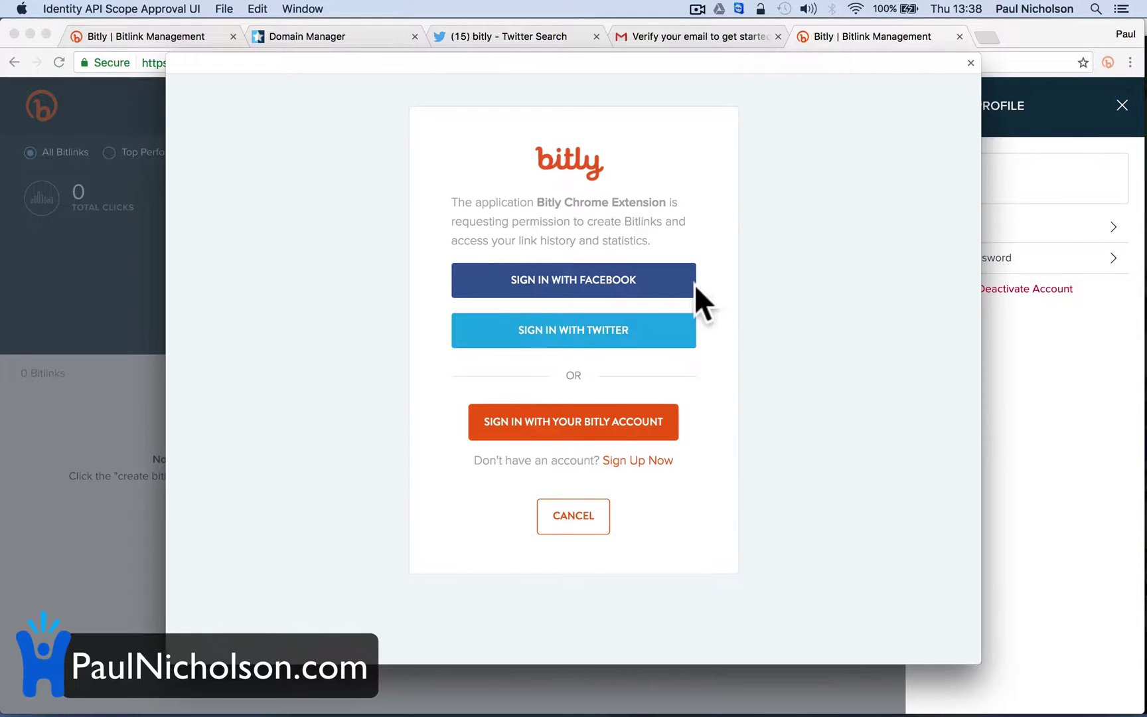
{"action": "left_click", "coordinate": [589, 422]}
{"action": "left_click", "coordinate": [576, 380]}
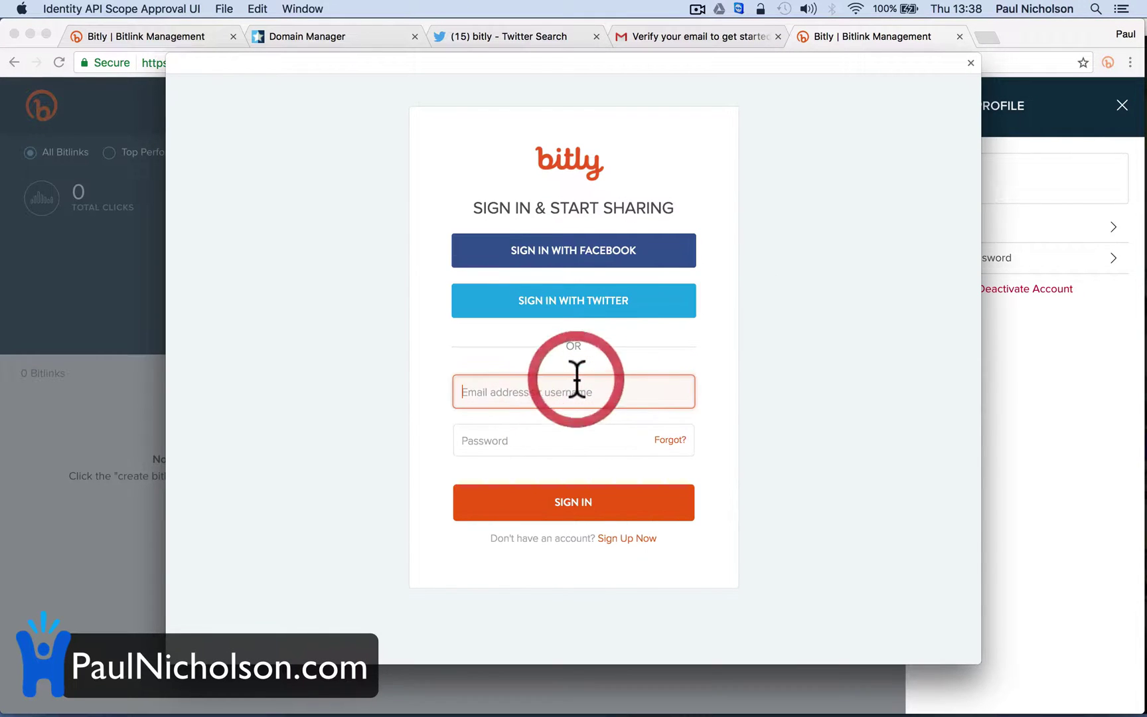
{"action": "type", "text": "paulnic"}
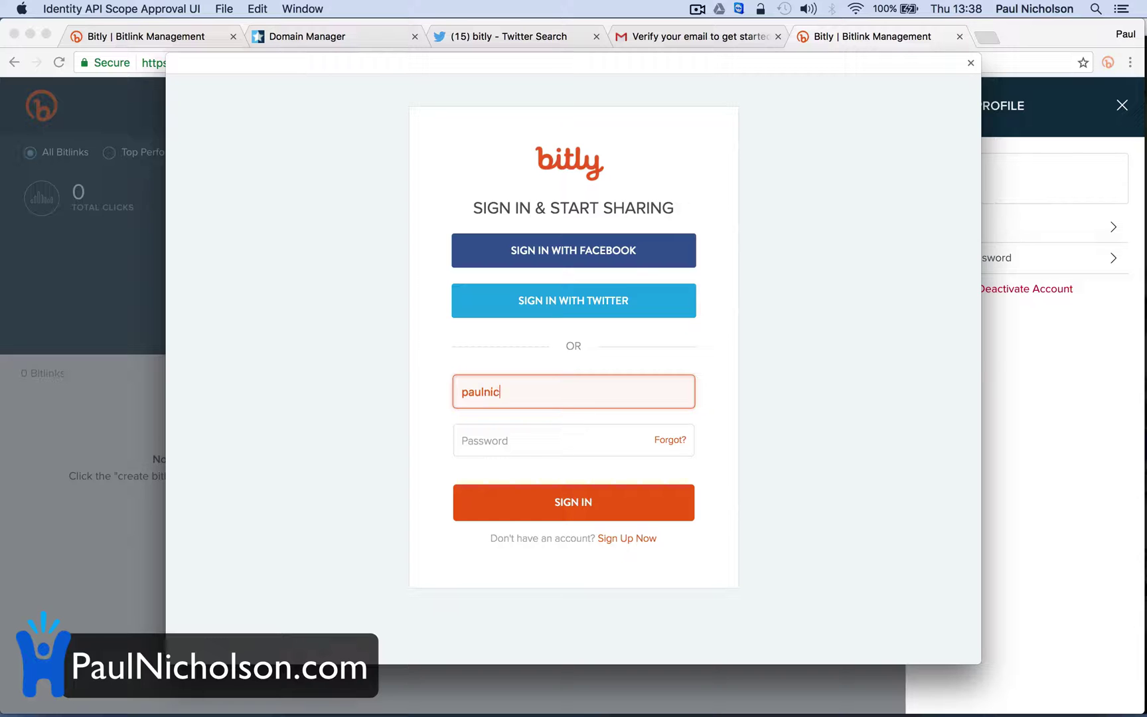
{"action": "type", "text": "son"}
{"action": "key", "text": "Tab"}
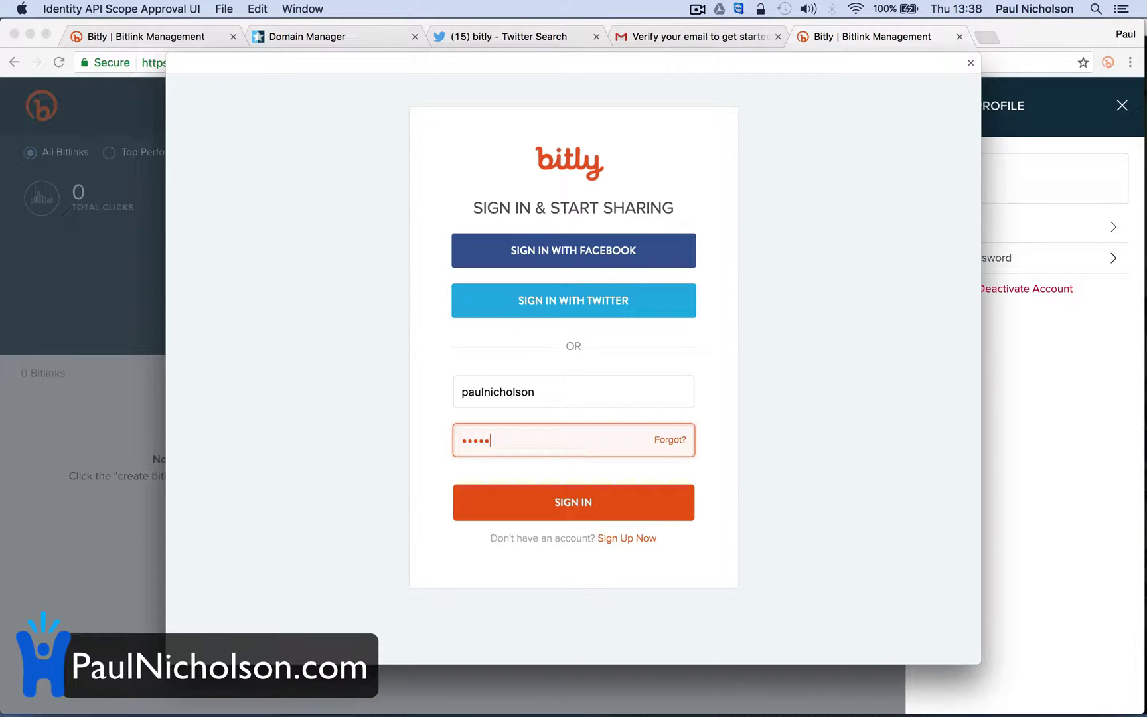
{"action": "left_click", "coordinate": [583, 504]}
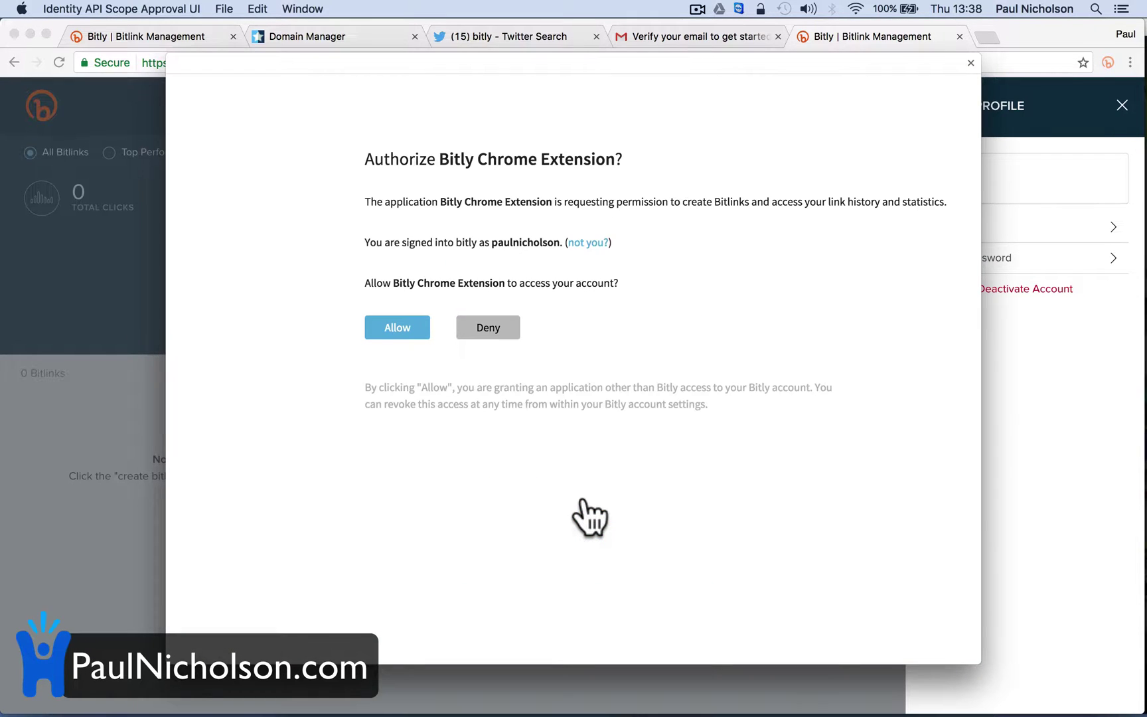
{"action": "left_click", "coordinate": [398, 328]}
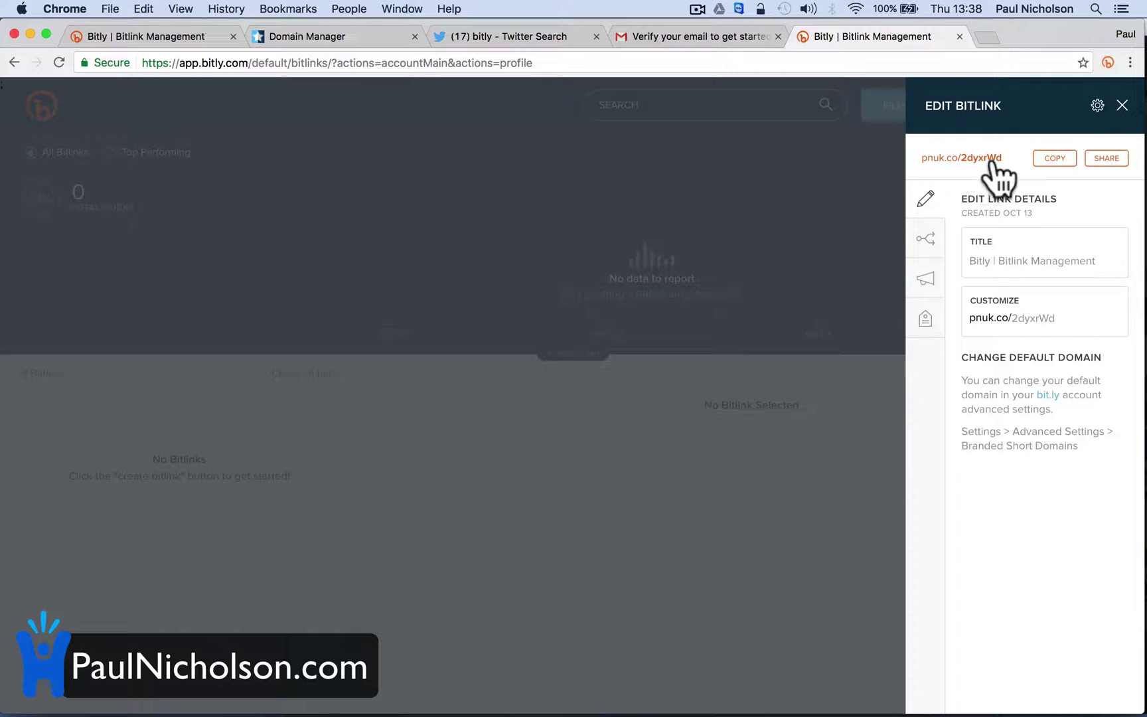
Load paulnicholson.com in the Gmail tab, retyping the address after a misspelled first attempt
{"action": "left_click", "coordinate": [494, 37]}
{"action": "left_click", "coordinate": [392, 61]}
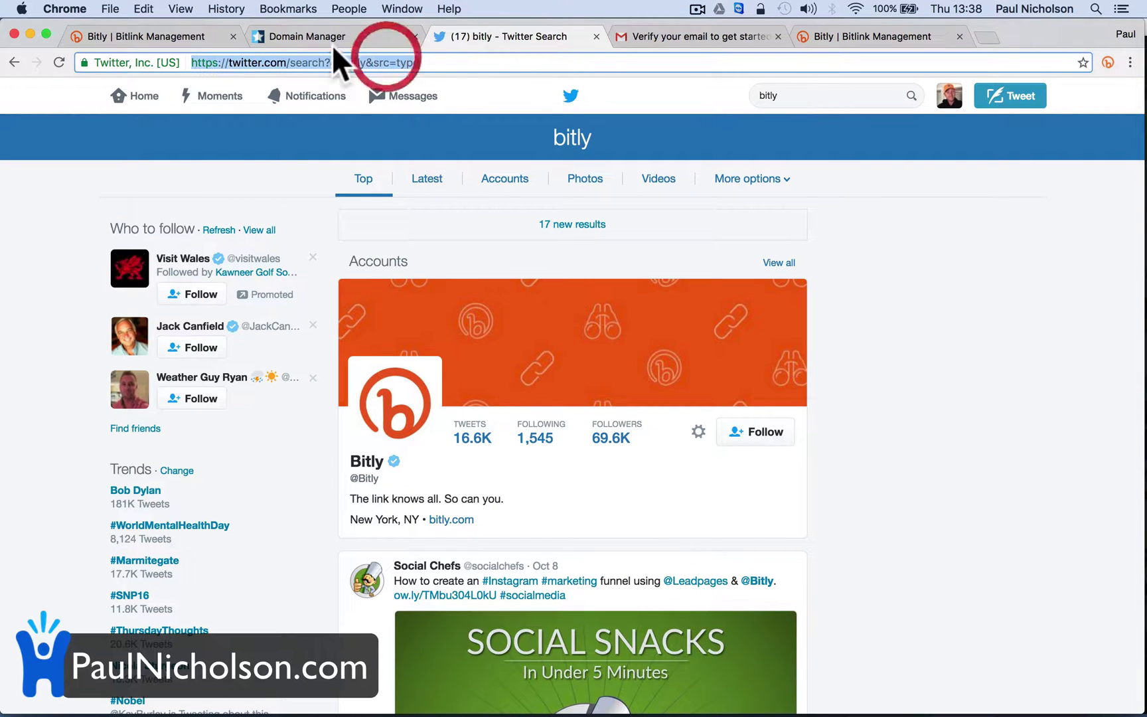
{"action": "left_click", "coordinate": [684, 42]}
{"action": "left_click", "coordinate": [685, 59]}
{"action": "type", "text": "paulnichoslon.com"}
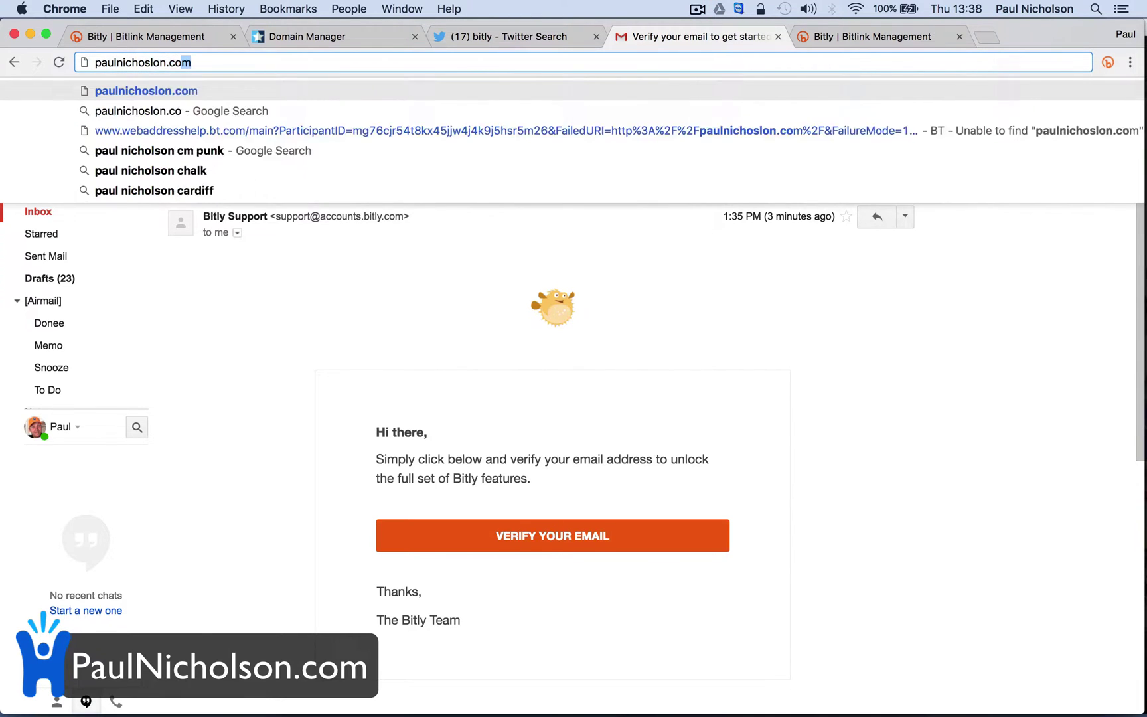
{"action": "key", "text": "Return"}
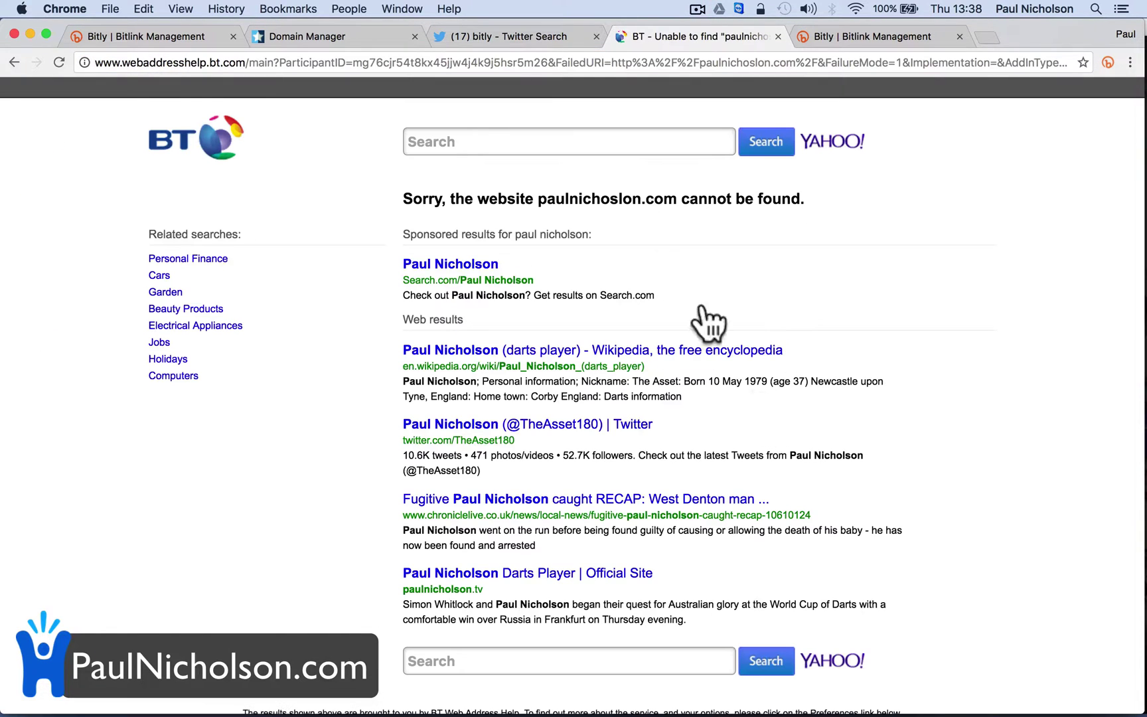
{"action": "left_click", "coordinate": [559, 61]}
{"action": "type", "text": "paulni"}
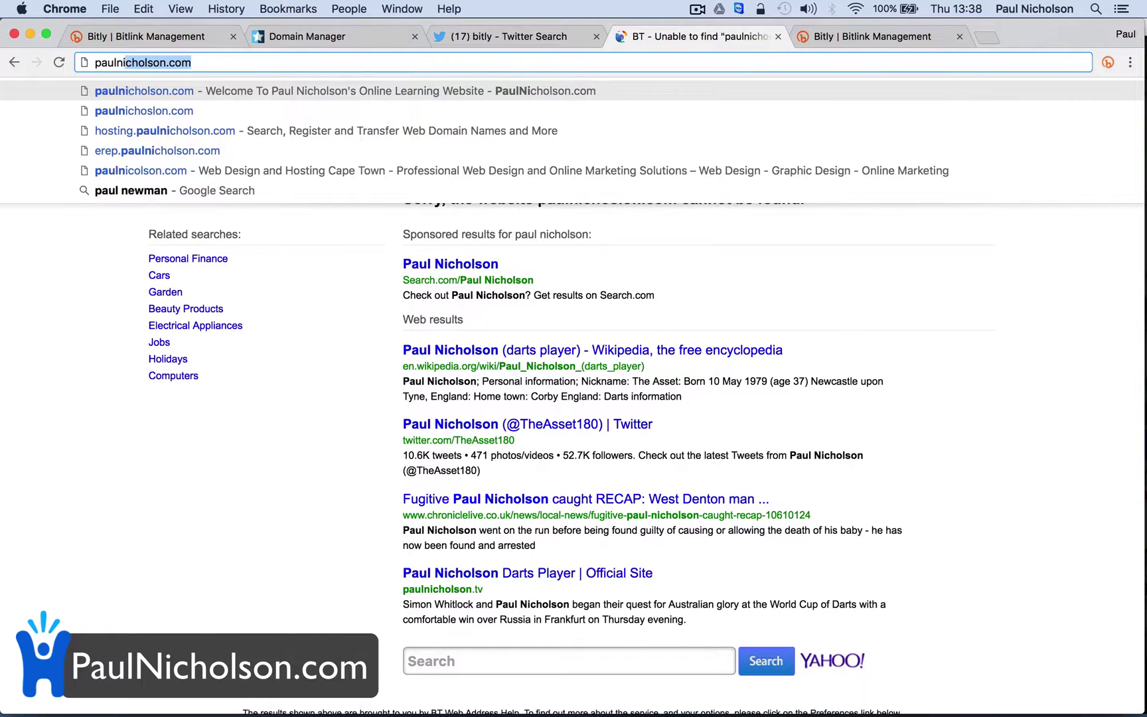
{"action": "type", "text": "cholson.com"}
{"action": "key", "text": "Return"}
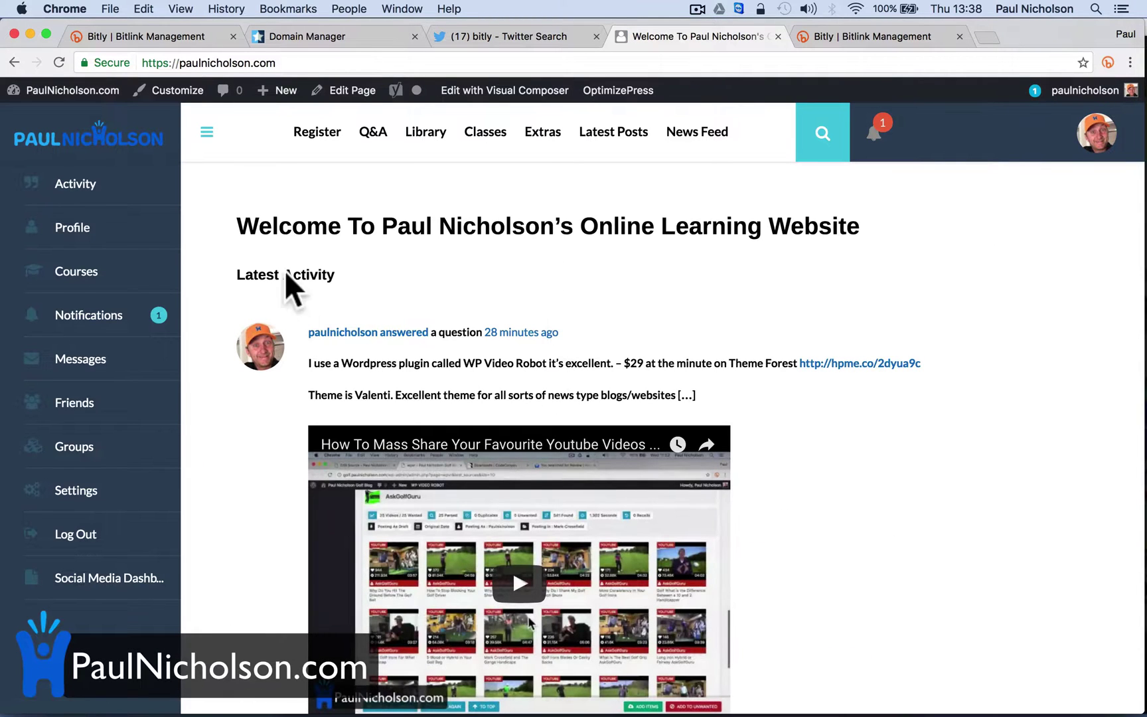
Open Library > Time Management And Motivation and shorten the page to pnuk.co/2dyzjOk
{"action": "left_click", "coordinate": [415, 132]}
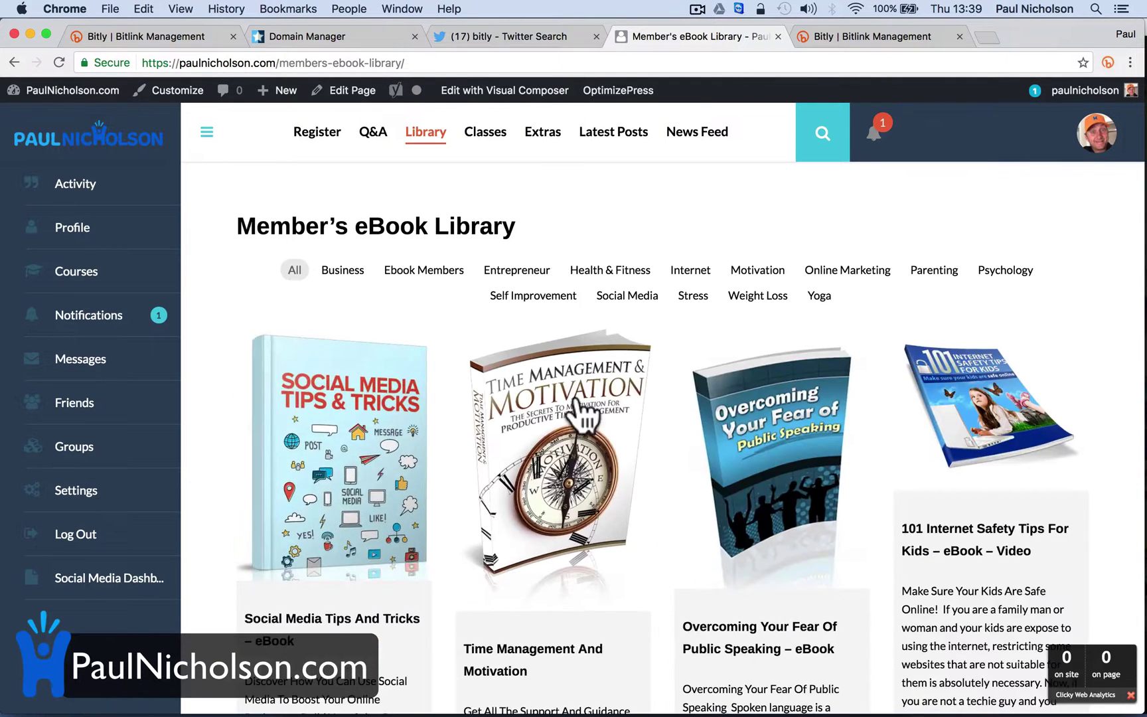
{"action": "left_click", "coordinate": [566, 438]}
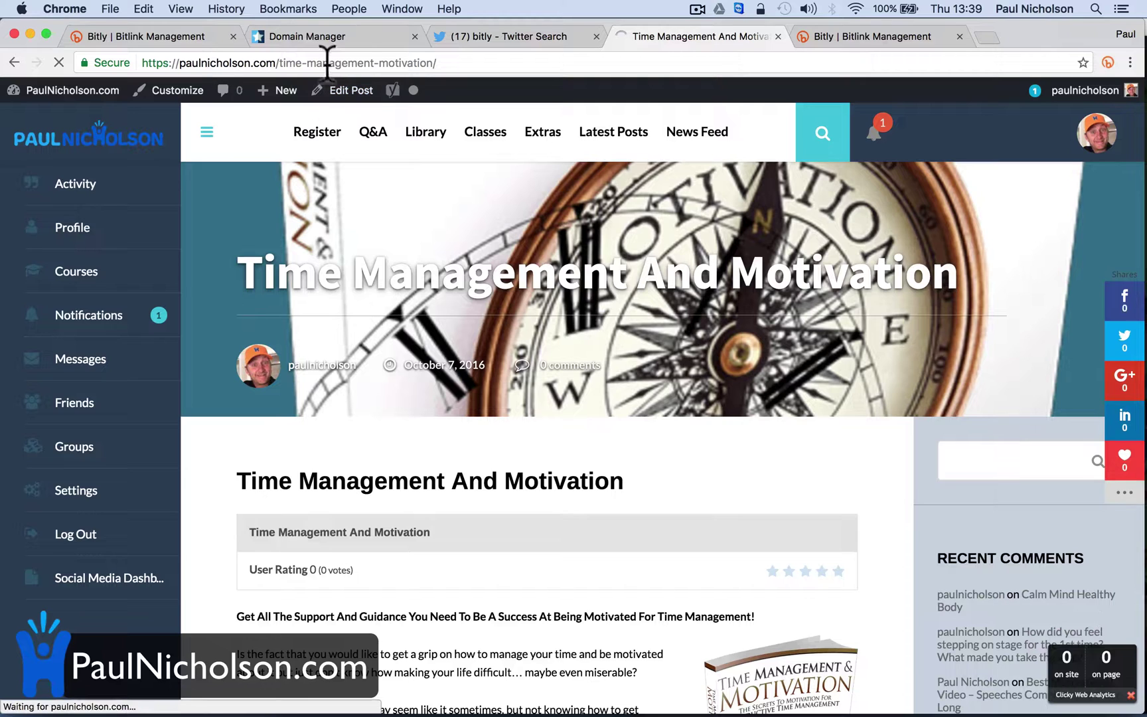
{"action": "left_click", "coordinate": [1106, 58]}
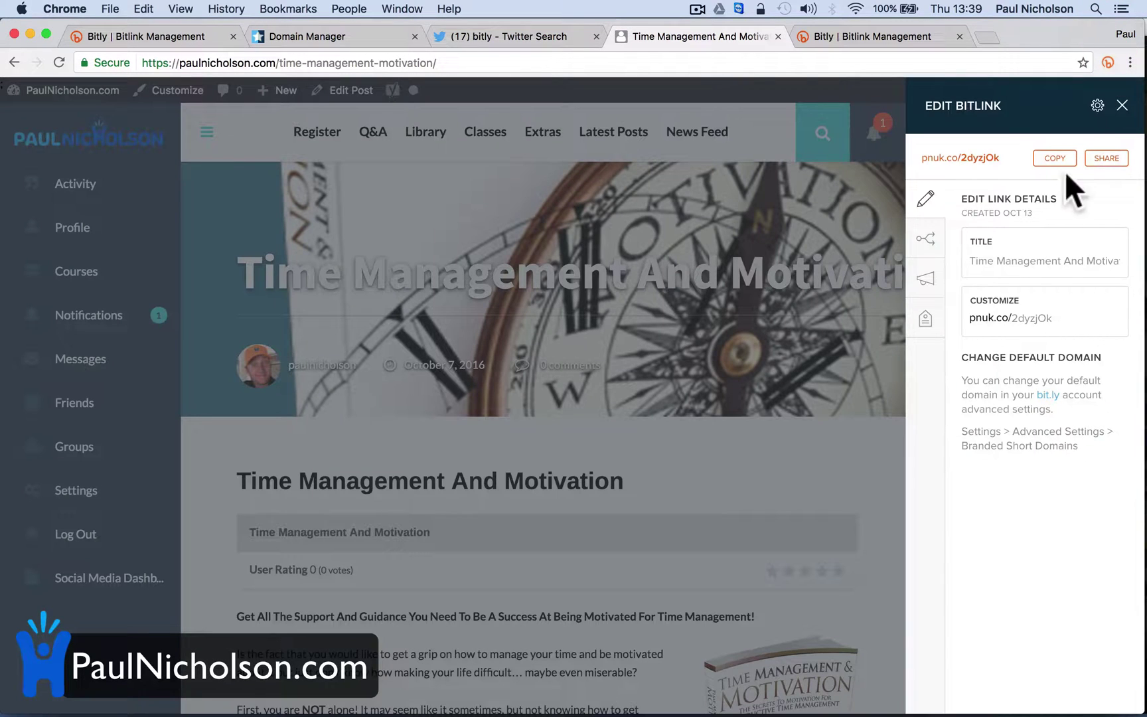
Look through the link's deep linking, campaigns and tags views, then choose to share it on Twitter
{"action": "left_click", "coordinate": [926, 241]}
{"action": "left_click", "coordinate": [928, 284]}
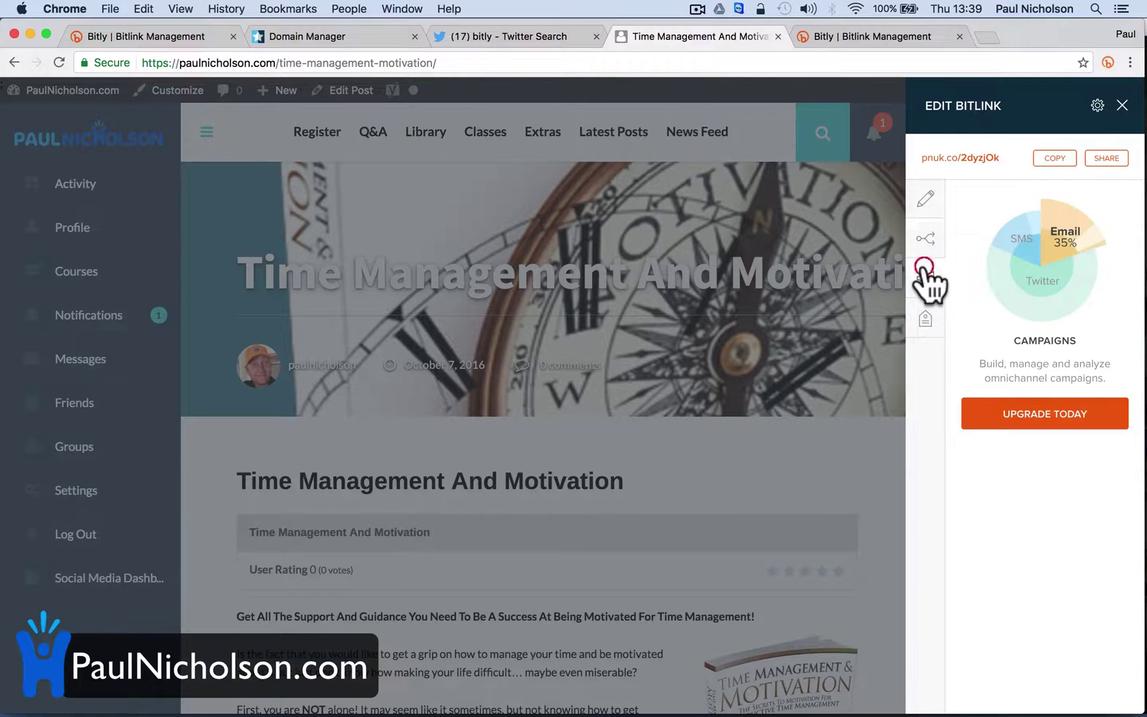
{"action": "left_click", "coordinate": [934, 320]}
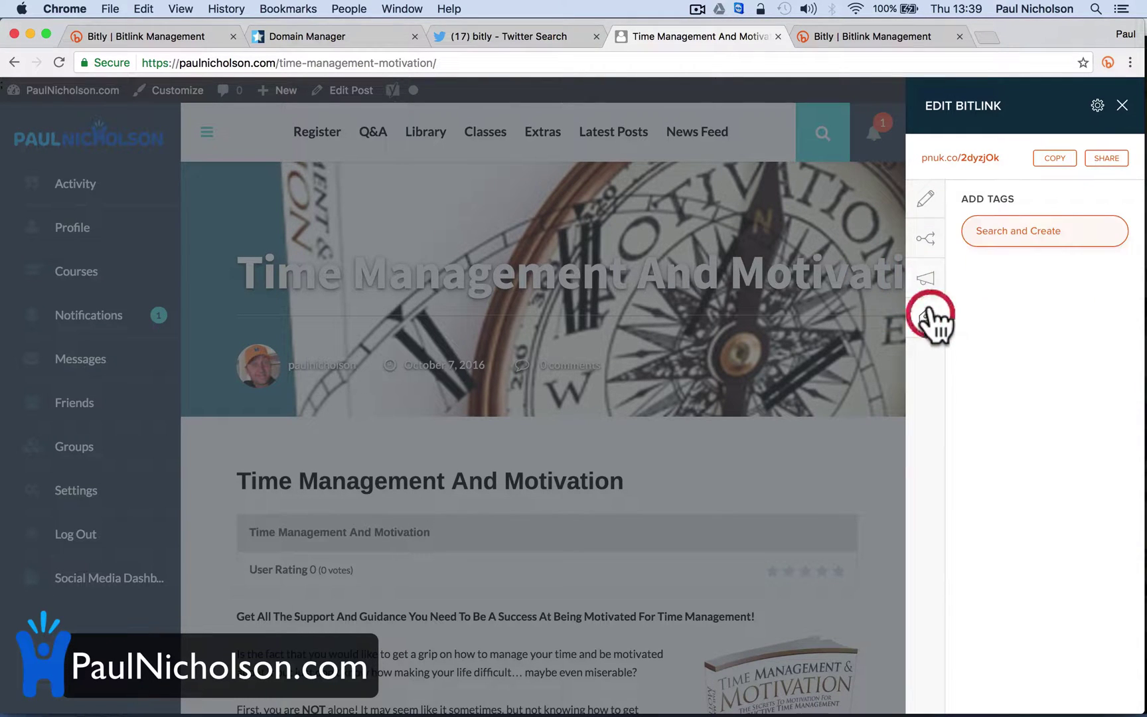
{"action": "left_click", "coordinate": [926, 199]}
{"action": "left_click", "coordinate": [1097, 159]}
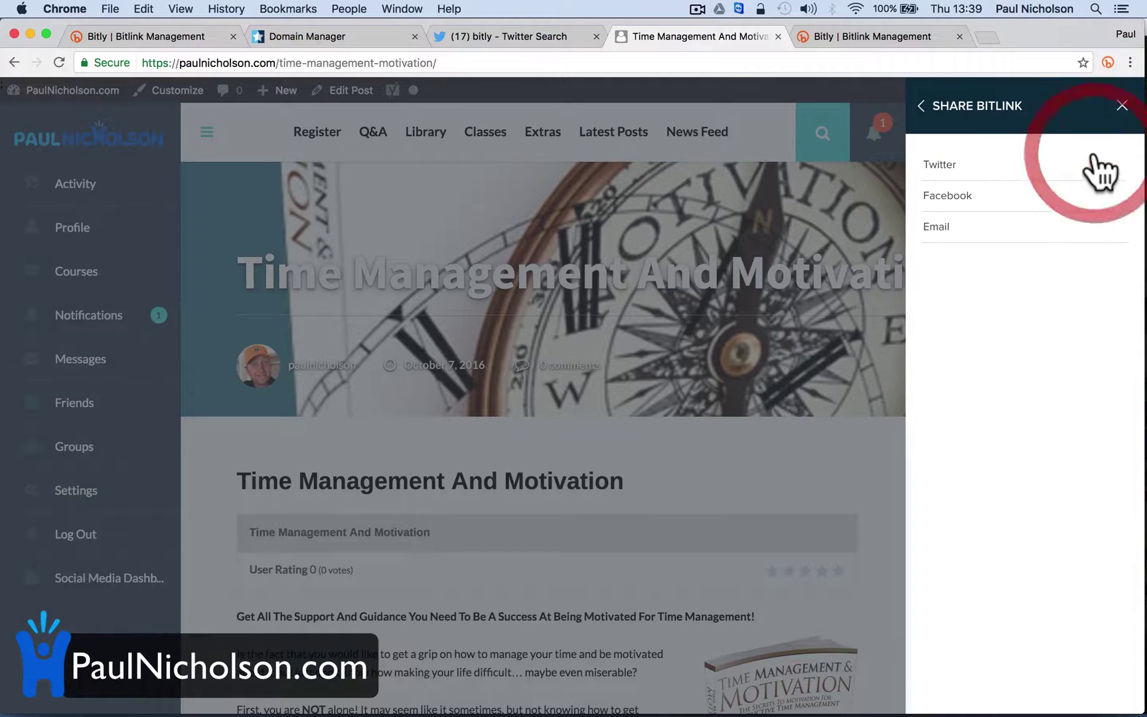
{"action": "left_click", "coordinate": [980, 170]}
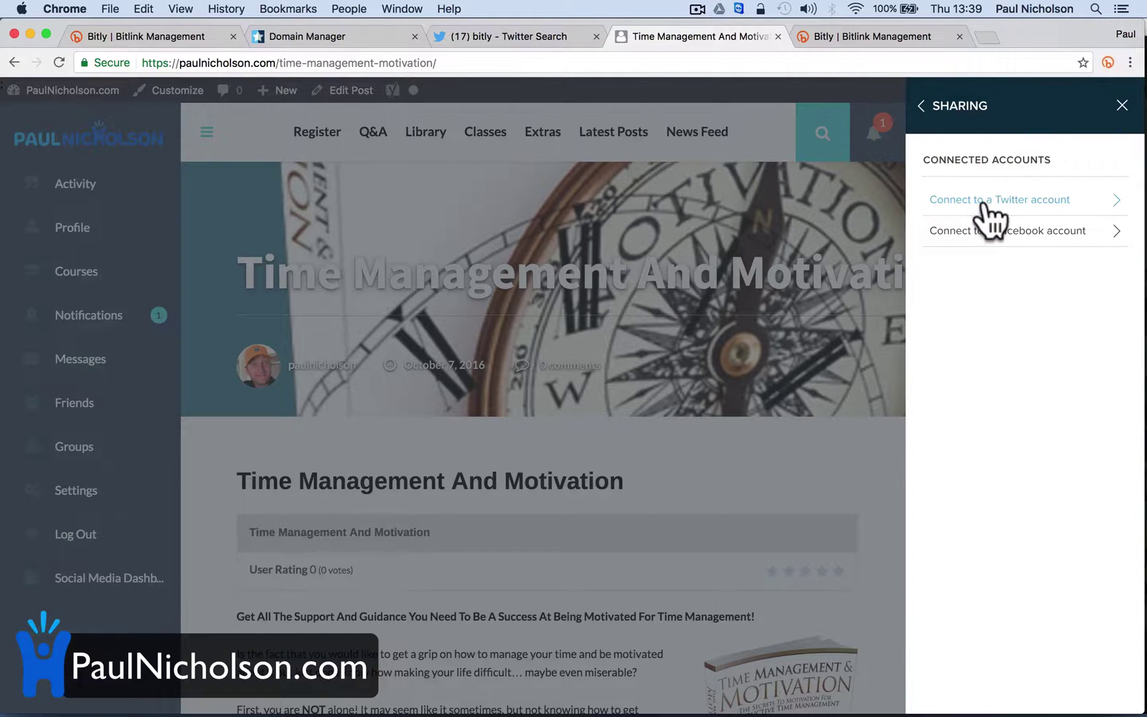
Authorise Bitly on the Twitter account and close the two extra Bitly tabs
{"action": "left_click", "coordinate": [1000, 199]}
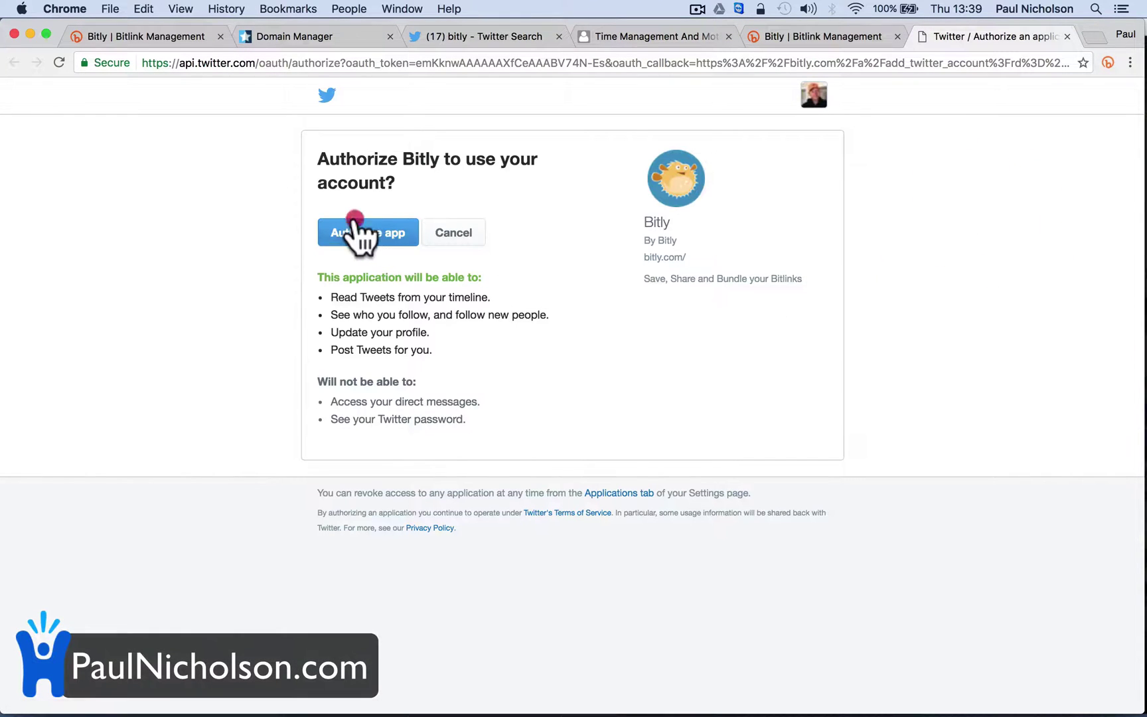
{"action": "left_click", "coordinate": [354, 221]}
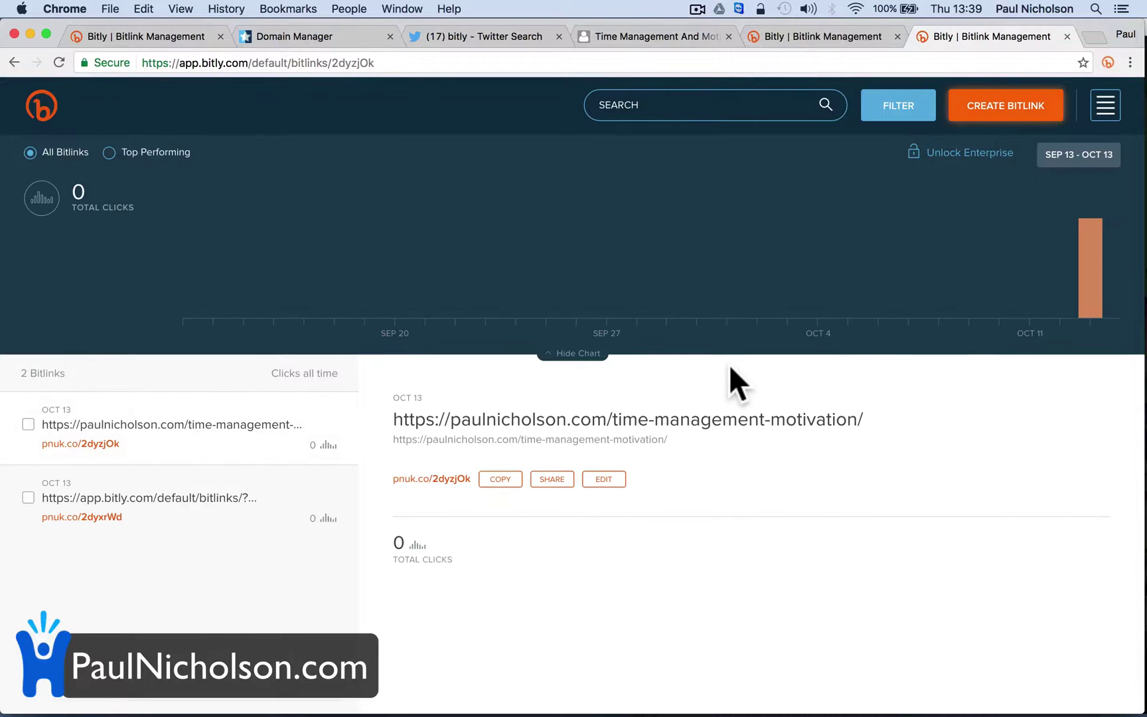
{"action": "left_click", "coordinate": [1066, 37]}
{"action": "left_click", "coordinate": [960, 36]}
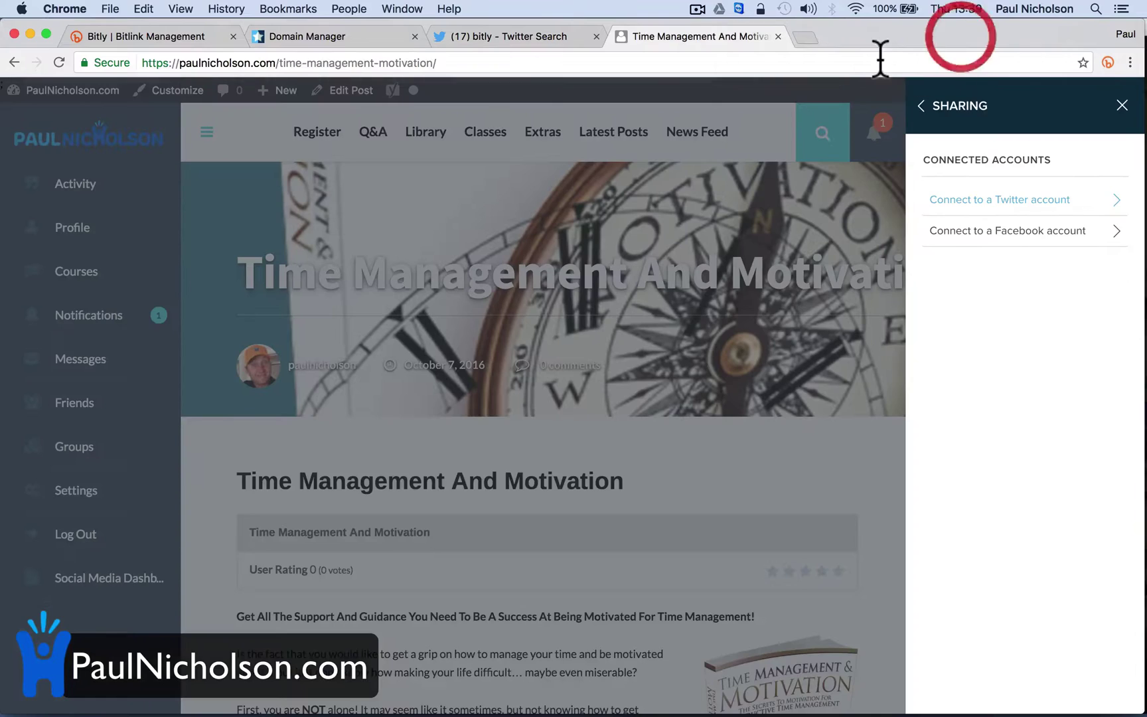
Close the sharing panel, reload the Time Management page and reopen the Bitly link panel
{"action": "left_click", "coordinate": [802, 32]}
{"action": "left_click", "coordinate": [712, 31]}
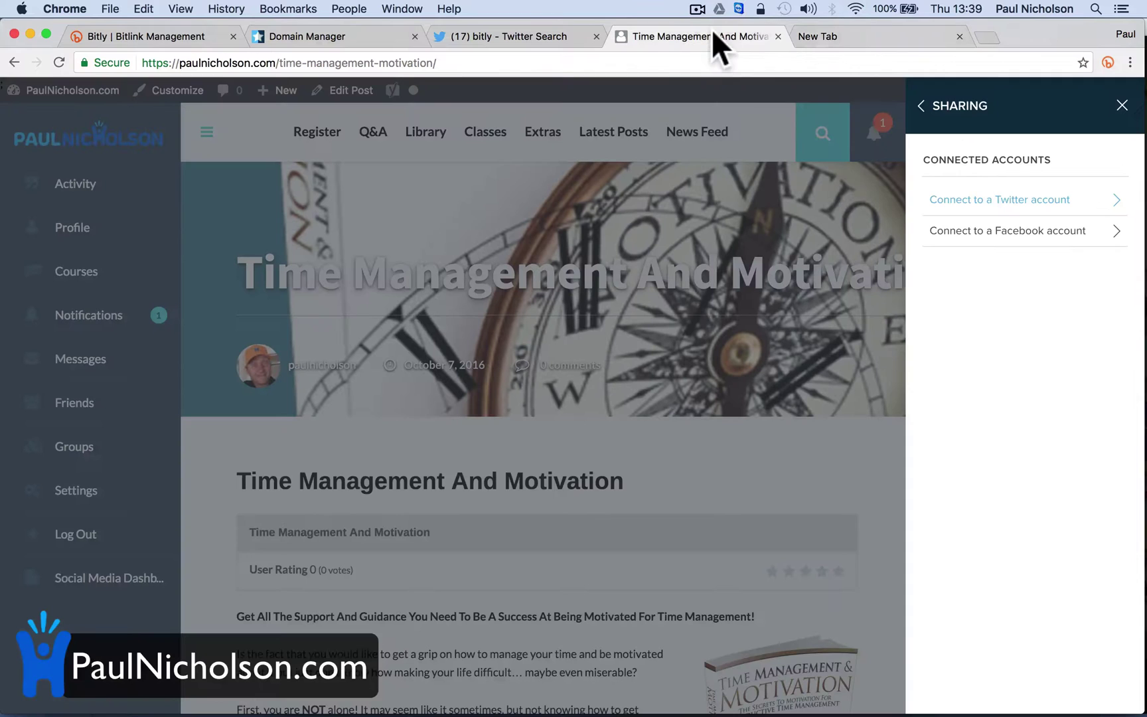
{"action": "left_click", "coordinate": [1121, 106]}
{"action": "mouse_move", "coordinate": [1099, 136]}
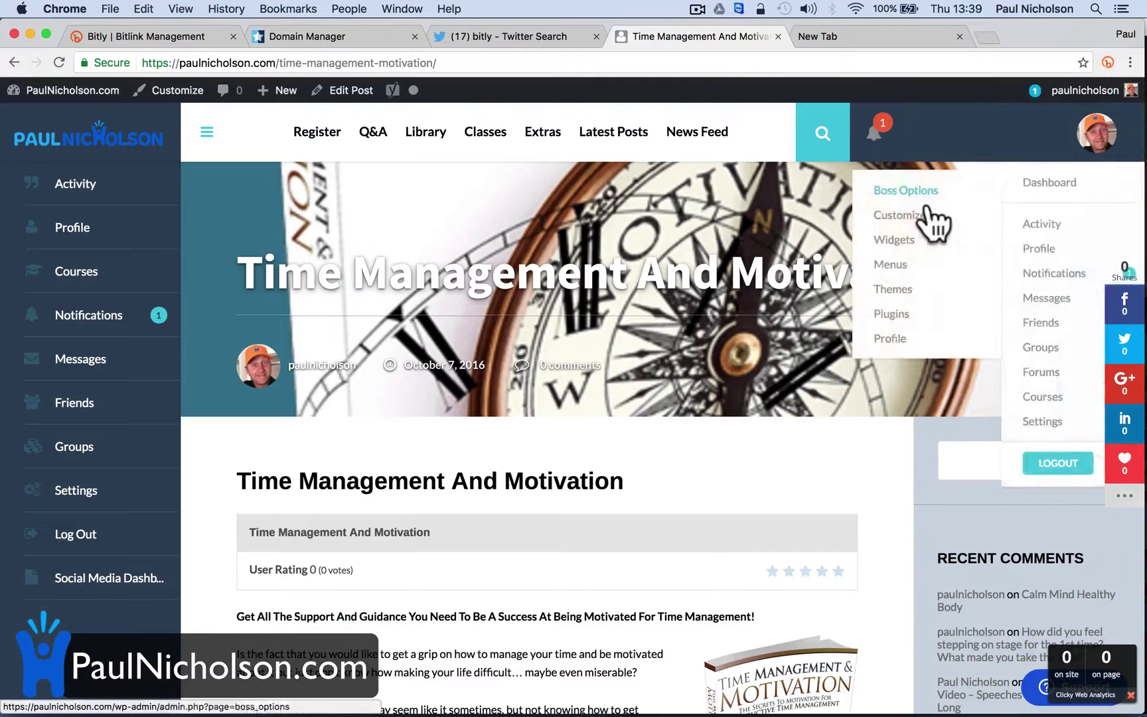
{"action": "left_click", "coordinate": [59, 62]}
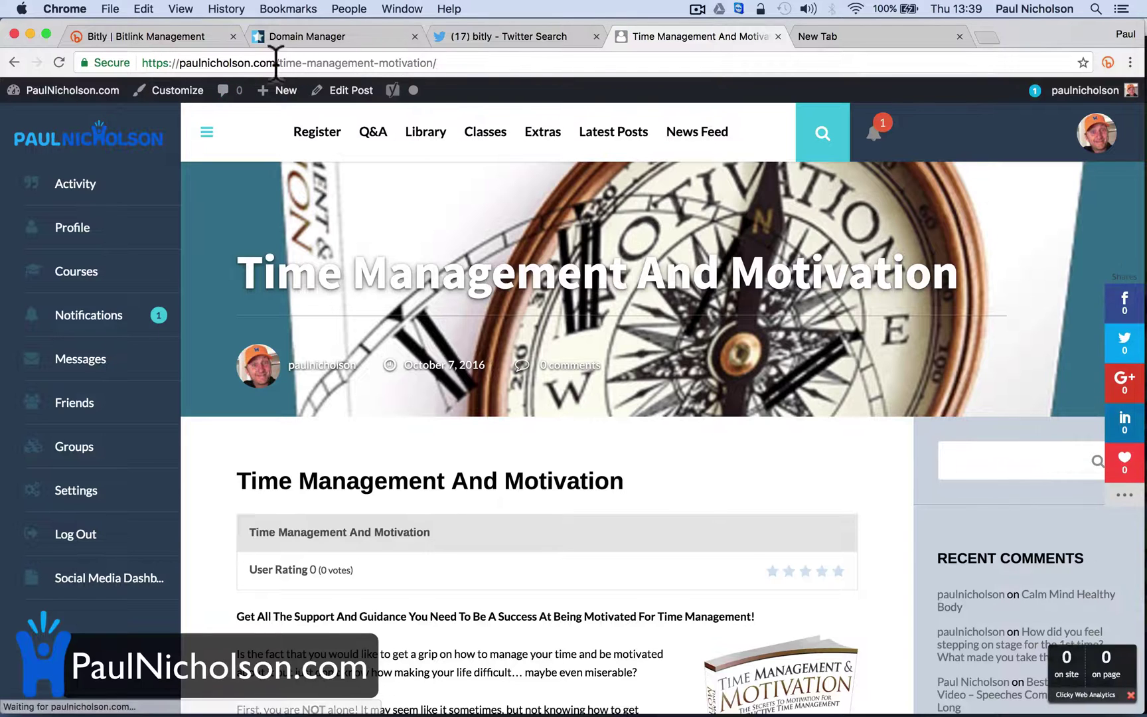
{"action": "left_click", "coordinate": [1107, 63]}
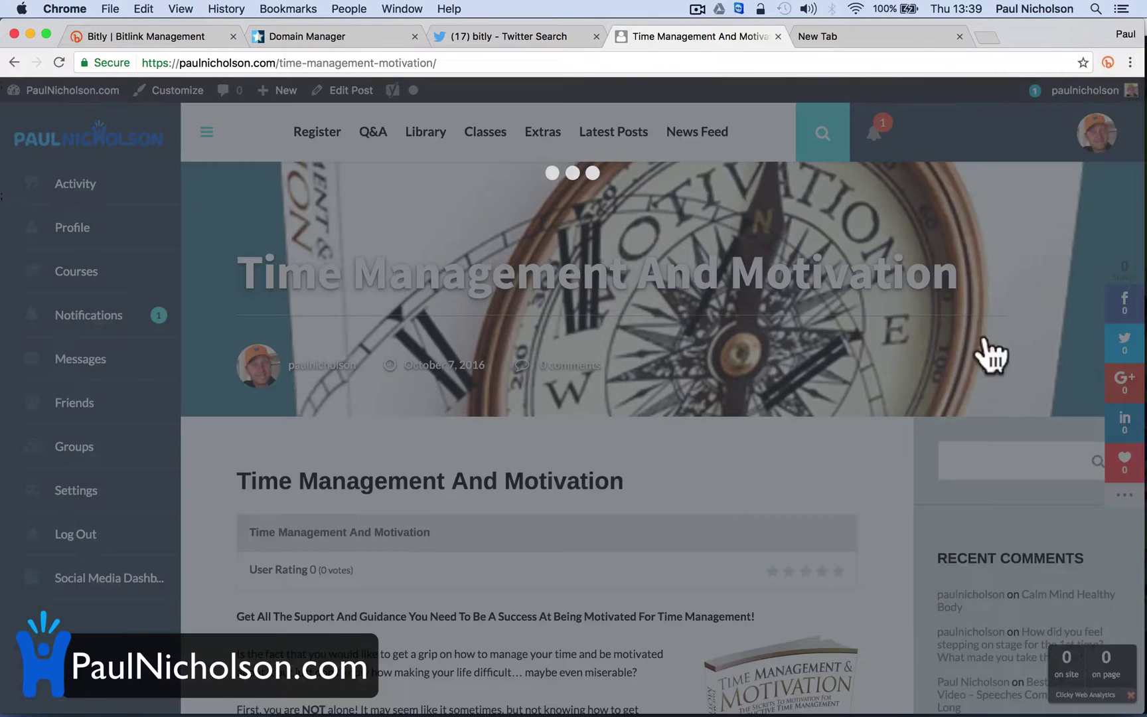
{"action": "left_click", "coordinate": [1099, 163]}
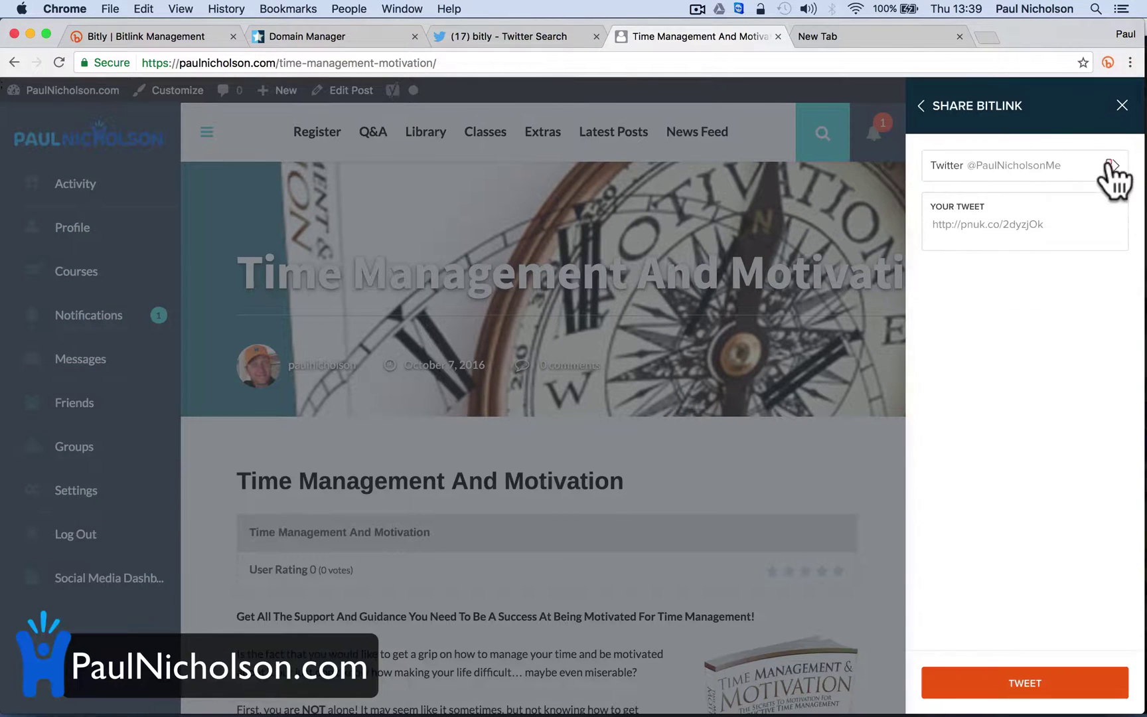
{"action": "left_click", "coordinate": [1049, 175]}
{"action": "left_click", "coordinate": [1014, 176]}
{"action": "left_click", "coordinate": [1029, 224]}
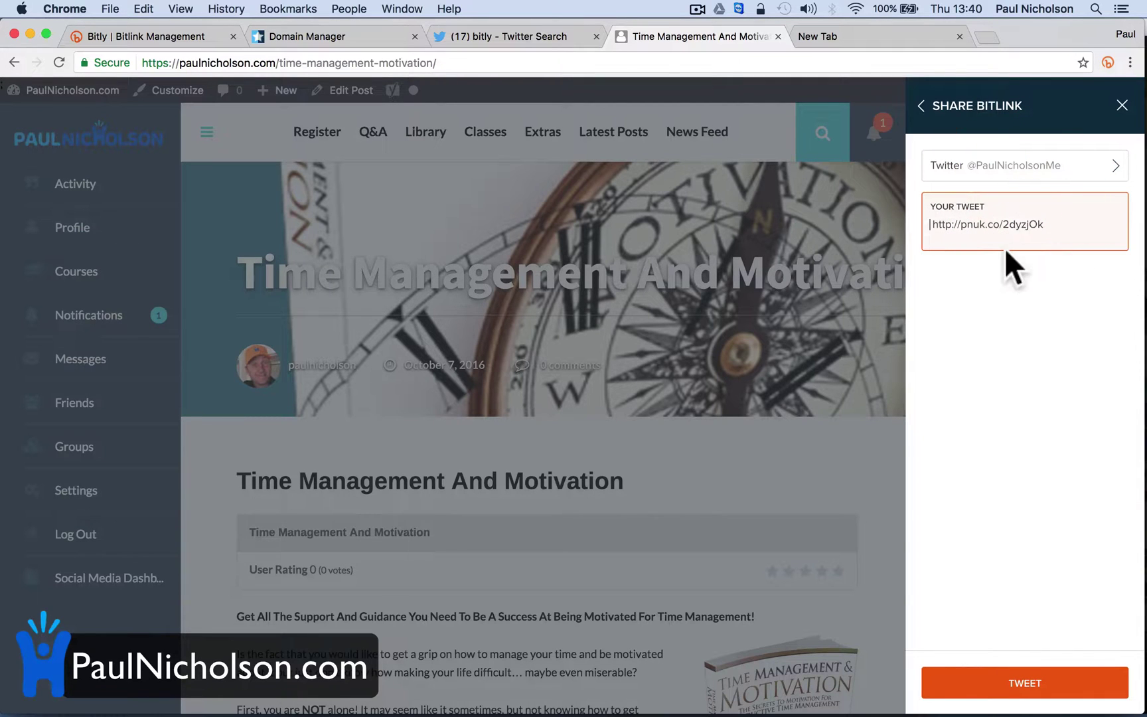
{"action": "type", "text": "Tu"}
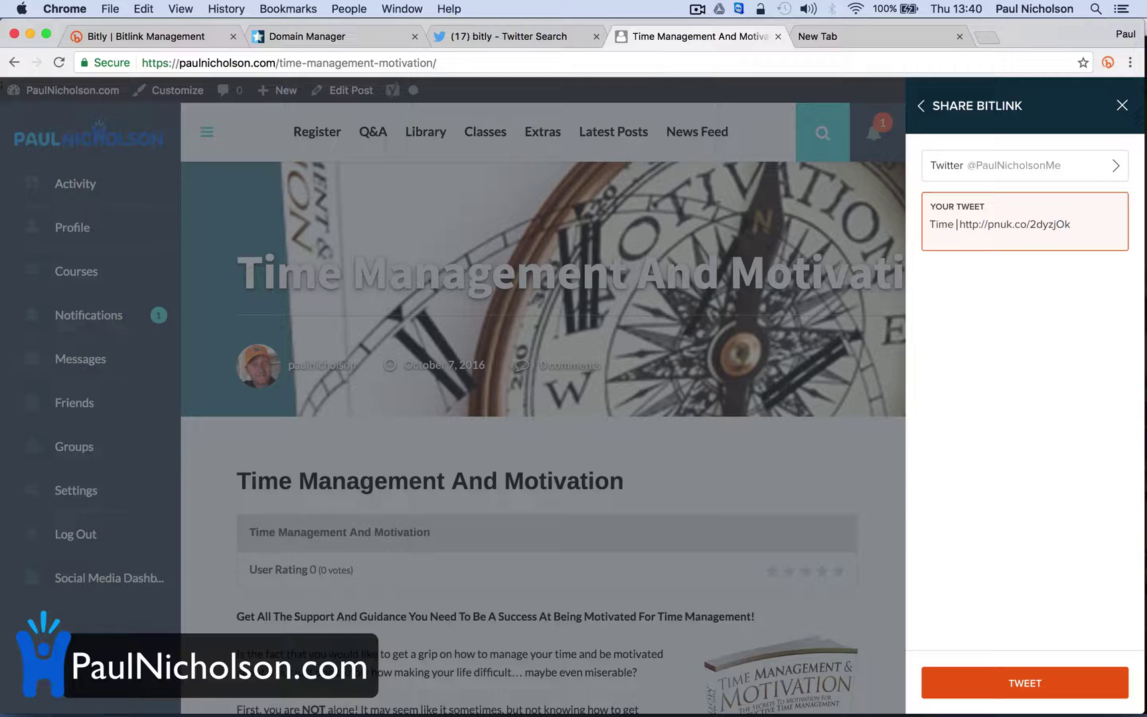
{"action": "type", "text": "me Management Ebook!"}
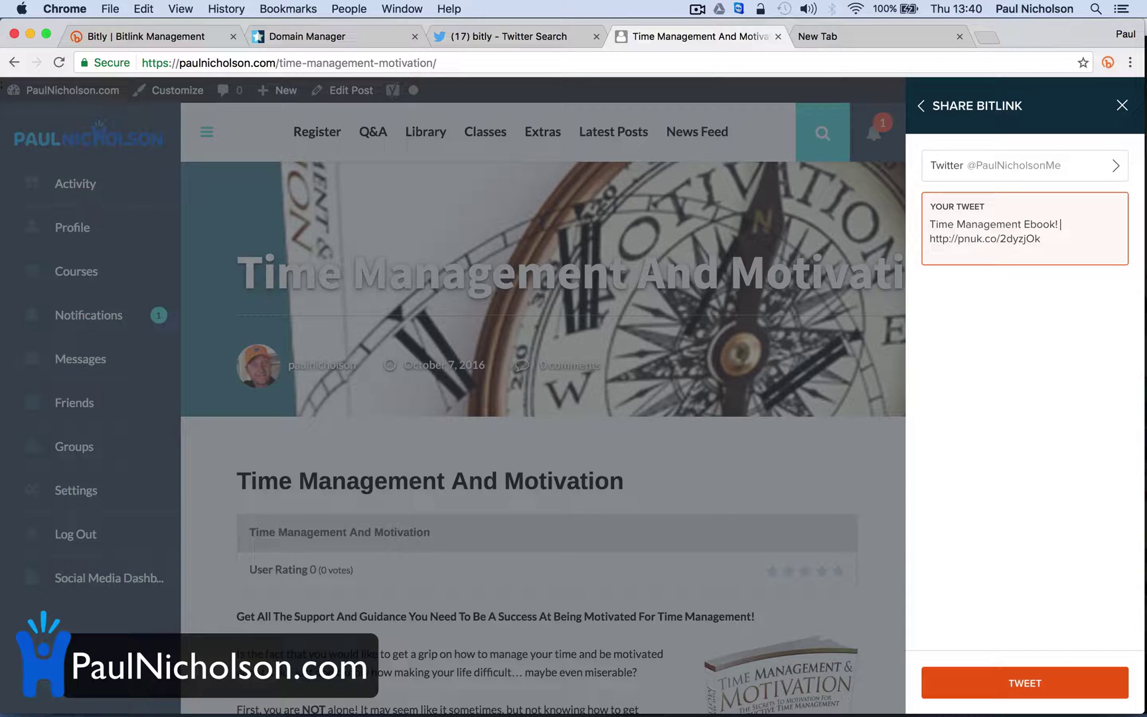
{"action": "left_click", "coordinate": [1012, 683]}
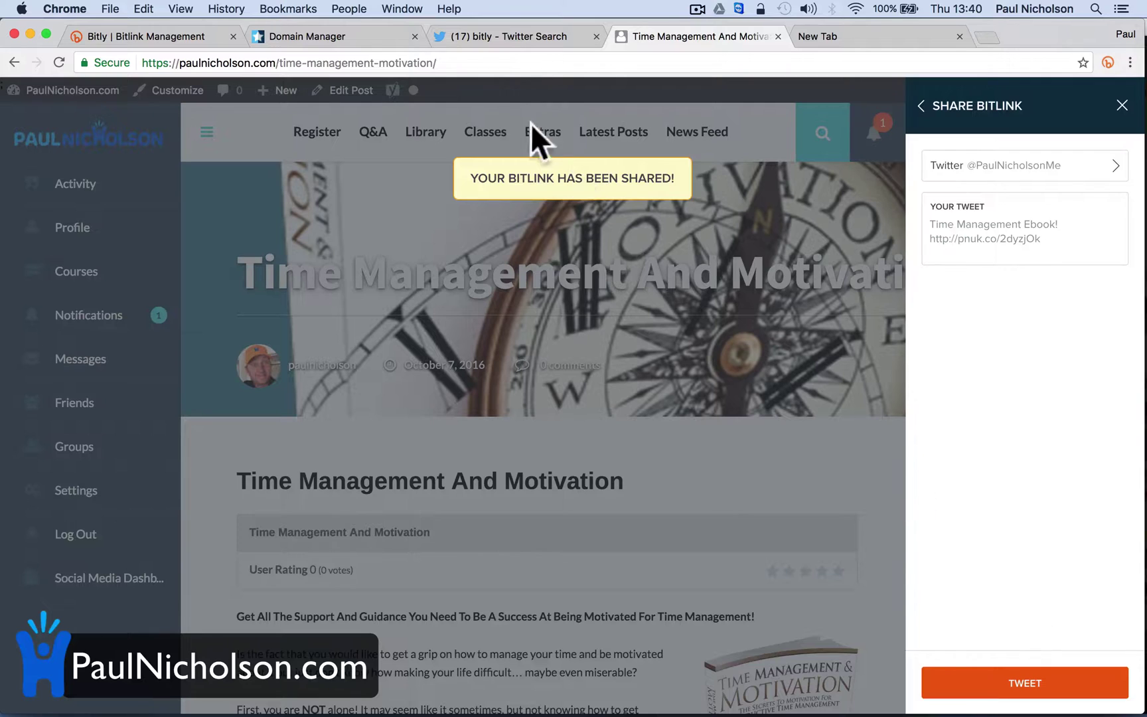
{"action": "left_click", "coordinate": [500, 40]}
Go from Twitter Home to your profile and scroll to the Time Management Ebook! tweet
{"action": "left_click", "coordinate": [124, 96]}
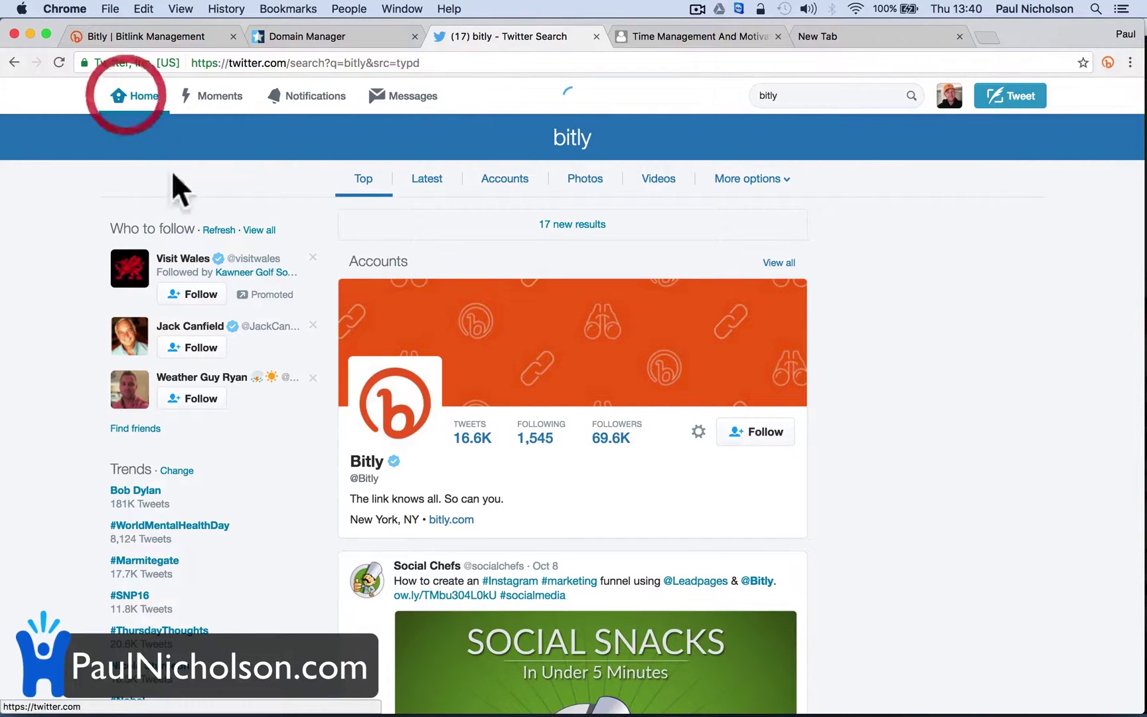
{"action": "mouse_move", "coordinate": [229, 272]}
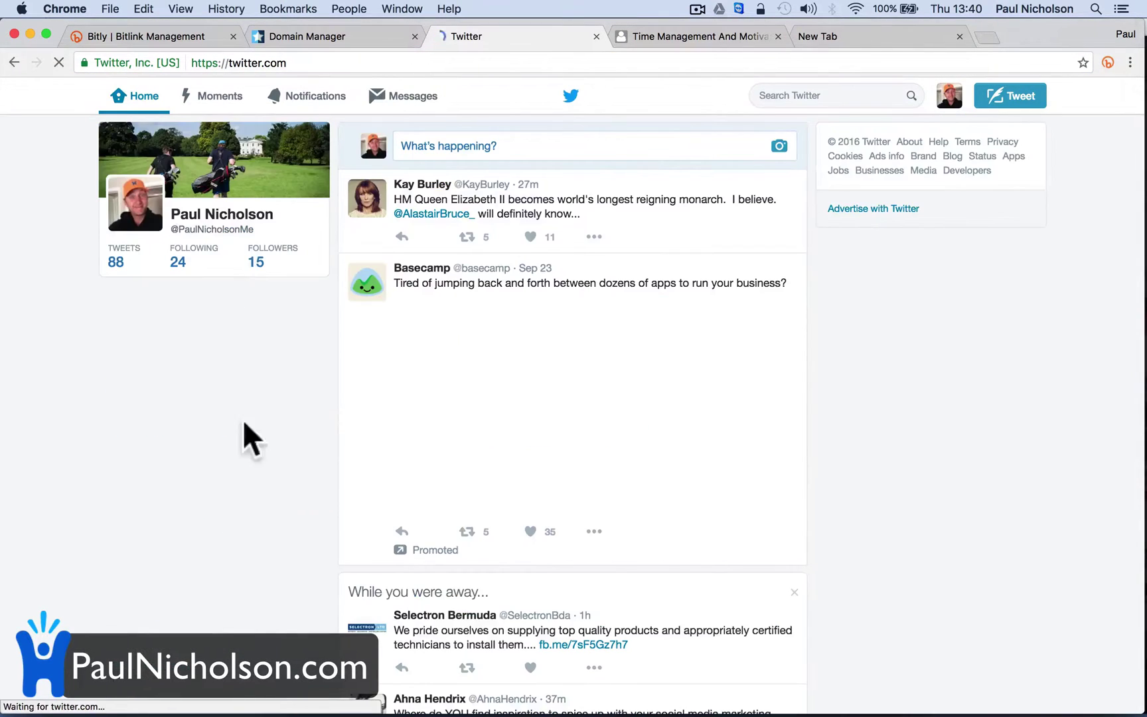
{"action": "left_click", "coordinate": [222, 215]}
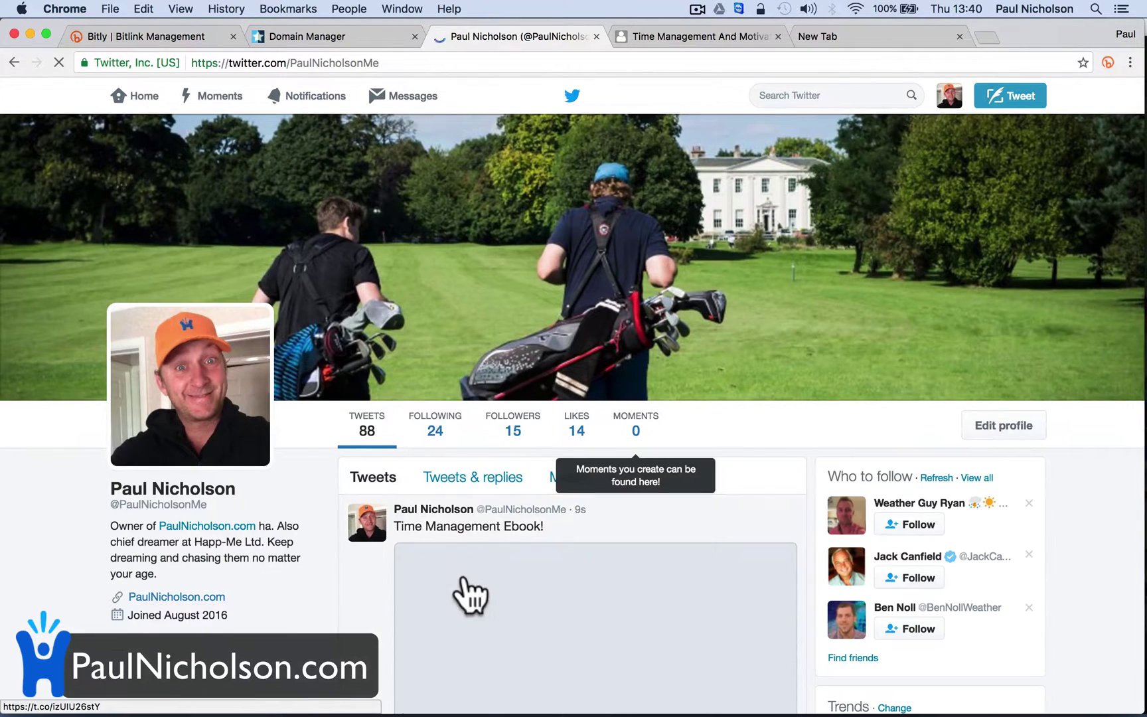
{"action": "scroll", "coordinate": [389, 604], "scroll_direction": "down", "scroll_amount": 5}
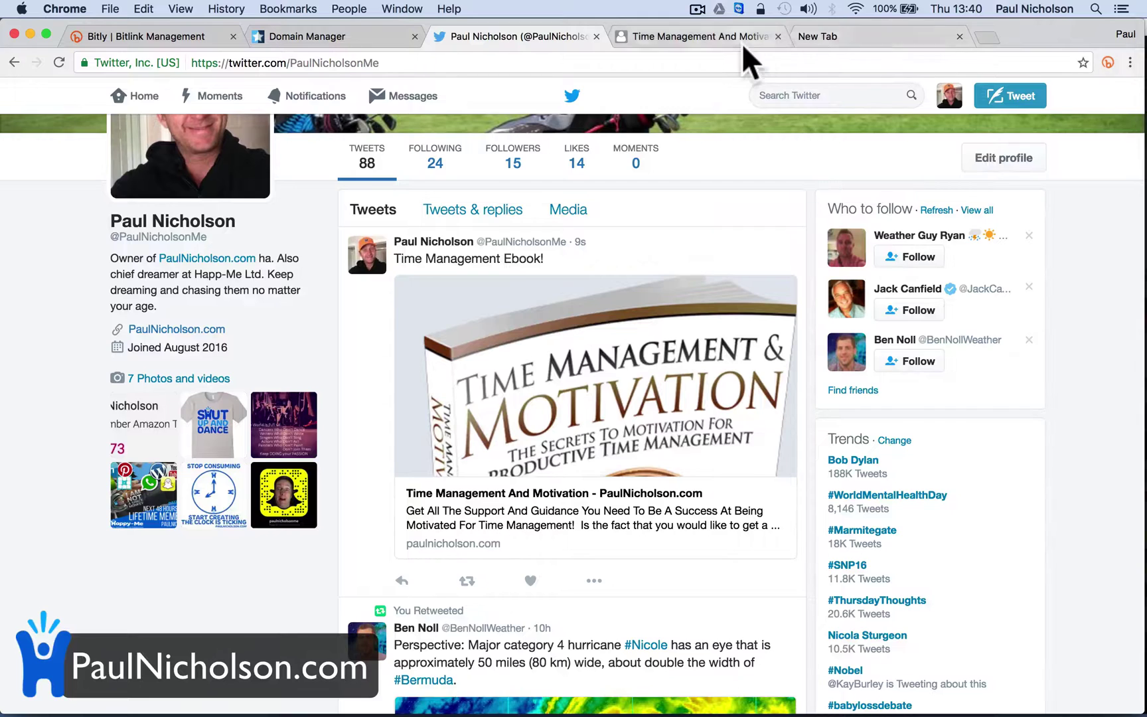
Post a second tweet of the pnuk.co/2dyzjOk link with the #NewBook hashtag added
{"action": "left_click", "coordinate": [722, 41]}
{"action": "left_click", "coordinate": [1051, 237]}
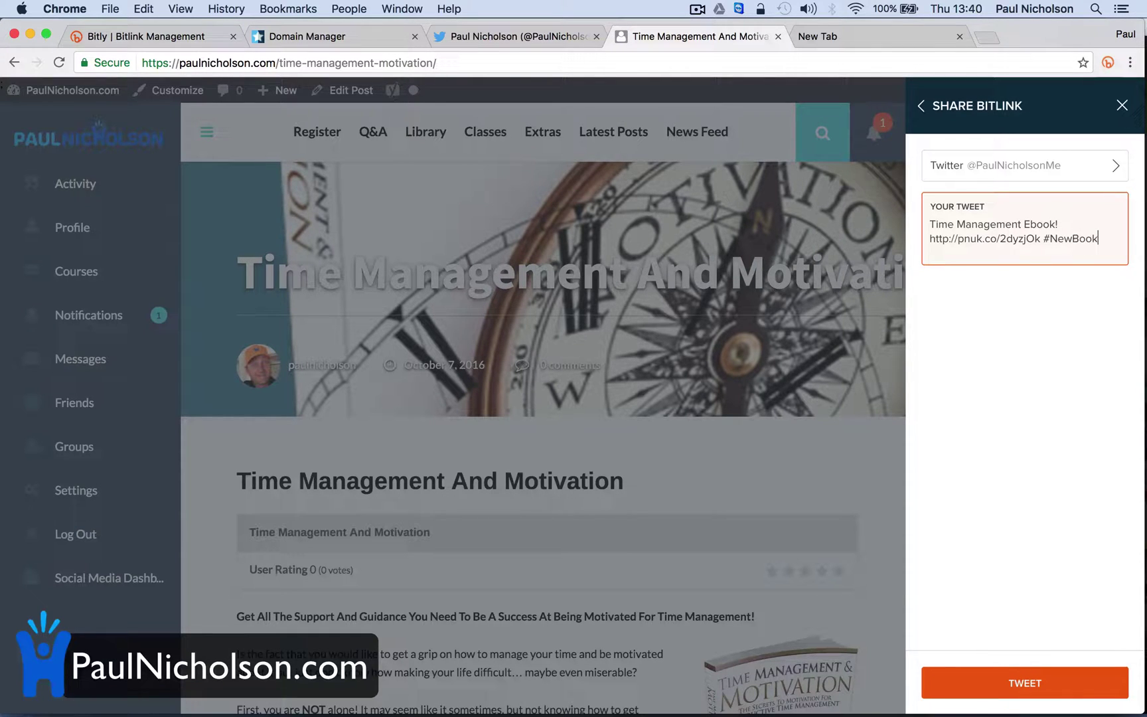
{"action": "left_click", "coordinate": [1027, 684]}
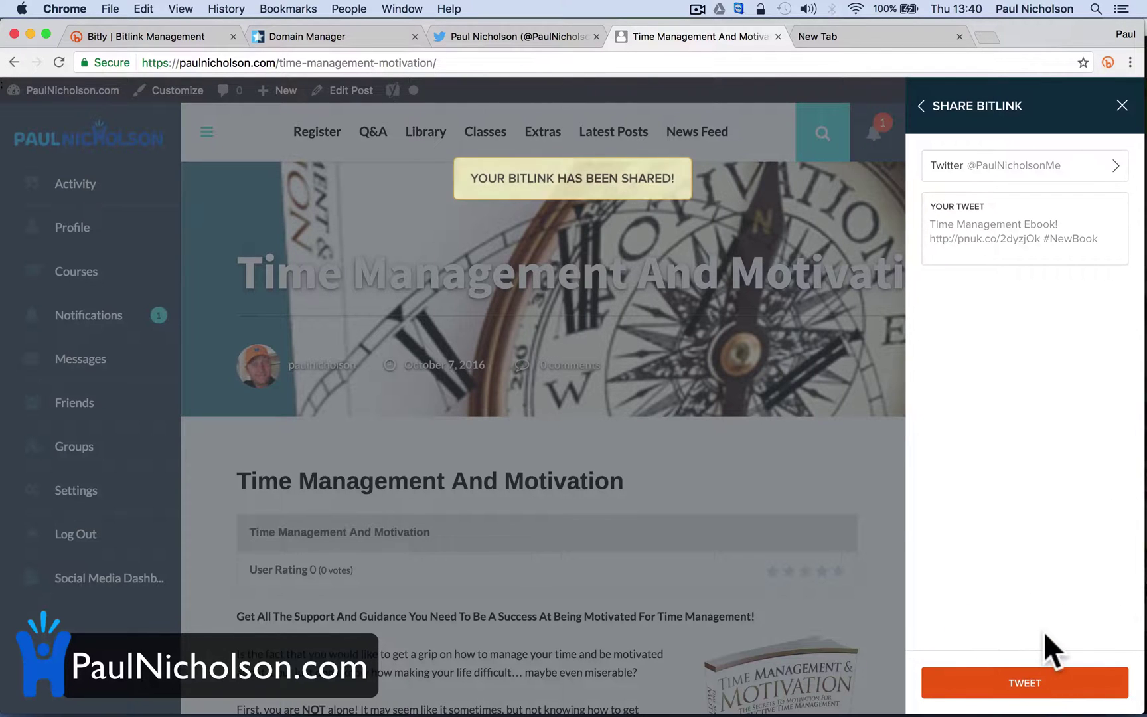
{"action": "left_click", "coordinate": [456, 36]}
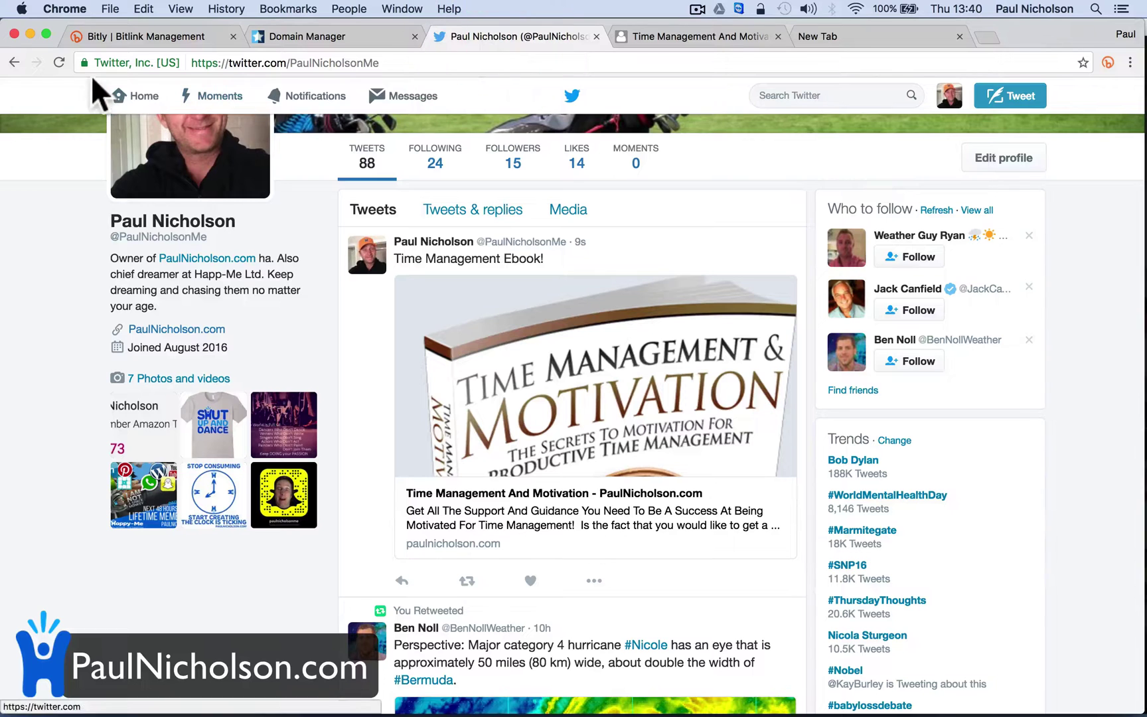
Reload the Twitter profile and scroll to compare the #NewBook tweet with the earlier one
{"action": "left_click", "coordinate": [59, 63]}
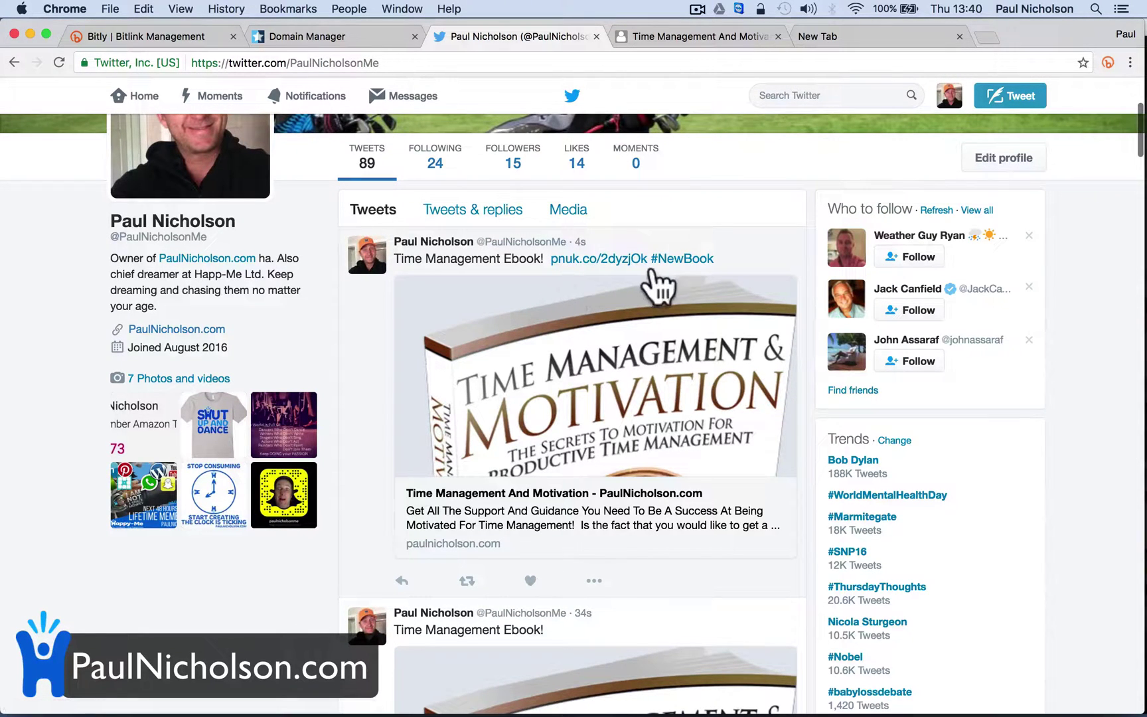
{"action": "scroll", "coordinate": [624, 464], "scroll_direction": "down", "scroll_amount": 4}
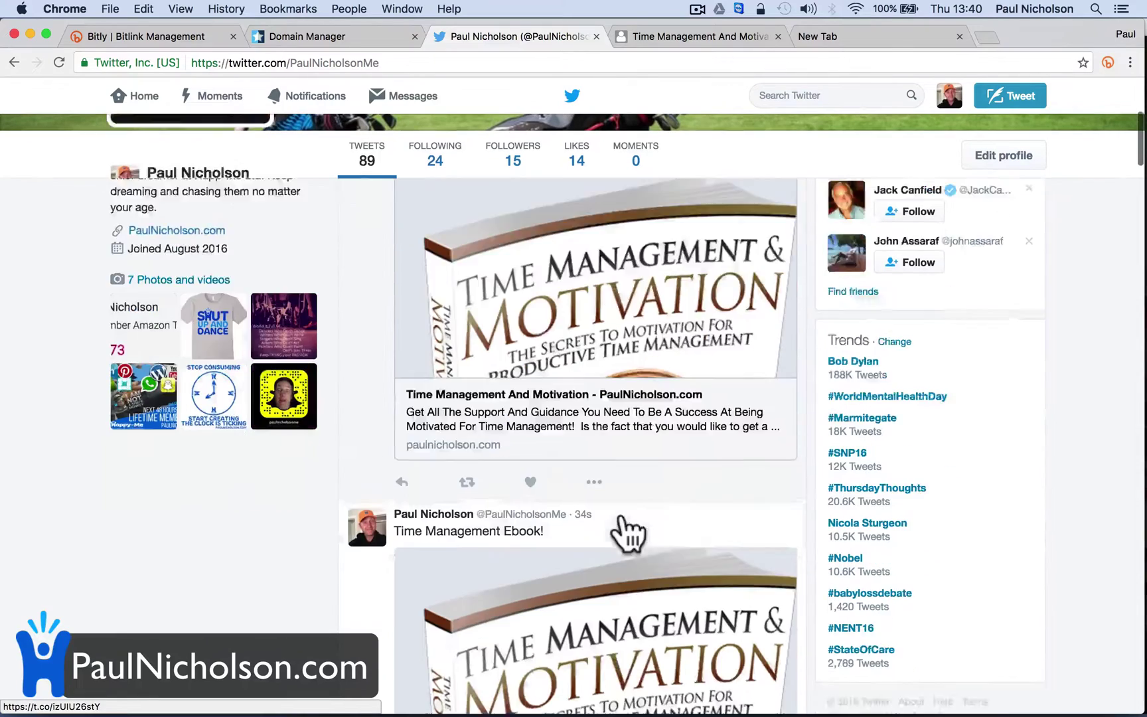
{"action": "scroll", "coordinate": [574, 561], "scroll_direction": "up", "scroll_amount": 8}
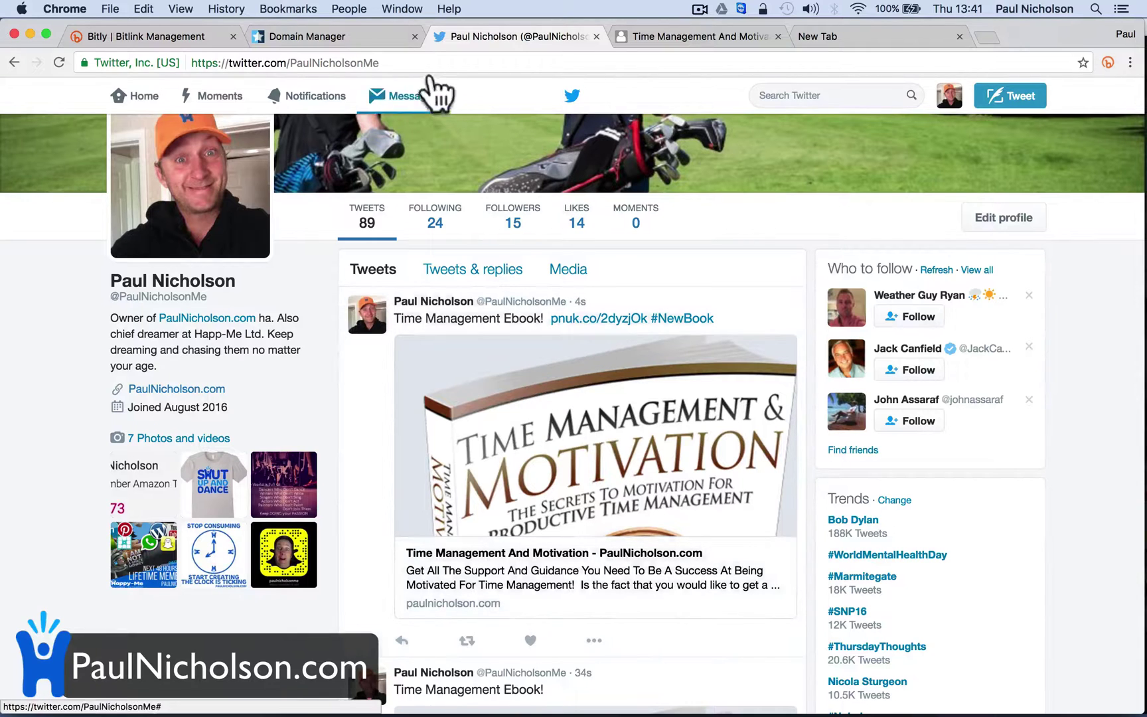
Load the copied Twitter profile address in Safari to view the tweet logged out
{"action": "left_click", "coordinate": [410, 63]}
{"action": "key", "text": "cmd+c"}
{"action": "mouse_move", "coordinate": [417, 687]}
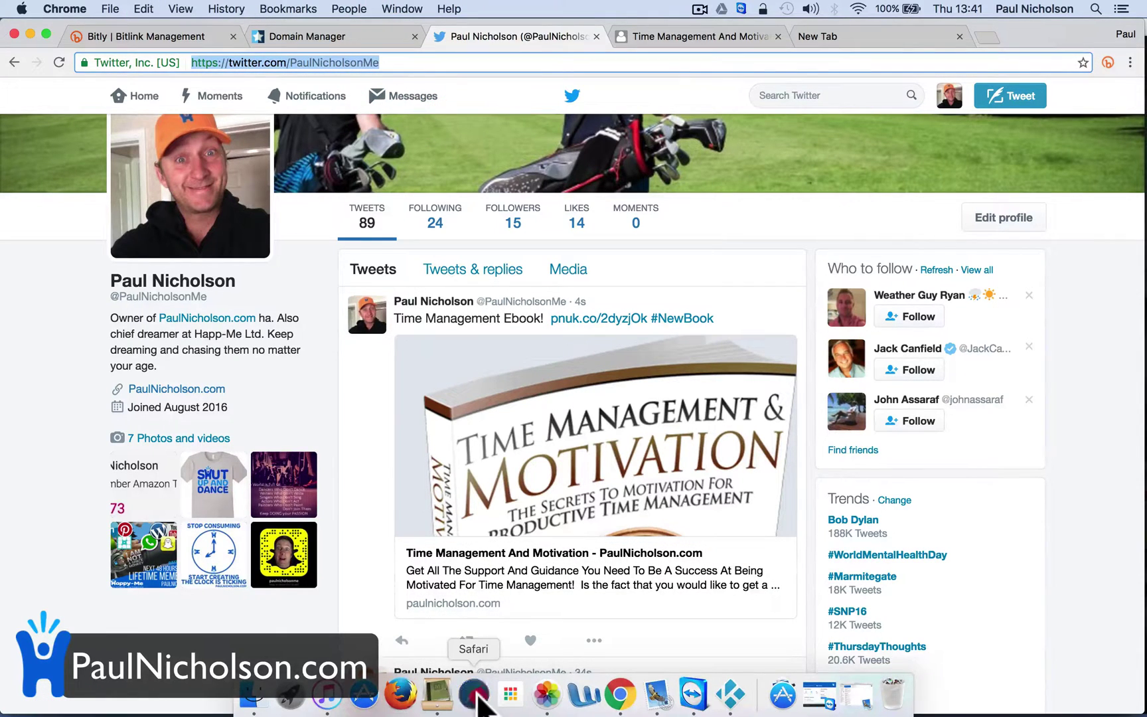
{"action": "left_click", "coordinate": [475, 695]}
{"action": "left_click", "coordinate": [498, 36]}
{"action": "key", "text": "cmd+v"}
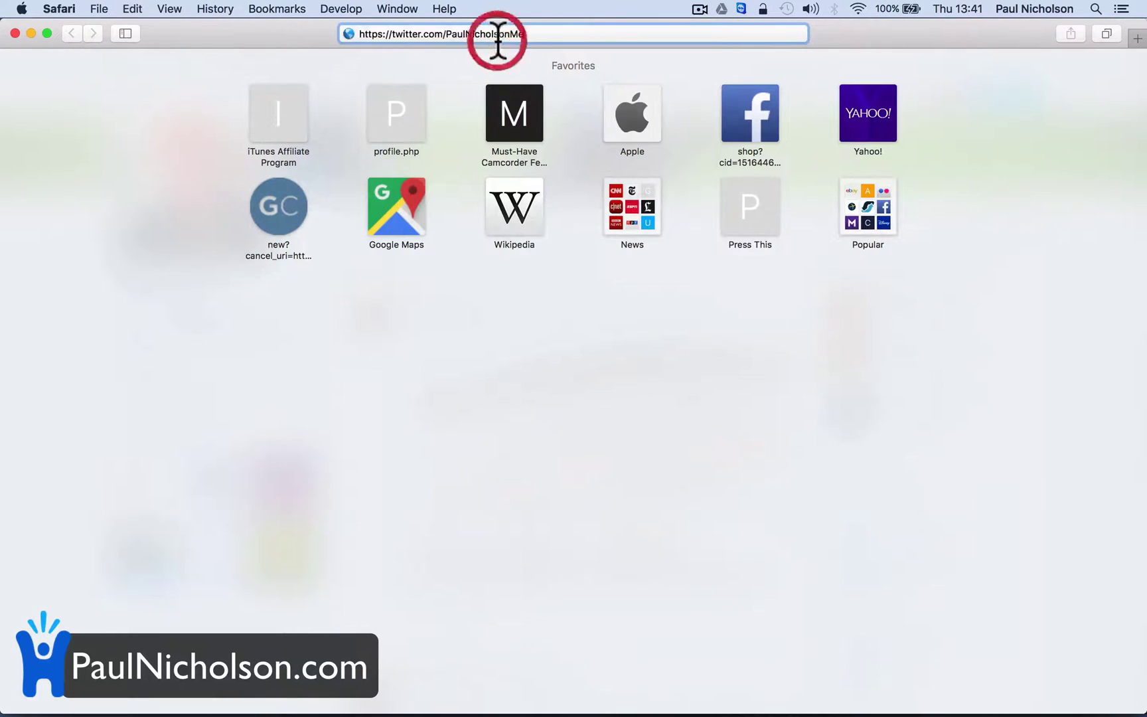
{"action": "key", "text": "Return"}
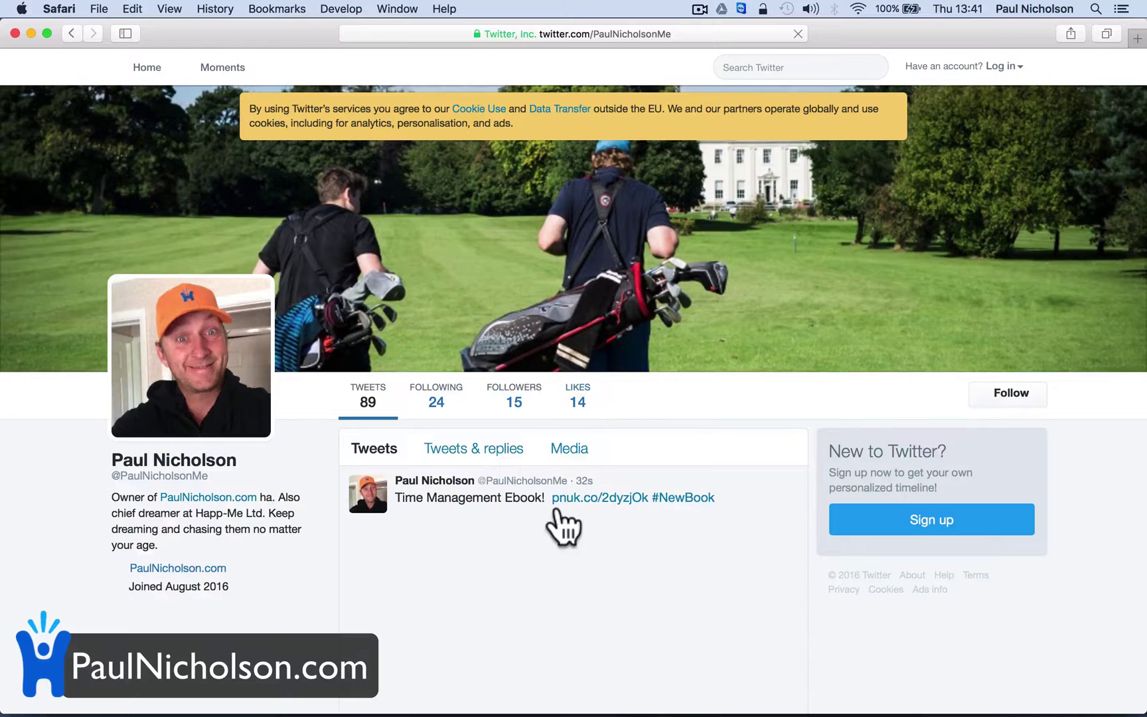
Confirm the tweet's link card opens the Time Management And Motivation page, then return to Chrome
{"action": "scroll", "coordinate": [557, 511], "scroll_direction": "down", "scroll_amount": 5}
{"action": "scroll", "coordinate": [583, 324], "scroll_direction": "up", "scroll_amount": 1}
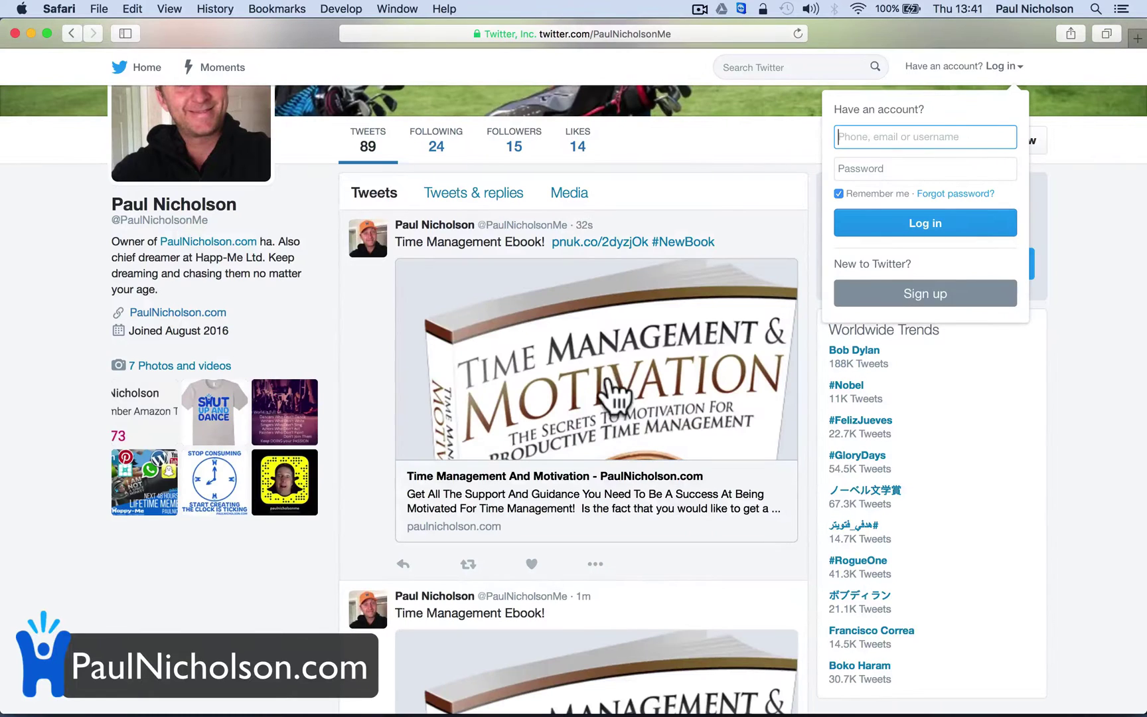
{"action": "left_click", "coordinate": [609, 373]}
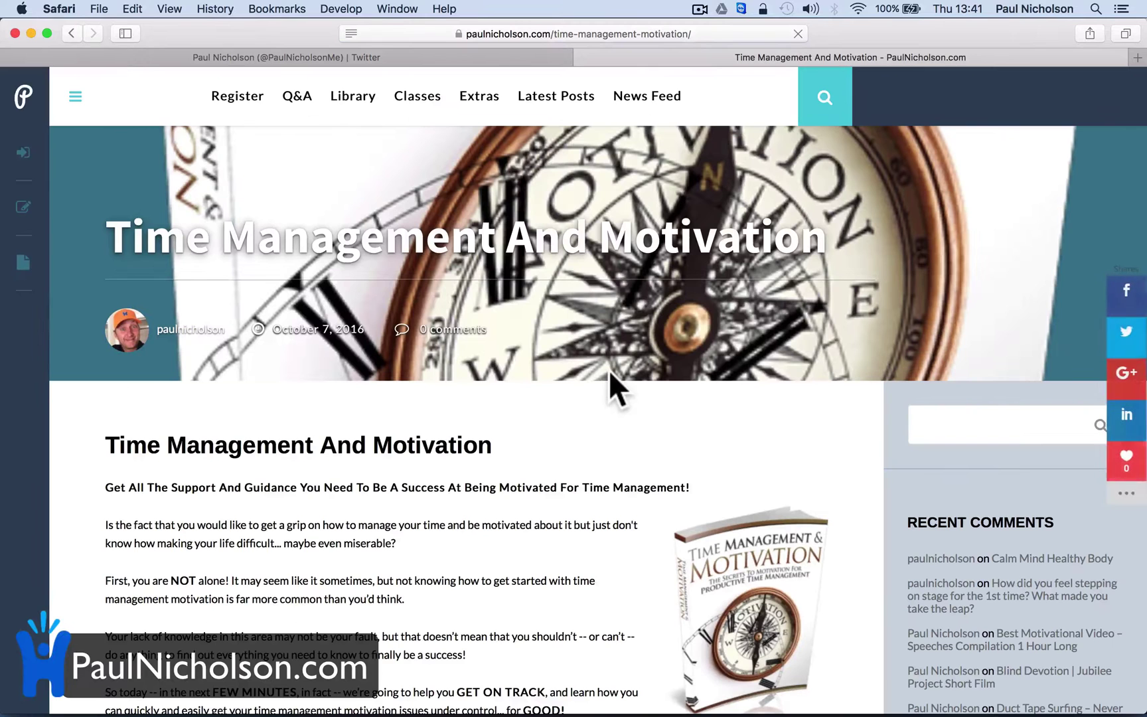
{"action": "mouse_move", "coordinate": [541, 714]}
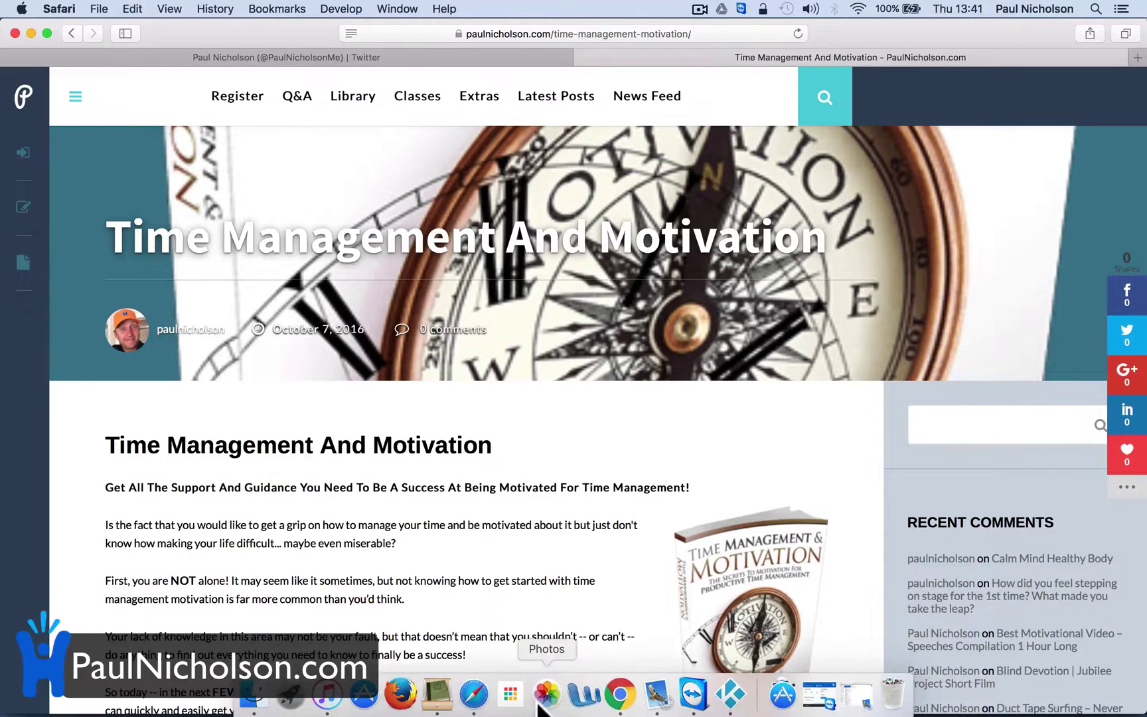
{"action": "left_click", "coordinate": [620, 694]}
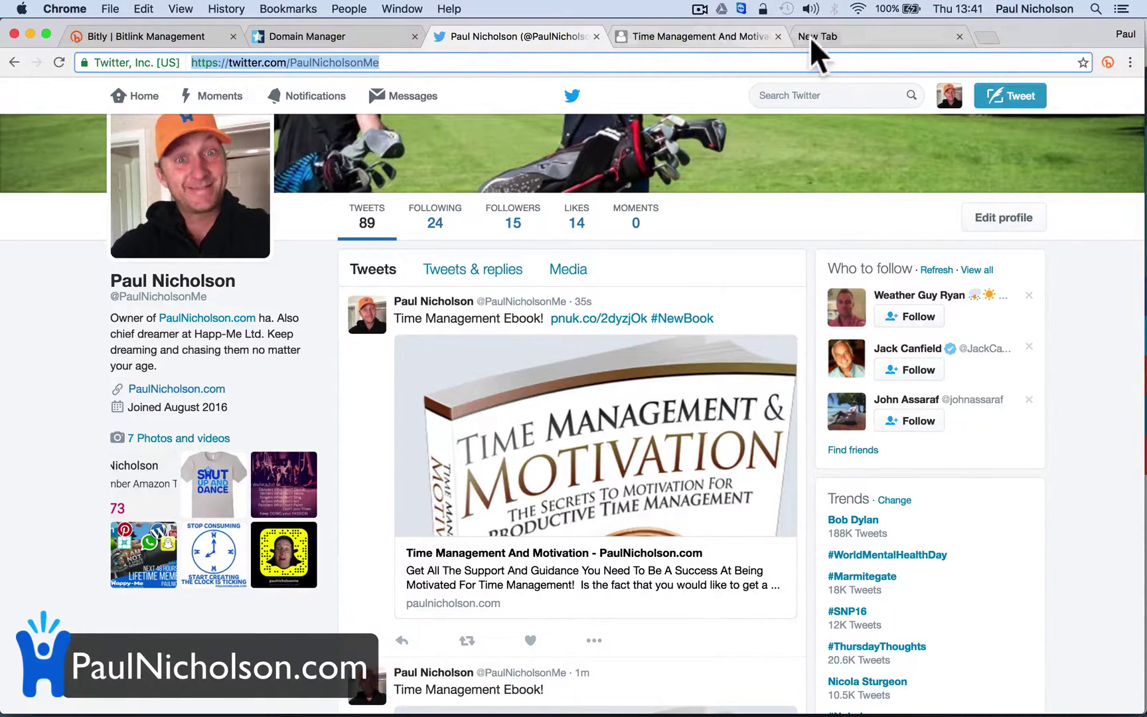
Refresh the Bitly dashboard to show pnuk.co/2dyzjOk's 1 Twitter click from the United Kingdom and its share history
{"action": "left_click", "coordinate": [130, 34]}
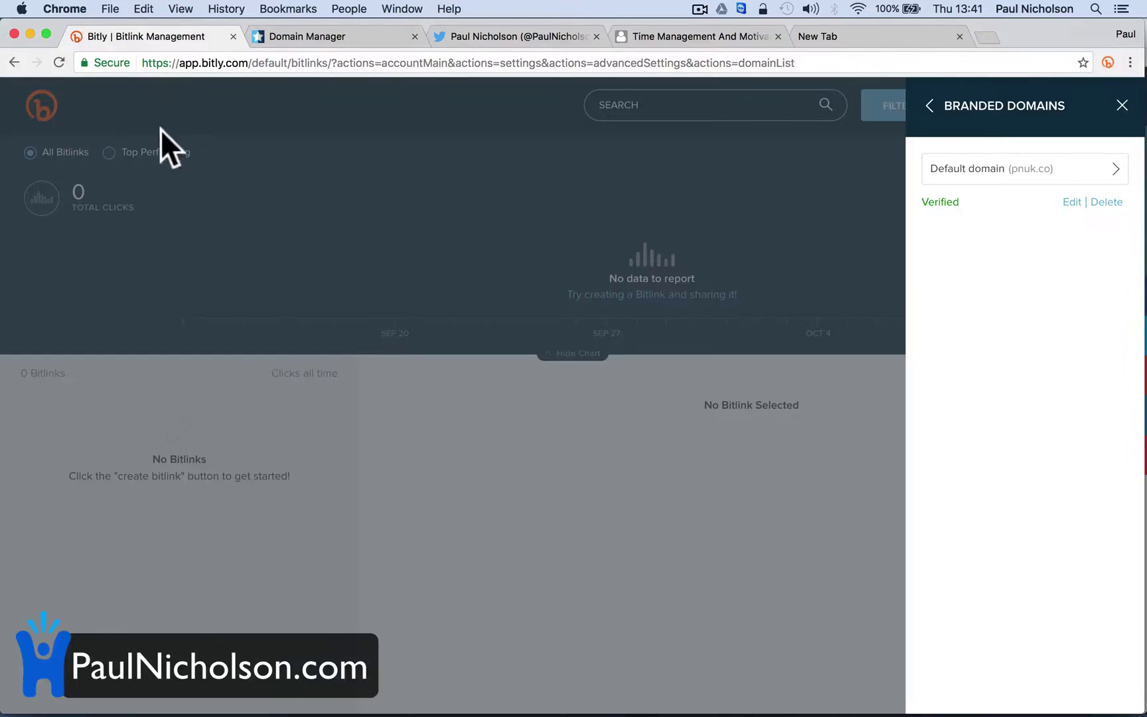
{"action": "left_click", "coordinate": [1122, 104]}
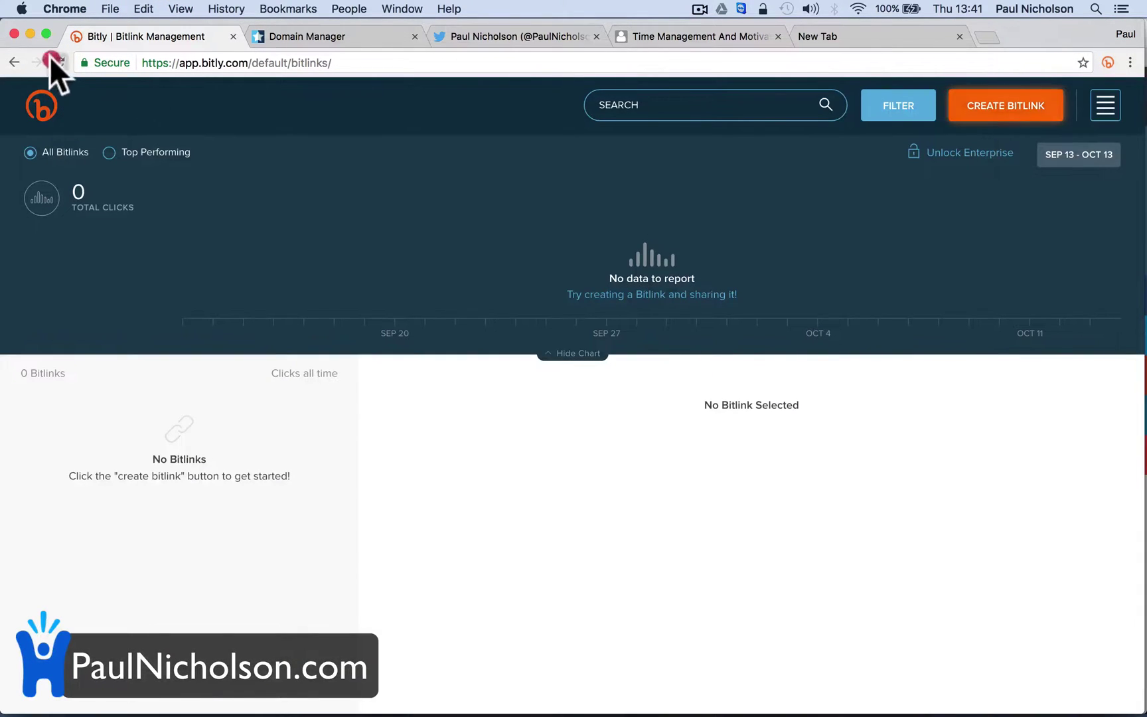
{"action": "left_click", "coordinate": [54, 59]}
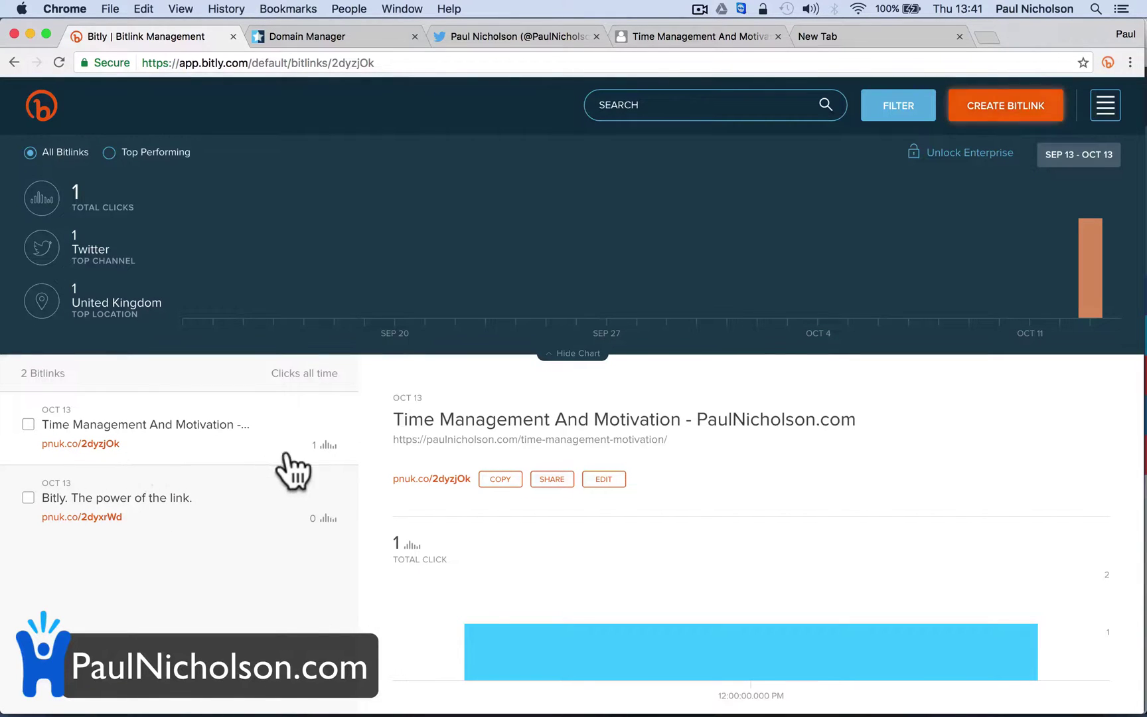
{"action": "scroll", "coordinate": [427, 610], "scroll_direction": "down", "scroll_amount": 5}
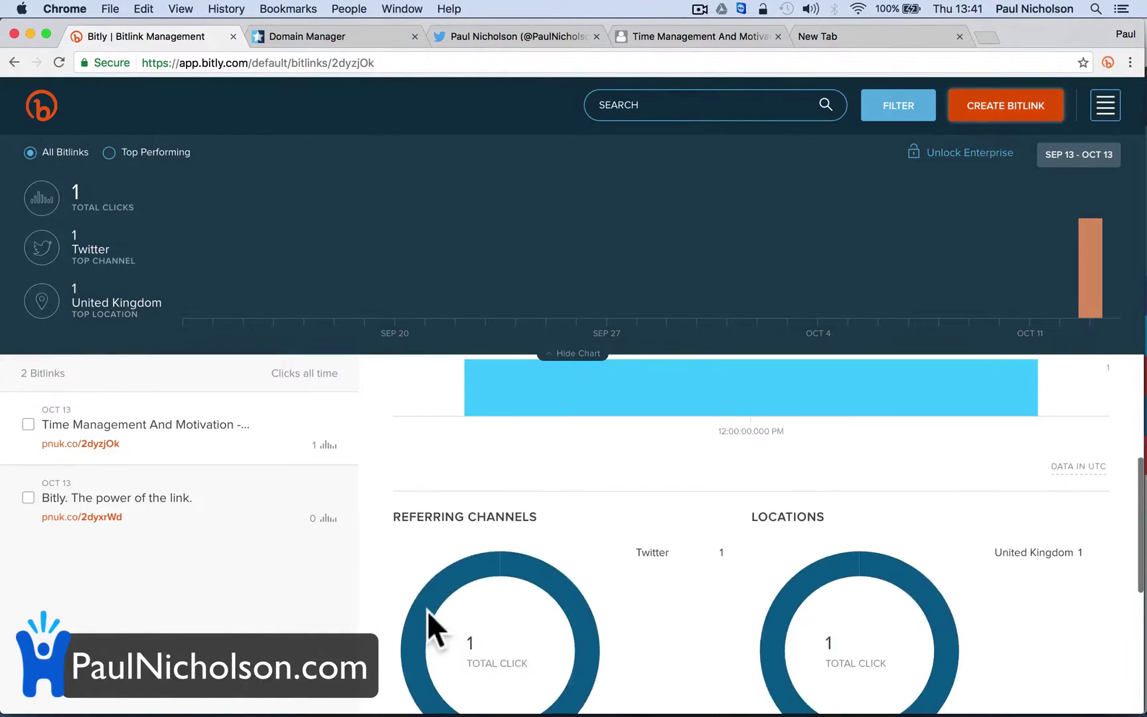
{"action": "scroll", "coordinate": [539, 637], "scroll_direction": "down", "scroll_amount": 4}
{"action": "scroll", "coordinate": [542, 639], "scroll_direction": "down", "scroll_amount": 3}
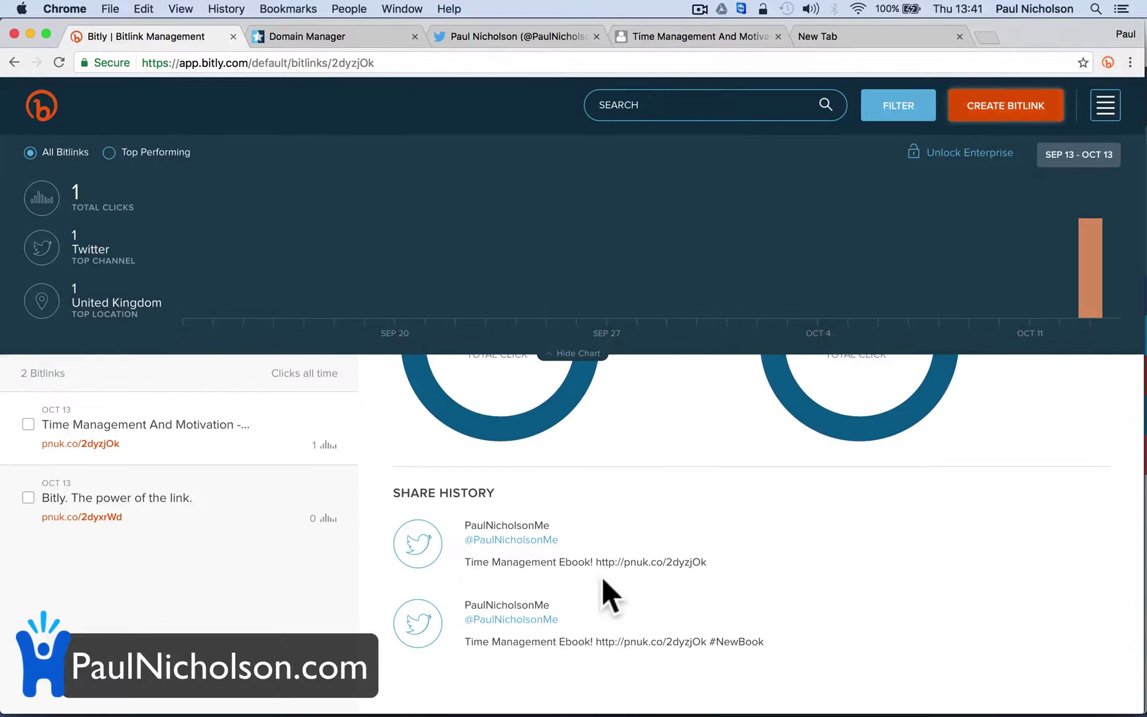
{"action": "scroll", "coordinate": [601, 575], "scroll_direction": "up", "scroll_amount": 5}
{"action": "scroll", "coordinate": [602, 576], "scroll_direction": "up", "scroll_amount": 3}
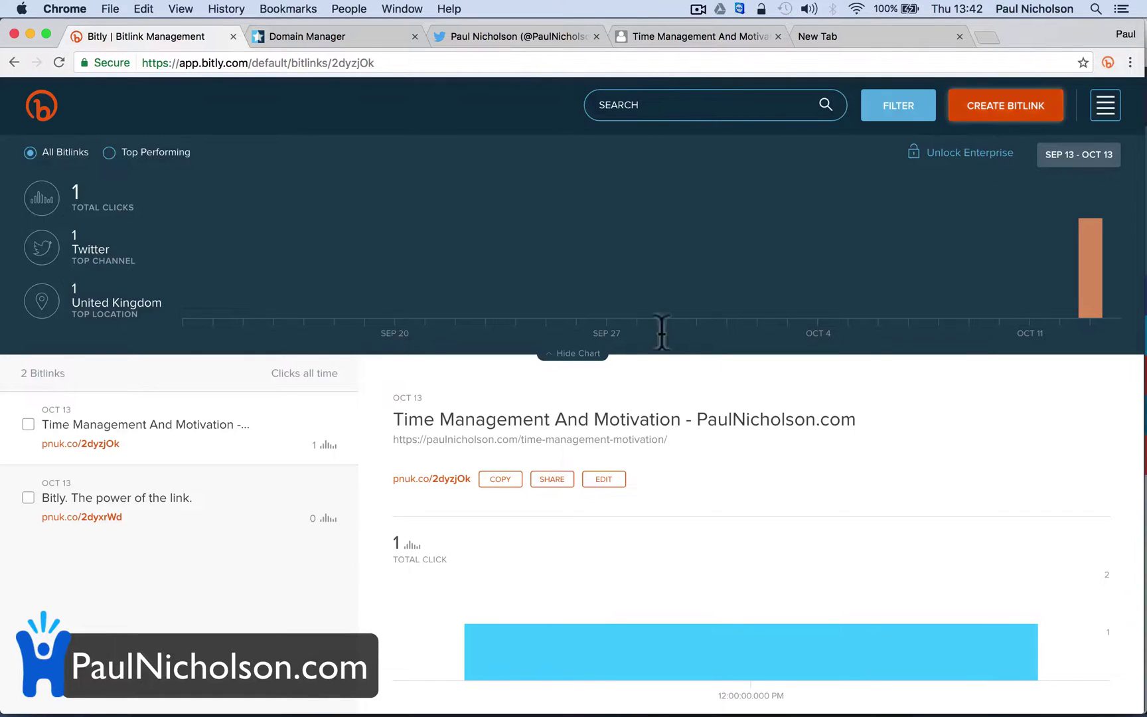
Return from Share Bitlink to the pnuk.co/2dyzjOk edit panel and copy the short link
{"action": "left_click", "coordinate": [669, 56]}
{"action": "left_click", "coordinate": [670, 39]}
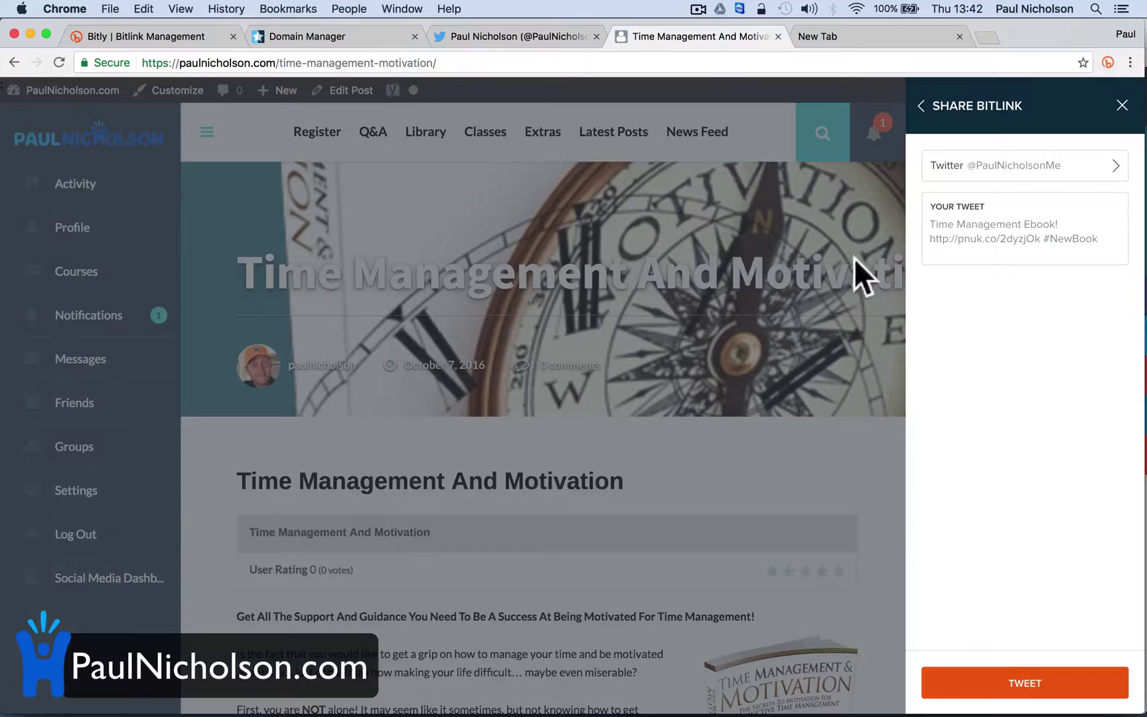
{"action": "left_click", "coordinate": [921, 107]}
{"action": "left_click", "coordinate": [1045, 158]}
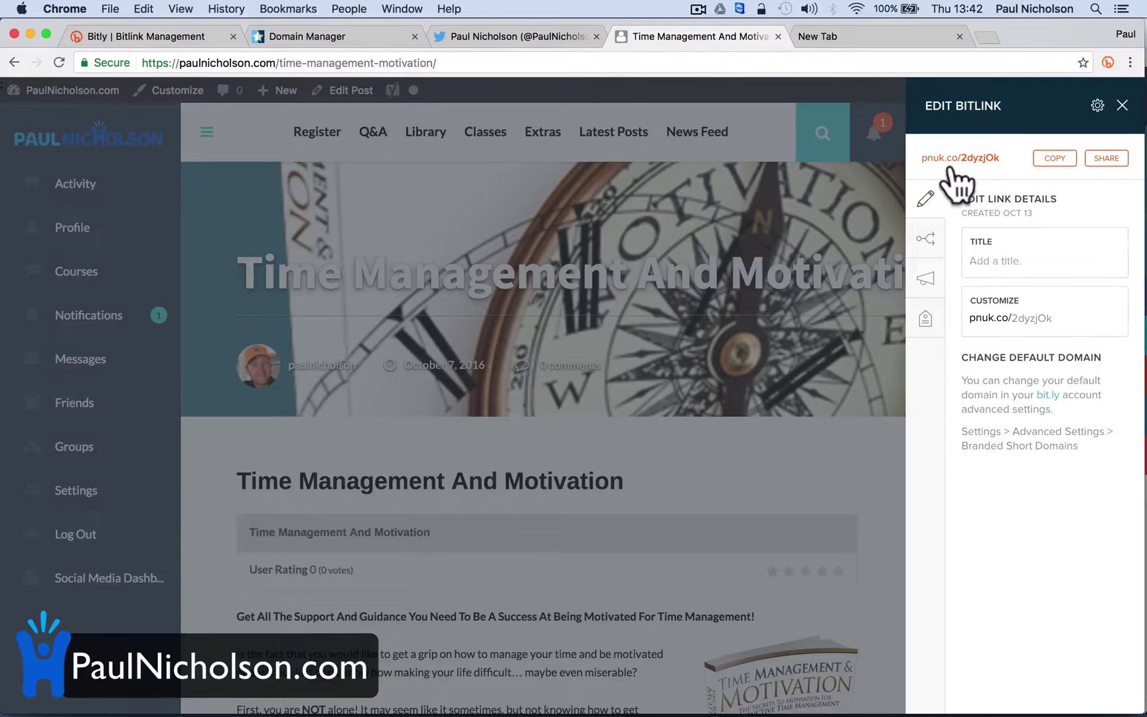
Close the Edit Bitlink panel on the Time Management And Motivation page and go to the Q&A page
{"action": "left_click", "coordinate": [152, 38]}
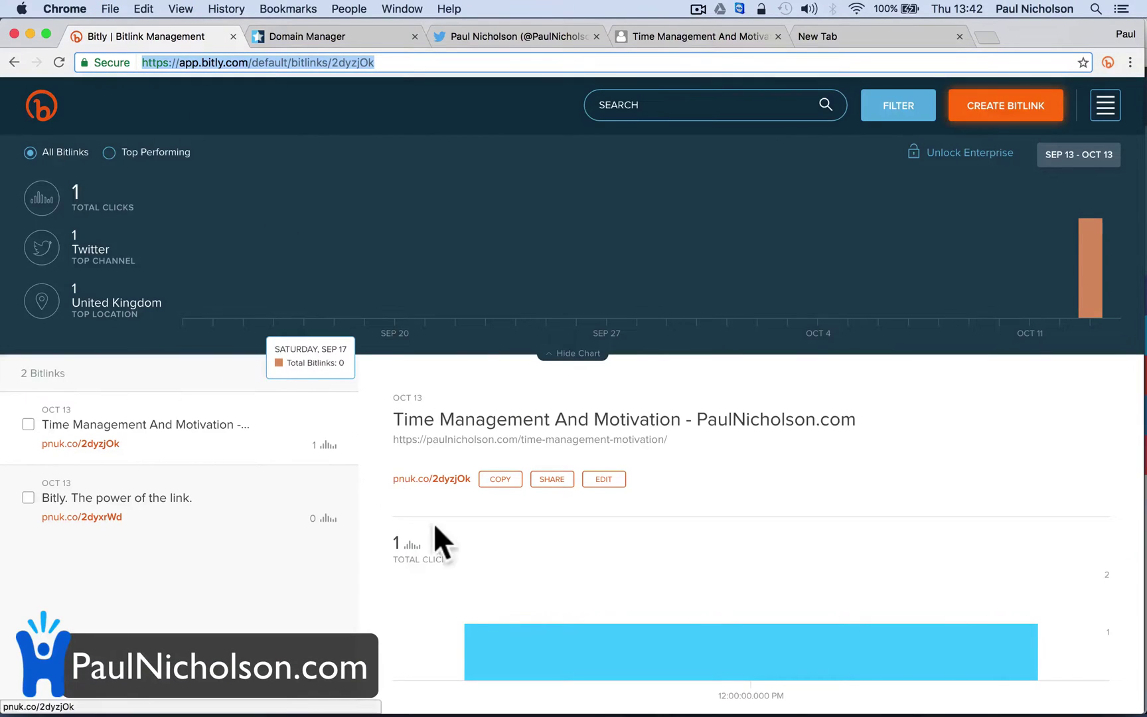
{"action": "scroll", "coordinate": [439, 530], "scroll_direction": "down", "scroll_amount": 3}
{"action": "scroll", "coordinate": [440, 530], "scroll_direction": "up", "scroll_amount": 3}
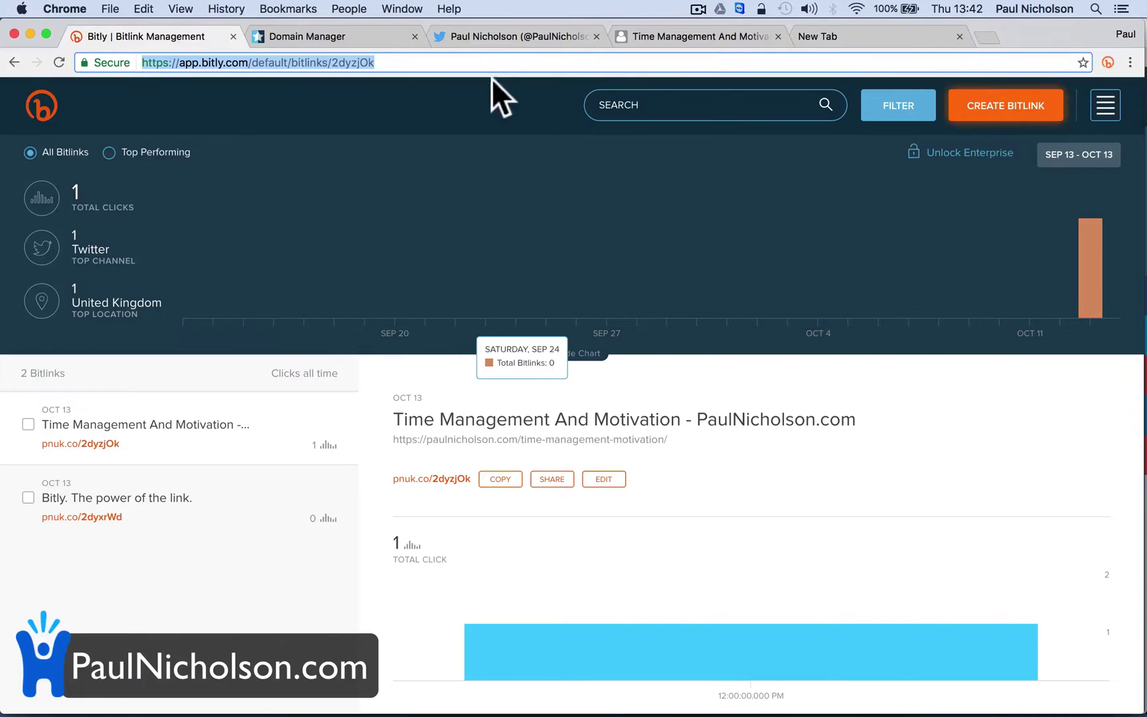
{"action": "left_click", "coordinate": [494, 38]}
{"action": "left_click", "coordinate": [660, 37]}
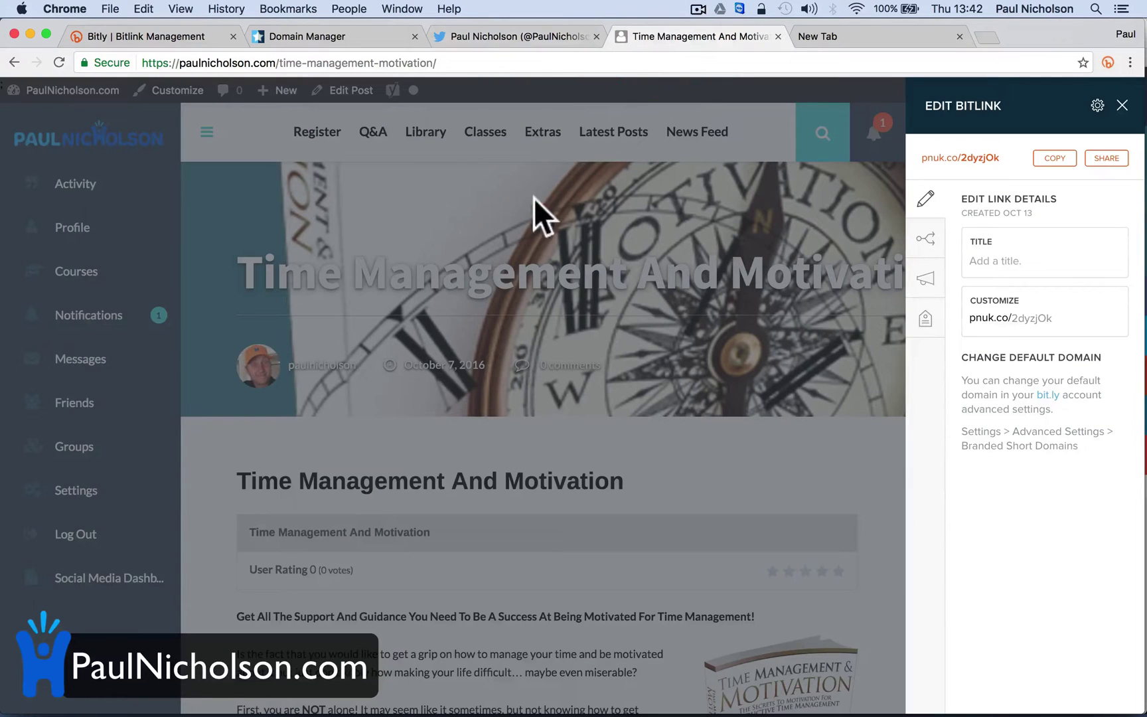
{"action": "left_click", "coordinate": [1124, 106]}
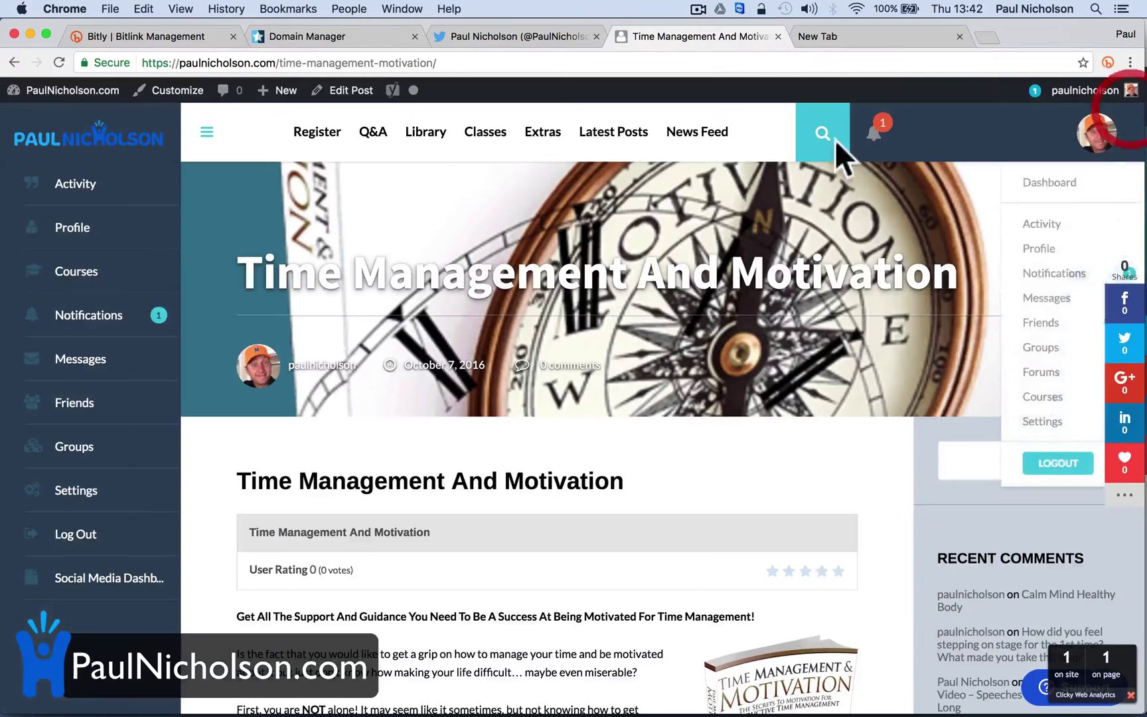
{"action": "left_click", "coordinate": [371, 133]}
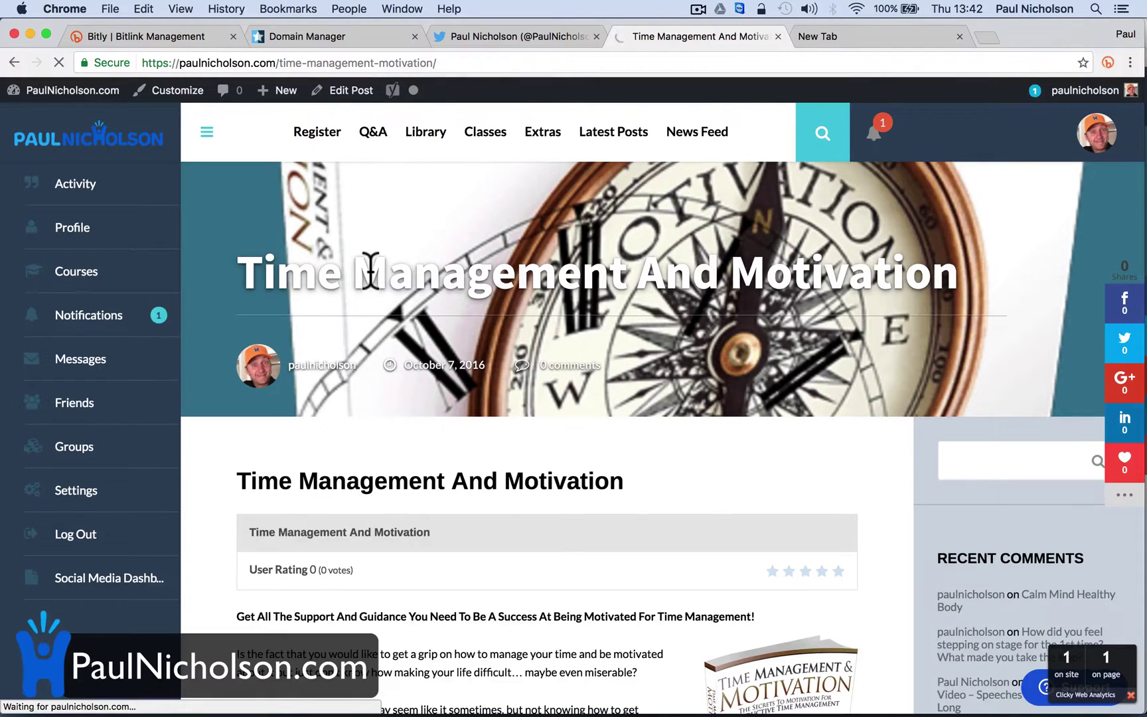
Bring up the Twitter profile with the #NewBook pnuk.co/2dyzjOk tweet at the top
{"action": "left_click", "coordinate": [276, 37]}
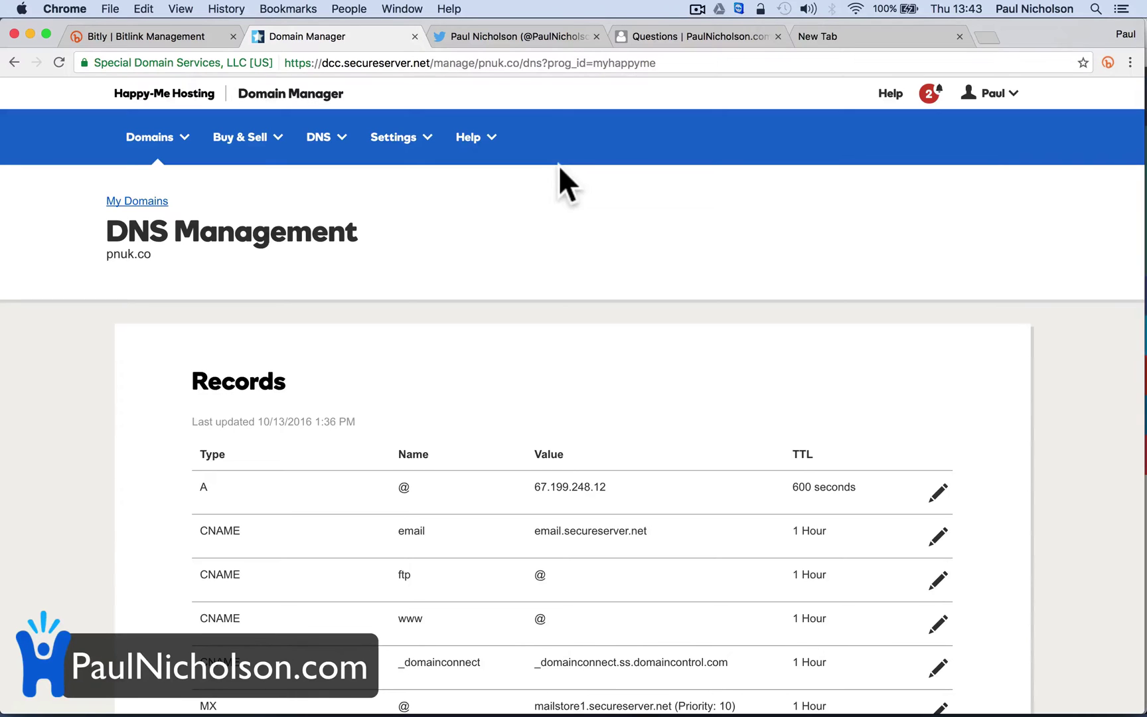
{"action": "left_click", "coordinate": [505, 35]}
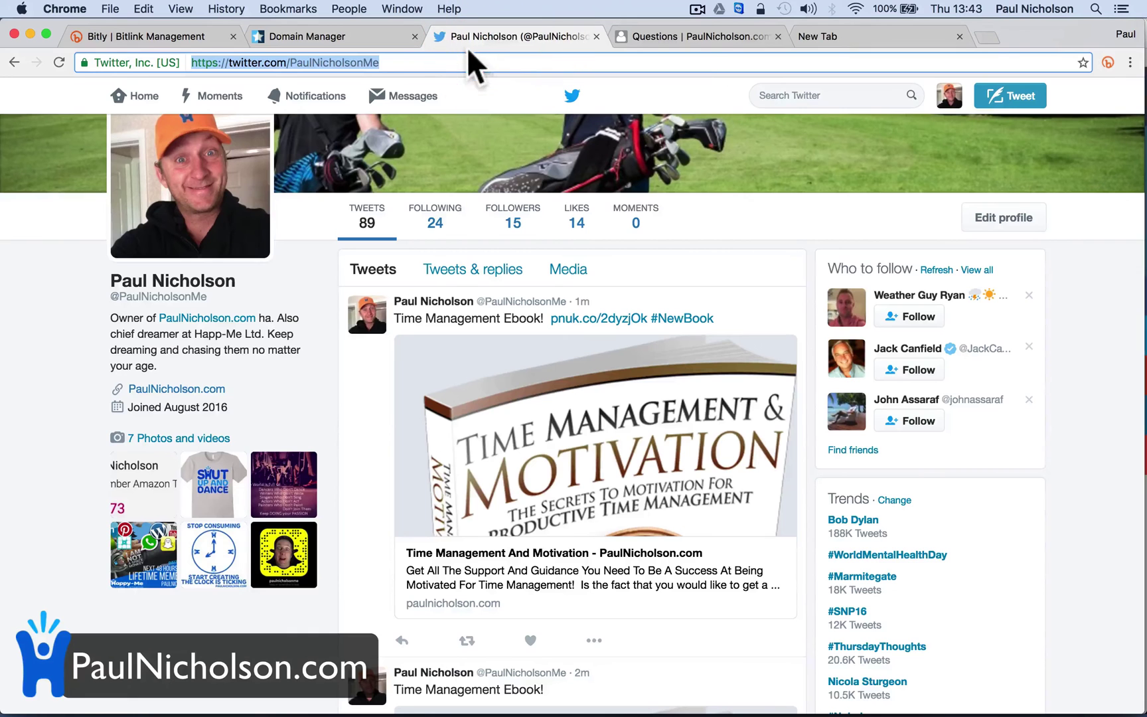
{"action": "scroll", "coordinate": [351, 198], "scroll_direction": "up", "scroll_amount": 3}
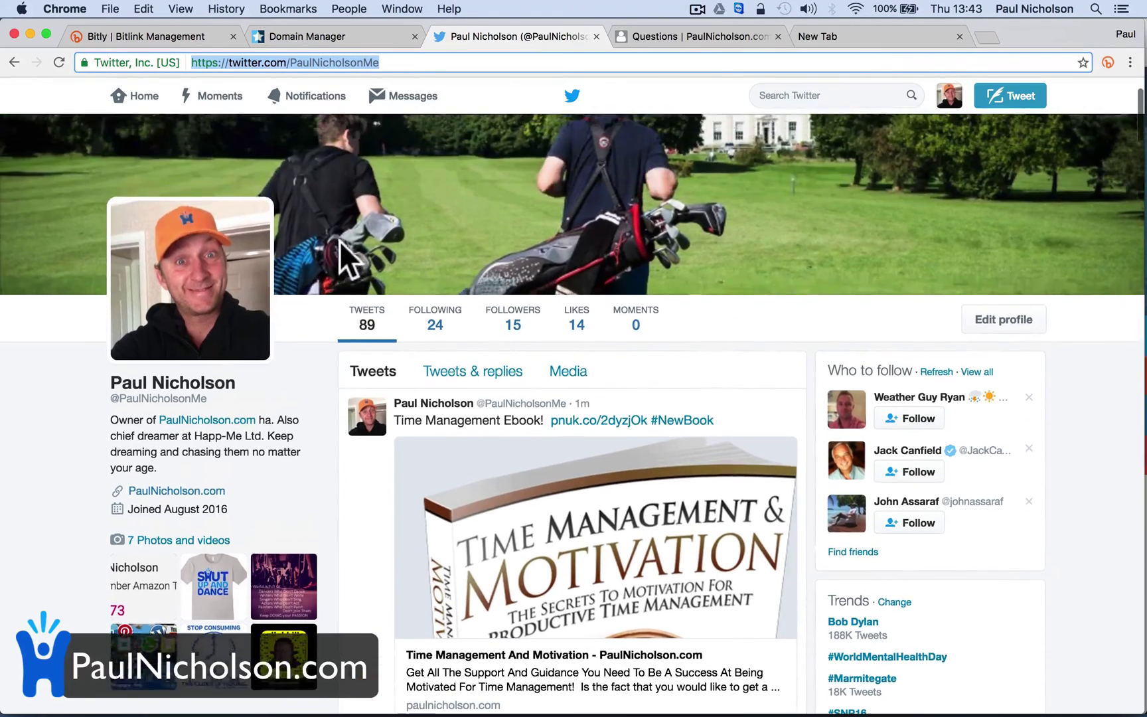
{"action": "scroll", "coordinate": [340, 241], "scroll_direction": "up", "scroll_amount": 1}
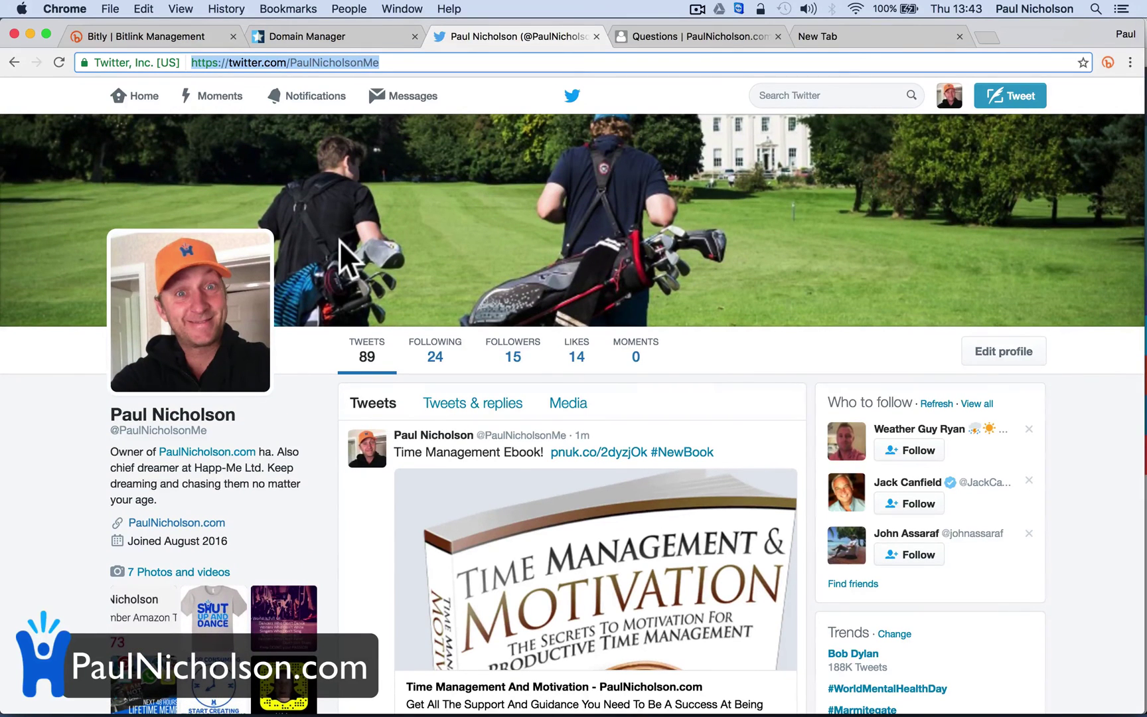